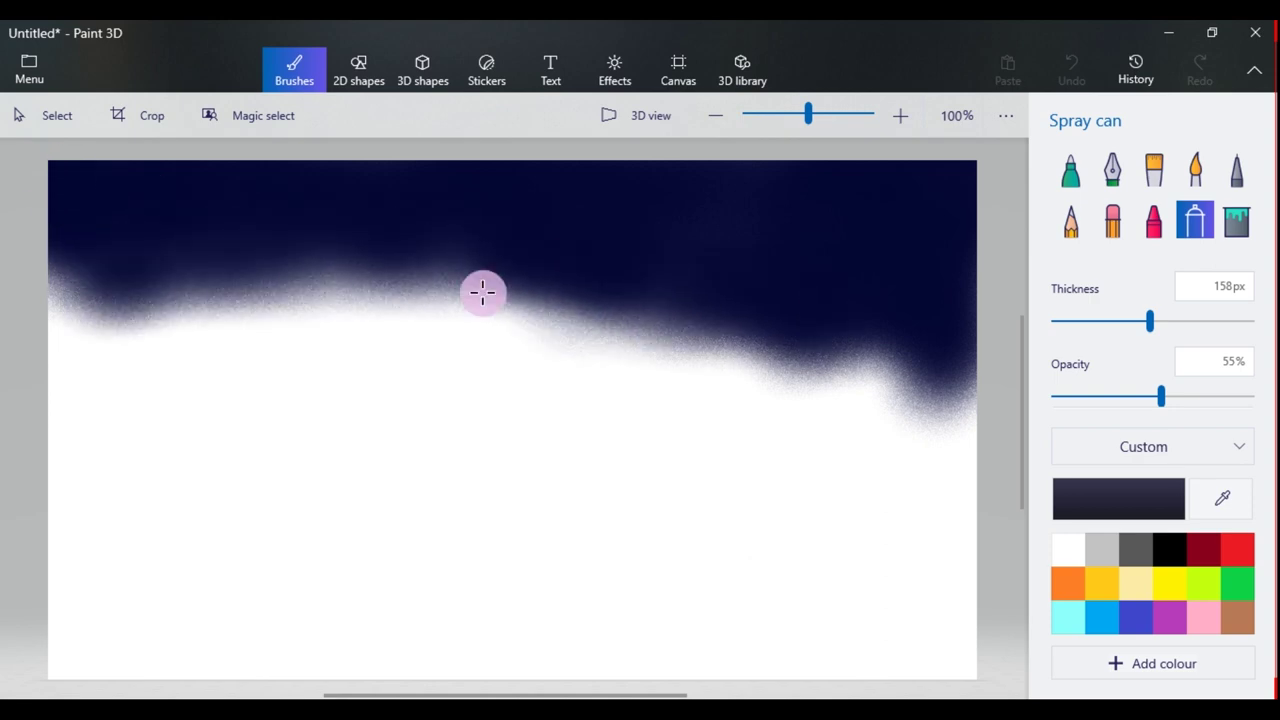
- Draw a large circle as a moon in the upper-right part of the sky and fill its interior with white
click(358, 70)
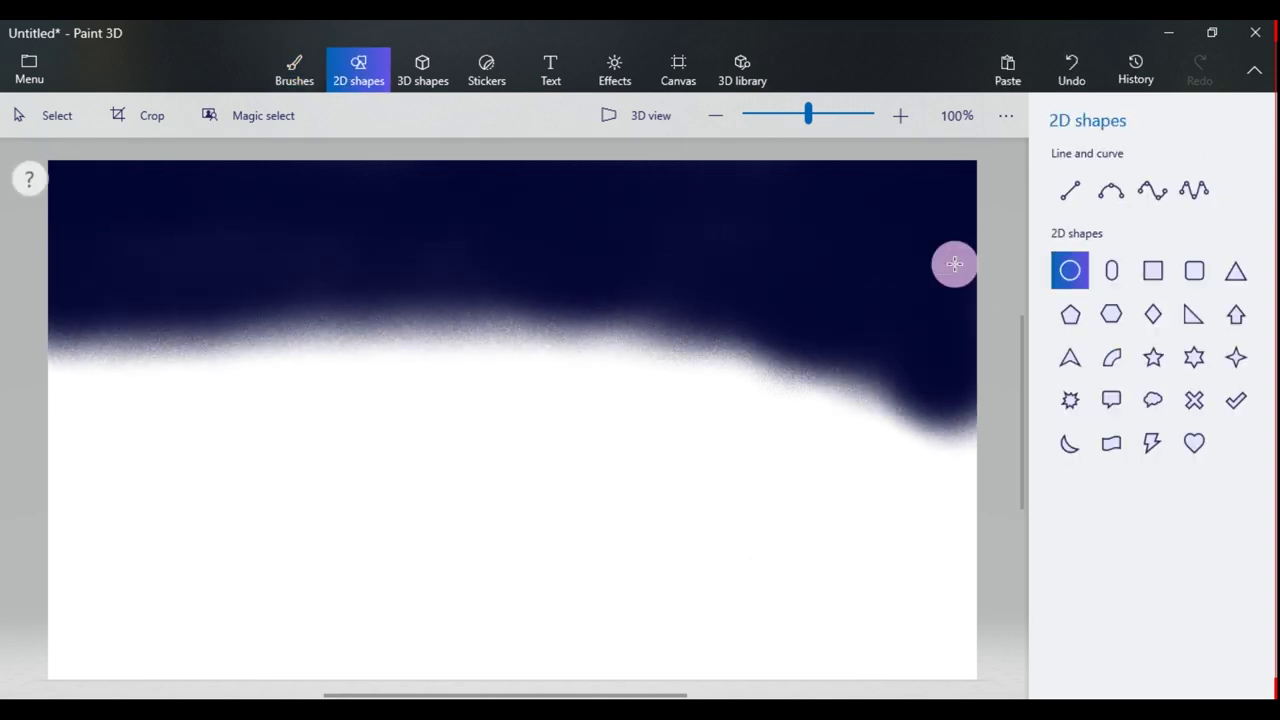
click(1070, 270)
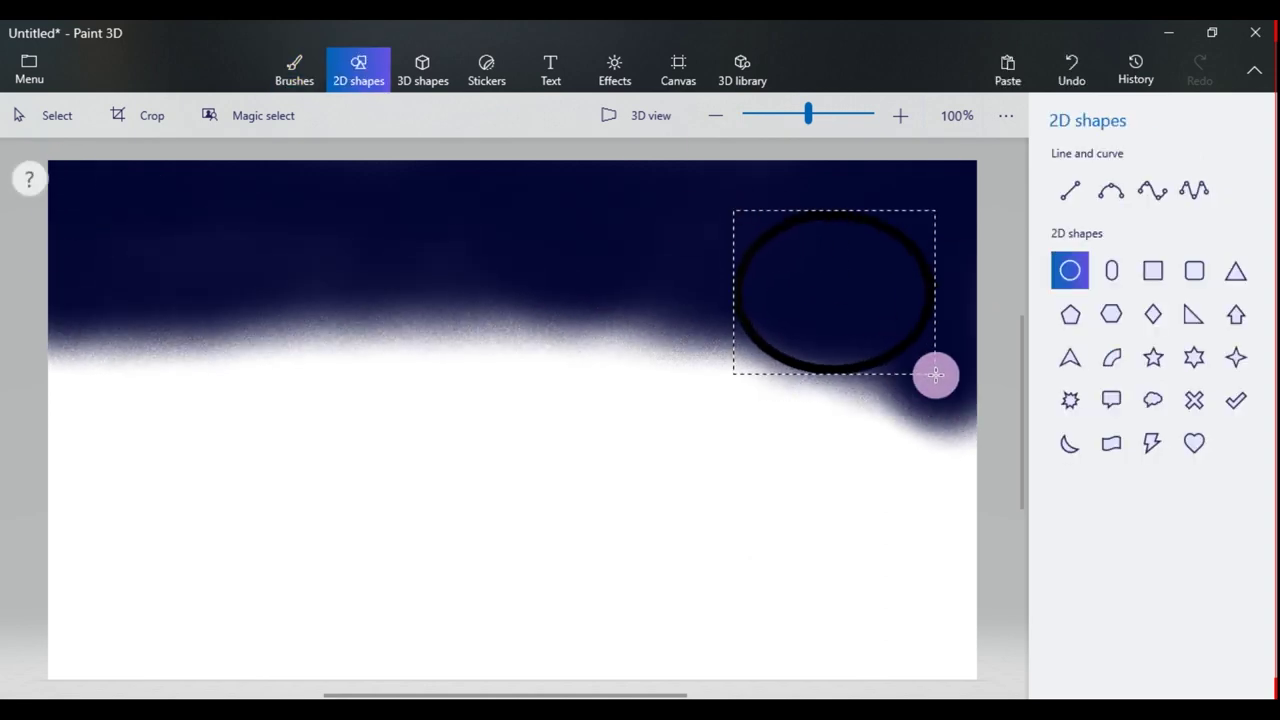
click(1088, 293)
click(1041, 340)
click(294, 70)
click(1236, 220)
click(857, 294)
click(1070, 168)
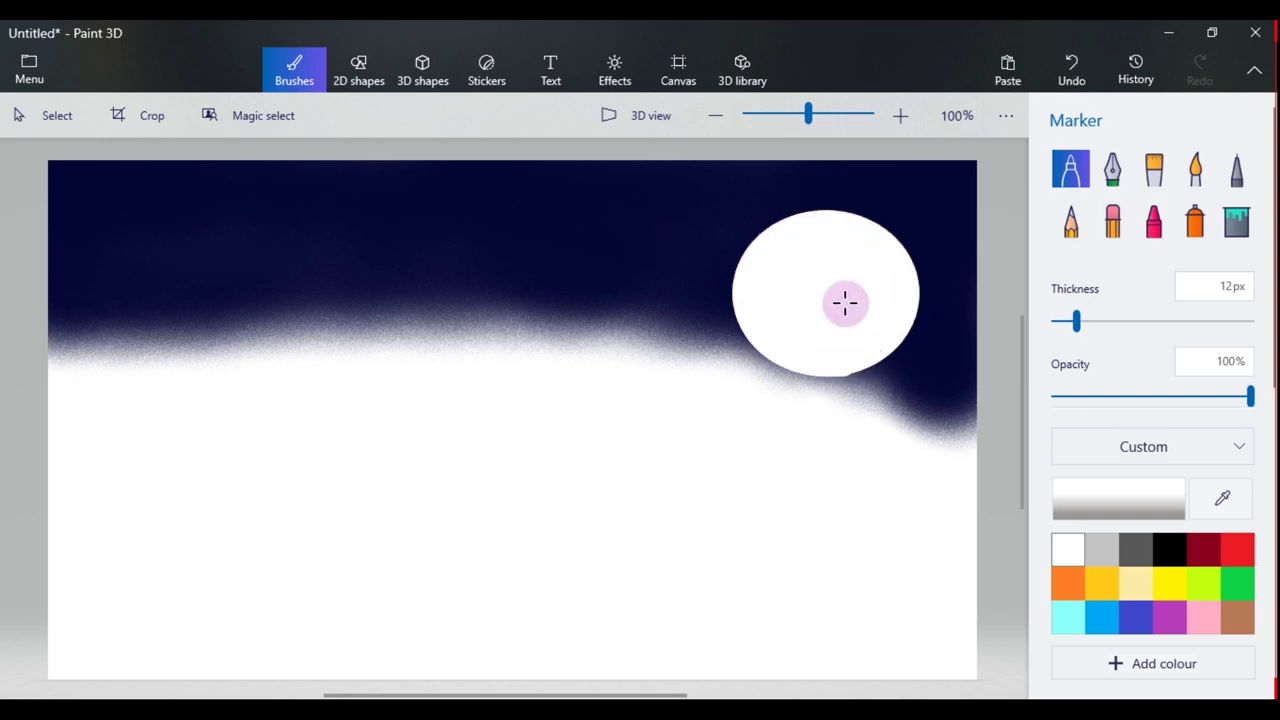
- Switch to the Spray can brush with 70 px thickness and set the colour to dark blue 0c115c
click(1195, 220)
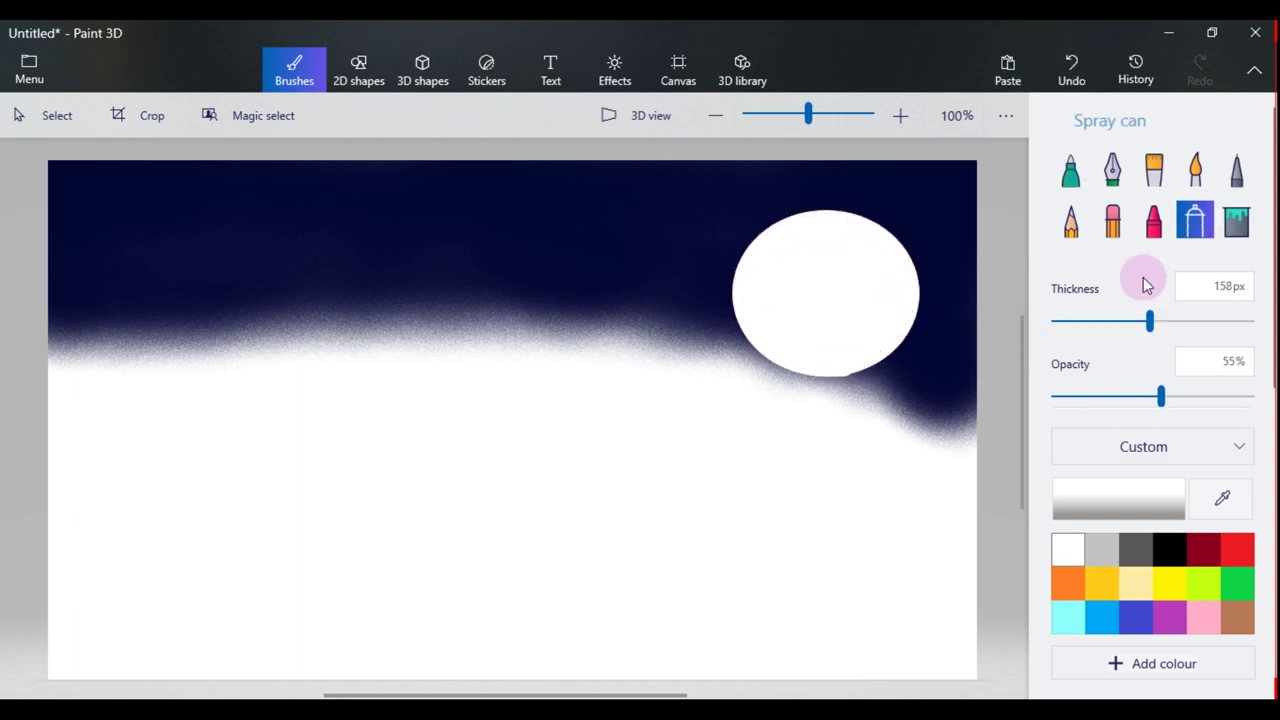
click(926, 362)
click(1118, 498)
click(687, 367)
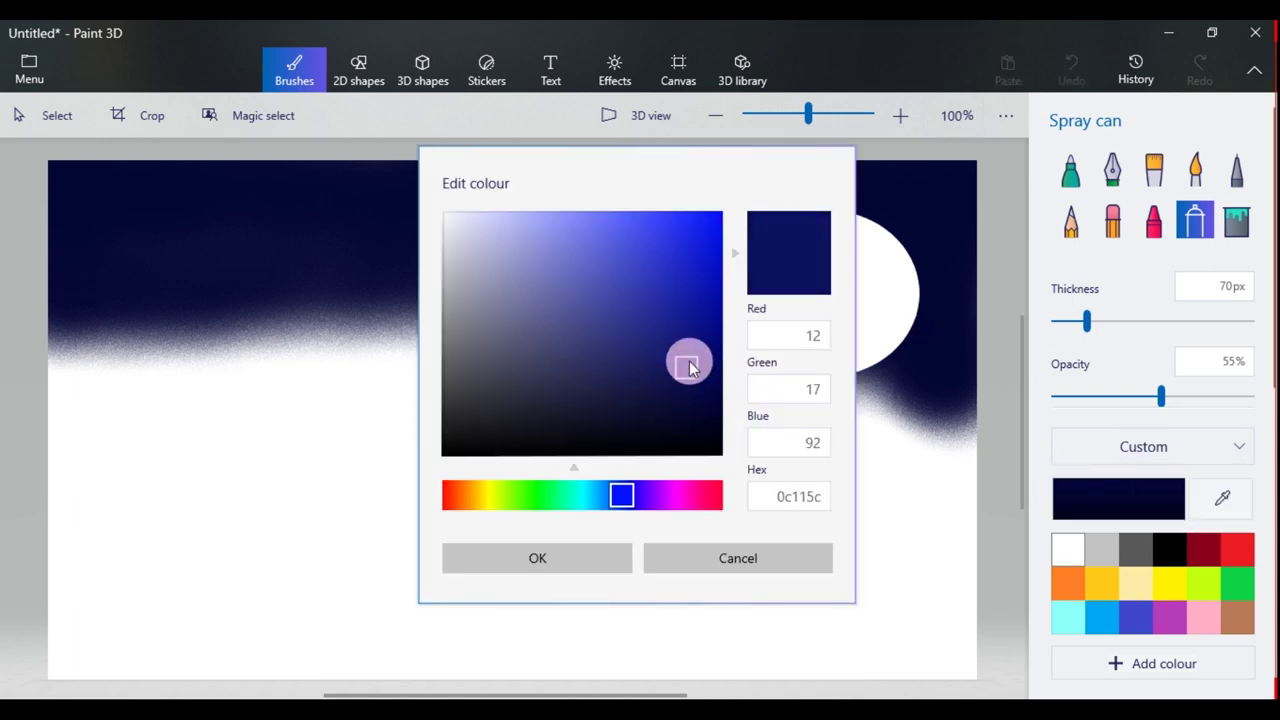
click(592, 556)
- Spray faint white cloud streaks across the sky on both sides of the moon at 11% opacity
click(1067, 549)
drag(1160, 397, 1103, 400)
click(1074, 397)
drag(936, 318, 972, 320)
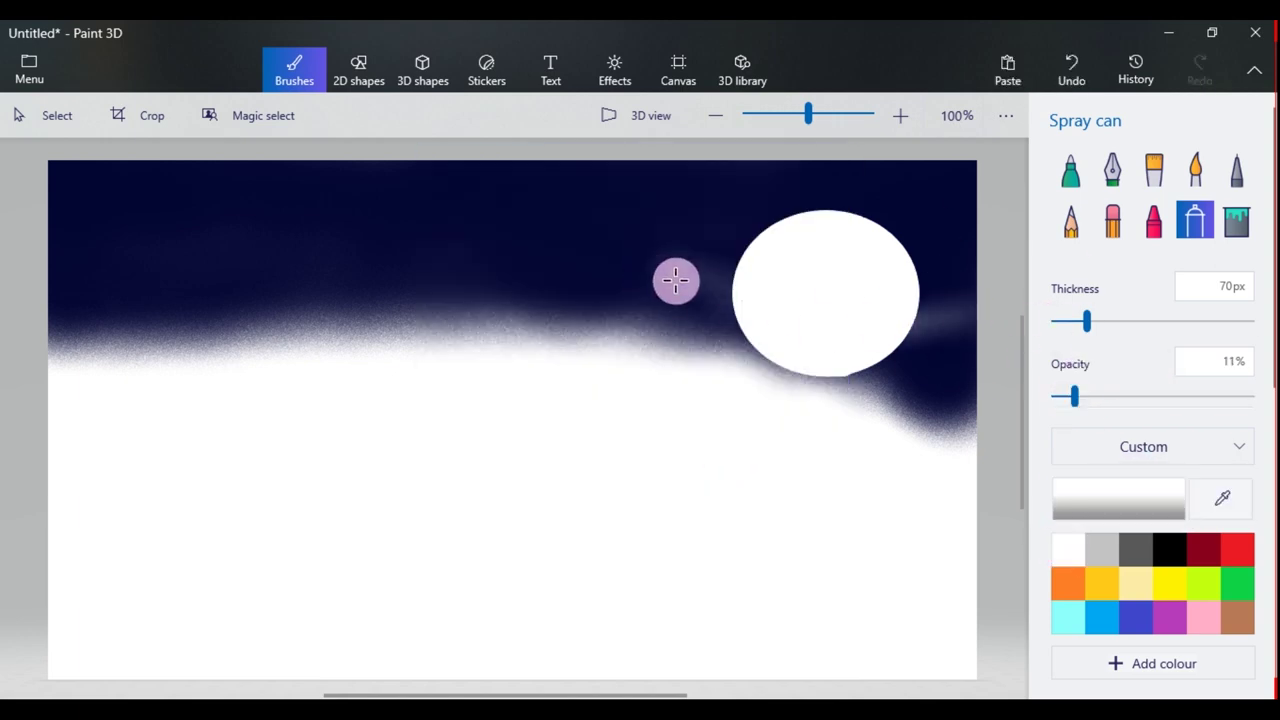
mouse_move(691, 276)
mouse_down()
mouse_move(608, 214)
mouse_move(737, 293)
mouse_move(575, 195)
mouse_up()
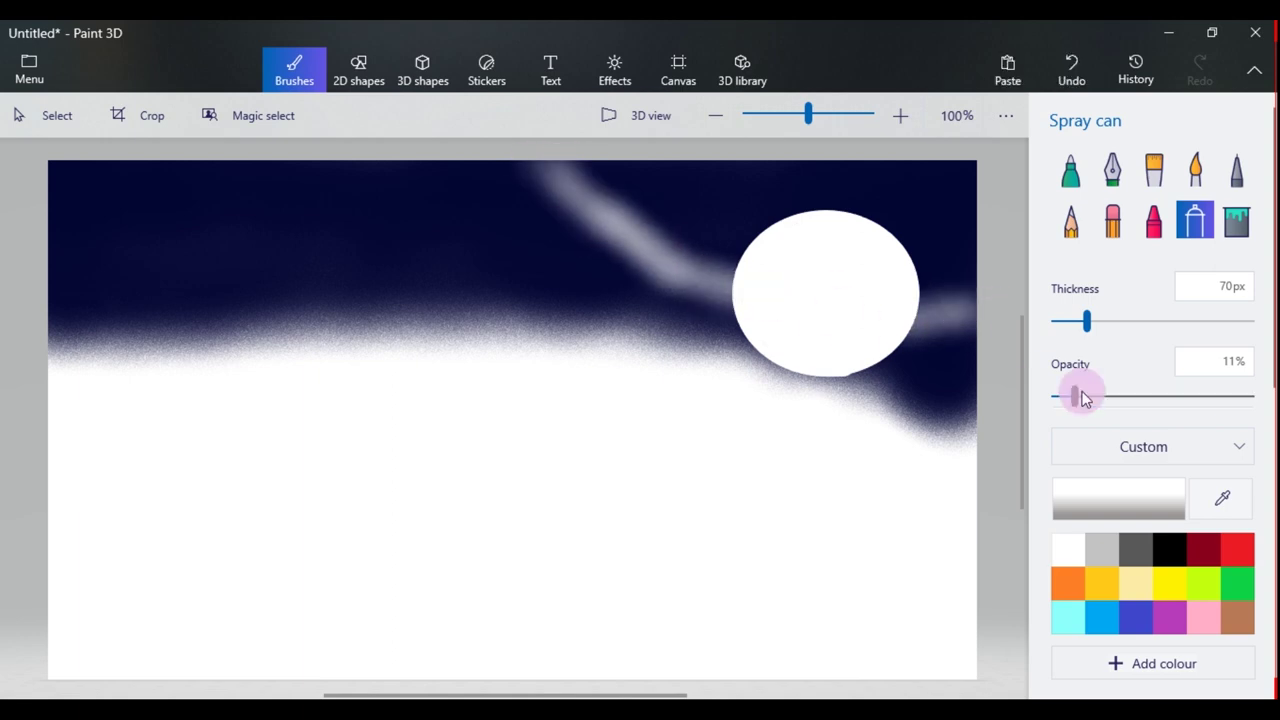
- Paint a dark blue band under the white streak and across the moon using the Watercolour brush at 50 px and 100% opacity
click(1080, 485)
click(571, 551)
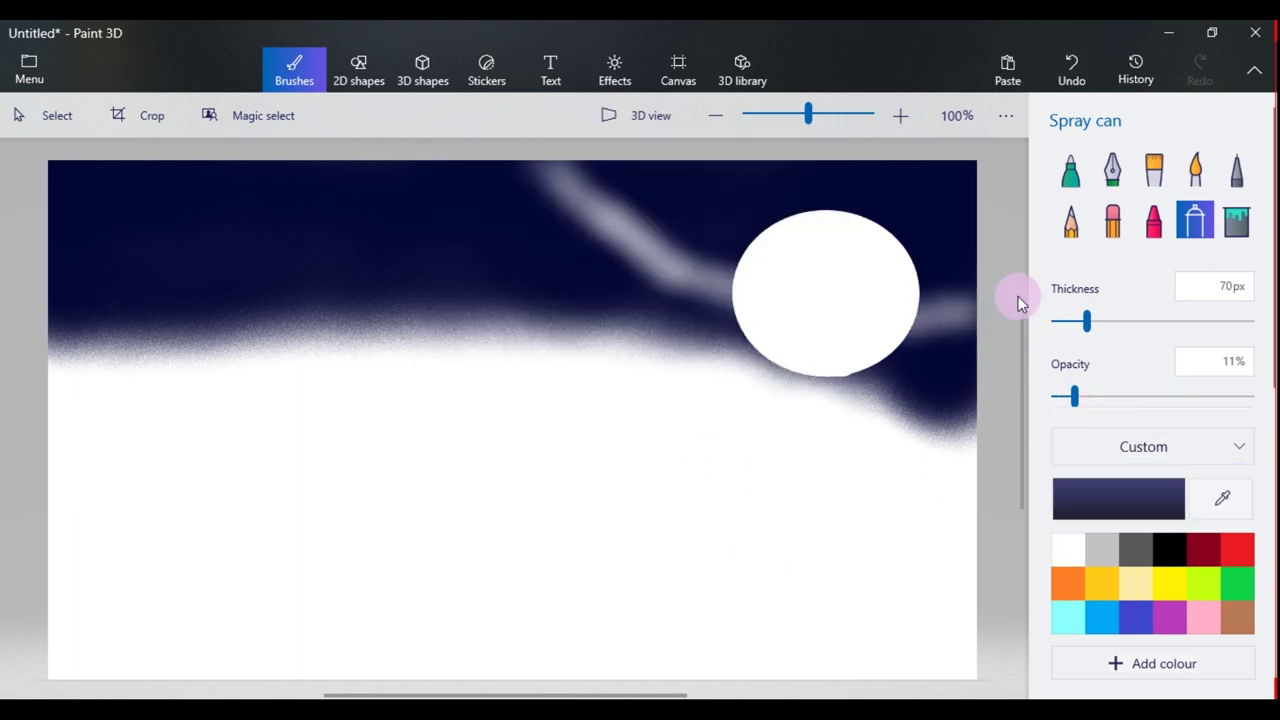
click(1160, 398)
click(1192, 180)
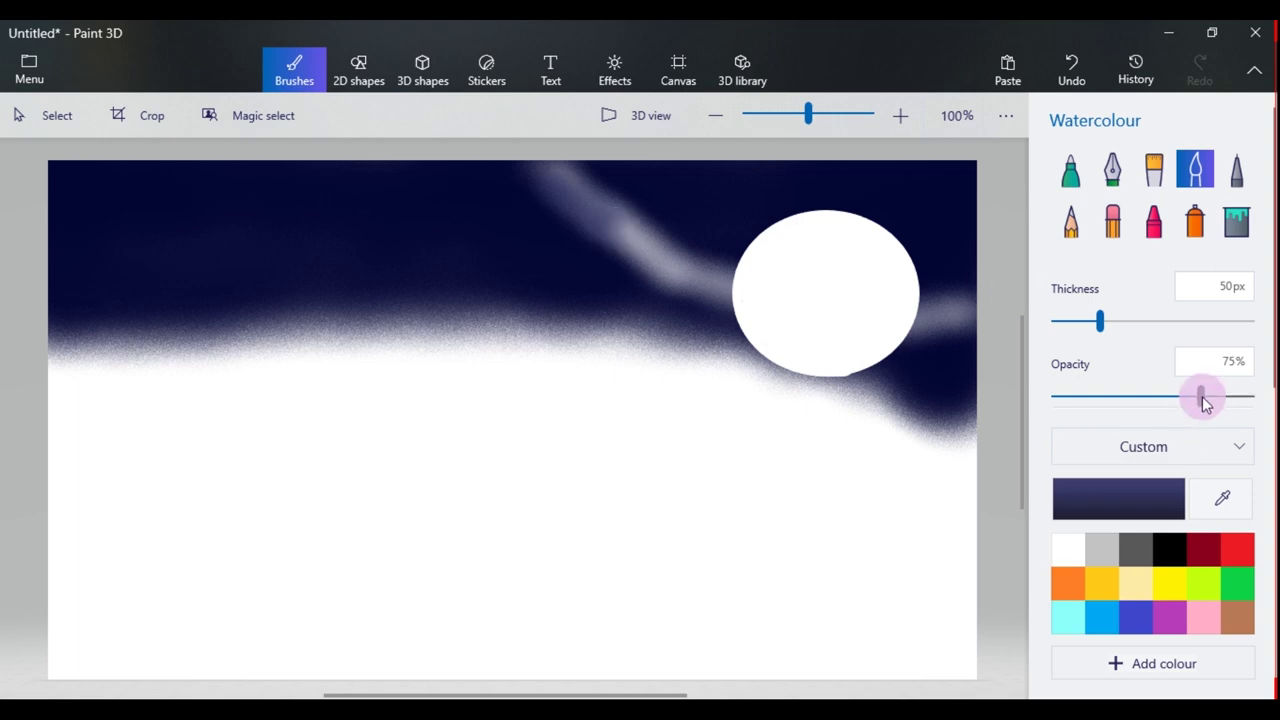
drag(1205, 400, 1252, 398)
mouse_move(735, 305)
mouse_down()
mouse_move(951, 343)
mouse_move(766, 322)
mouse_up()
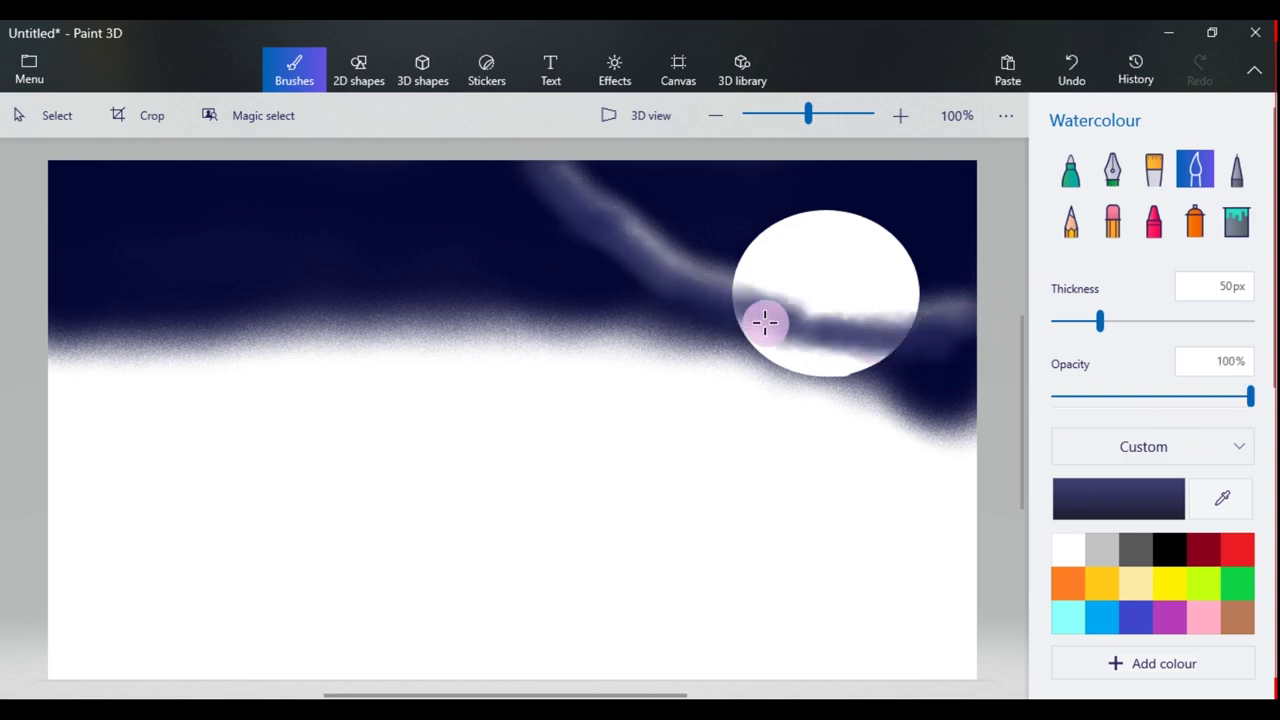
mouse_move(657, 276)
mouse_down()
mouse_move(784, 325)
mouse_move(955, 345)
mouse_up()
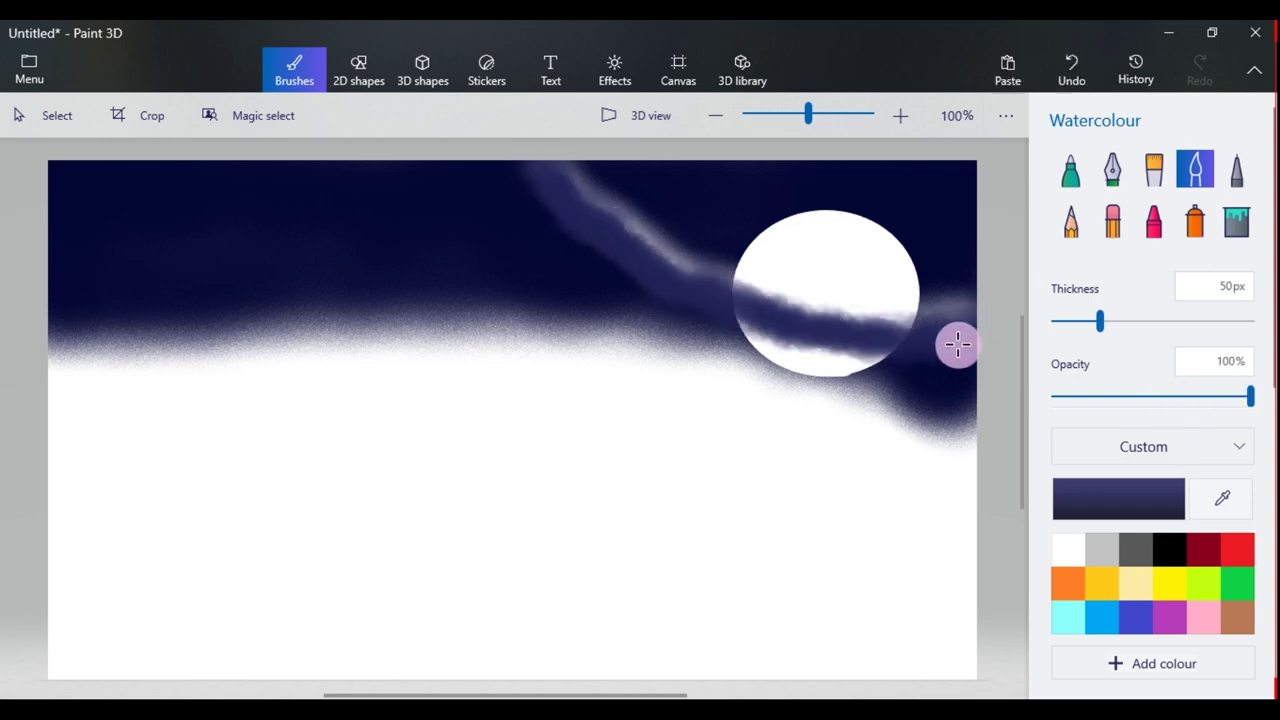
- Mix a dark teal-blue and paint a watercolour band along the lower edge of the dark blue band
click(1113, 617)
click(1118, 499)
drag(700, 310, 682, 382)
click(537, 557)
drag(965, 362, 891, 357)
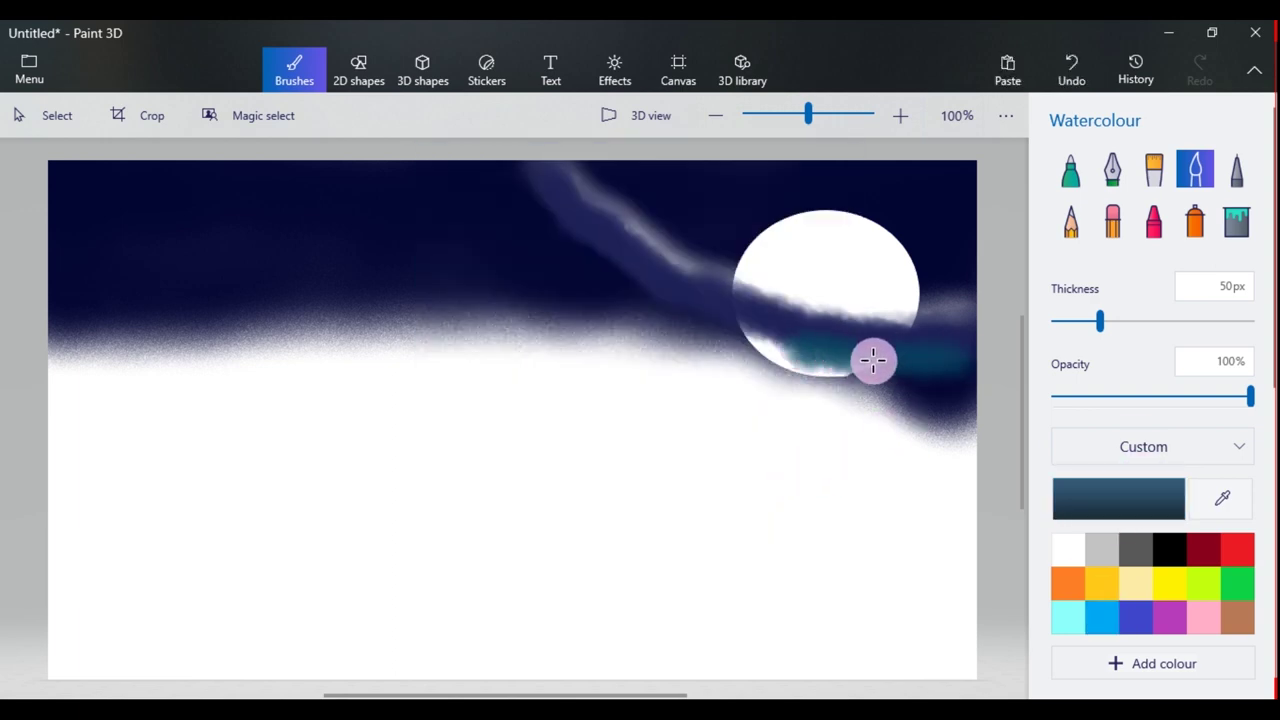
drag(524, 179, 614, 264)
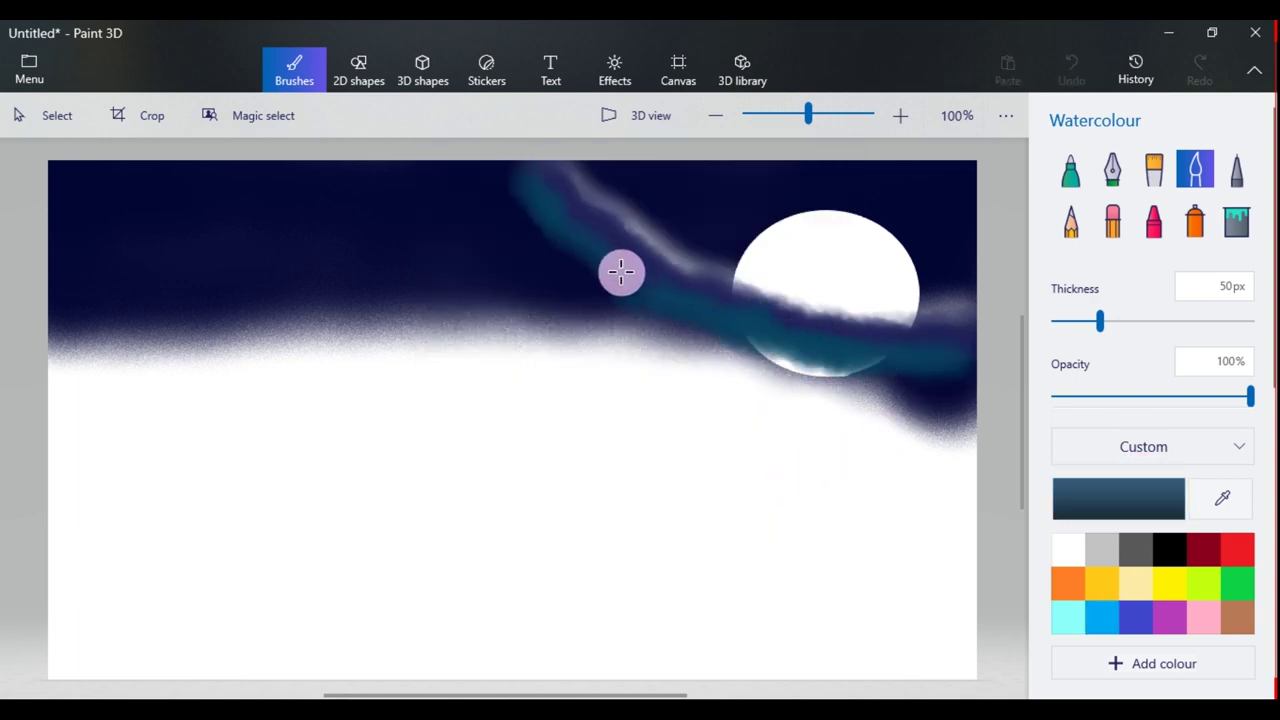
- Dab white highlights along the teal band, and blend its edges with dark teal sampled from the canvas
click(1066, 547)
mouse_move(905, 350)
mouse_down()
mouse_move(821, 360)
mouse_move(630, 295)
mouse_up()
click(1222, 497)
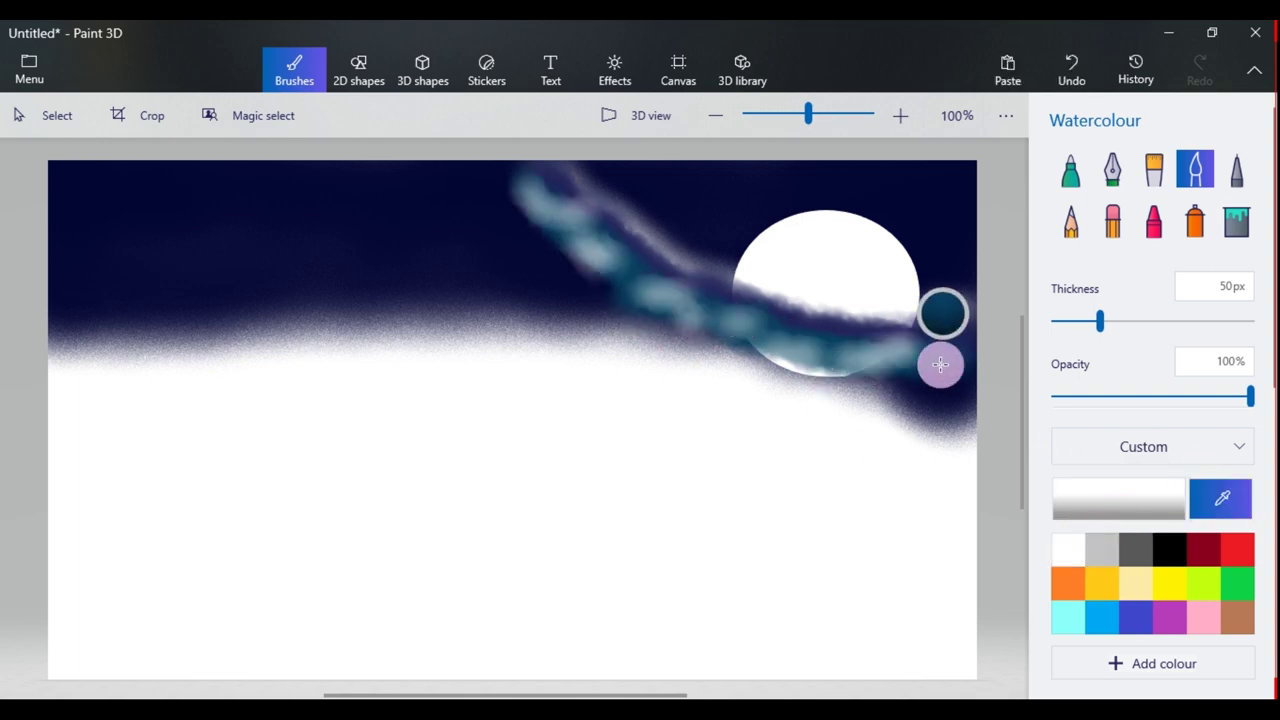
click(940, 363)
mouse_move(811, 360)
mouse_down()
mouse_move(667, 310)
mouse_move(501, 176)
mouse_up()
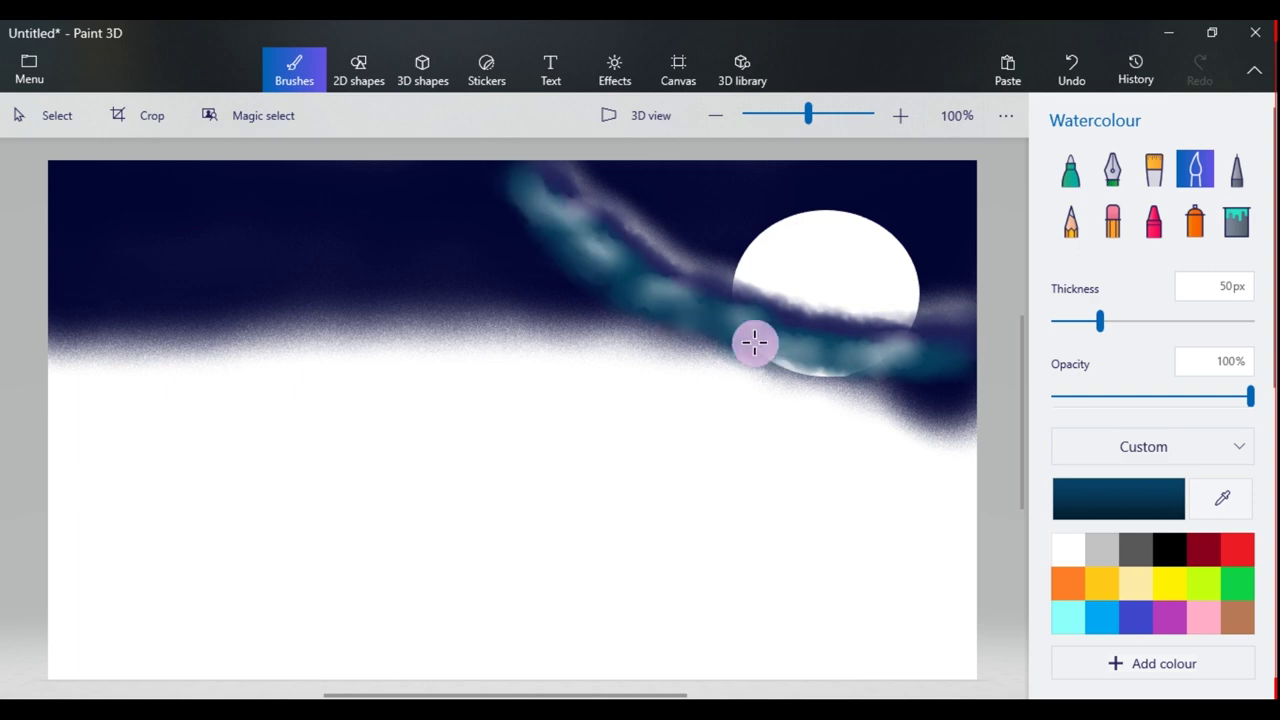
mouse_move(895, 370)
mouse_down()
mouse_move(693, 318)
mouse_move(597, 292)
mouse_up()
- Lighten the colour to a light blue and paint it along the lower part of the teal band
click(1118, 498)
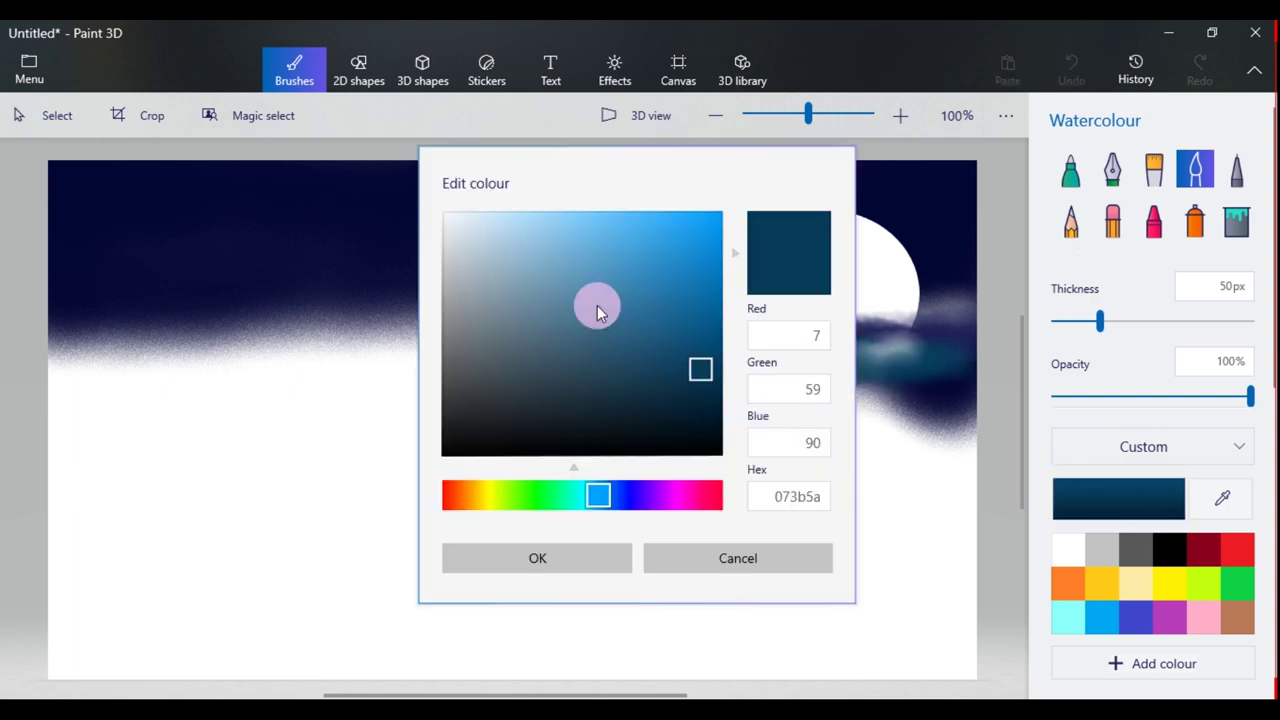
click(560, 238)
click(537, 558)
mouse_move(524, 193)
mouse_down()
mouse_move(673, 307)
mouse_move(823, 374)
mouse_move(944, 387)
mouse_up()
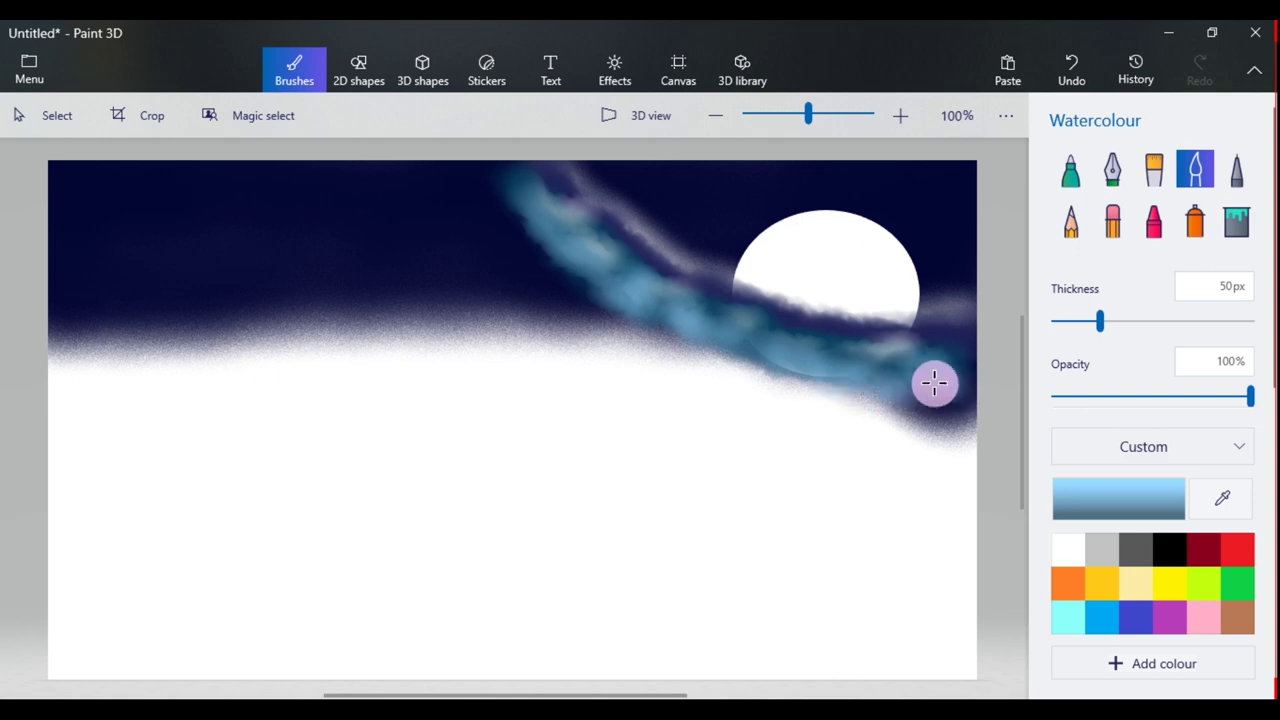
- Mix a dark purple and paint a curved watercolour band beneath the blue band, up to the canvas's top edge
click(1169, 618)
click(1118, 498)
click(703, 337)
click(586, 560)
mouse_move(962, 403)
mouse_down()
mouse_move(888, 401)
mouse_move(749, 357)
mouse_move(784, 375)
mouse_up()
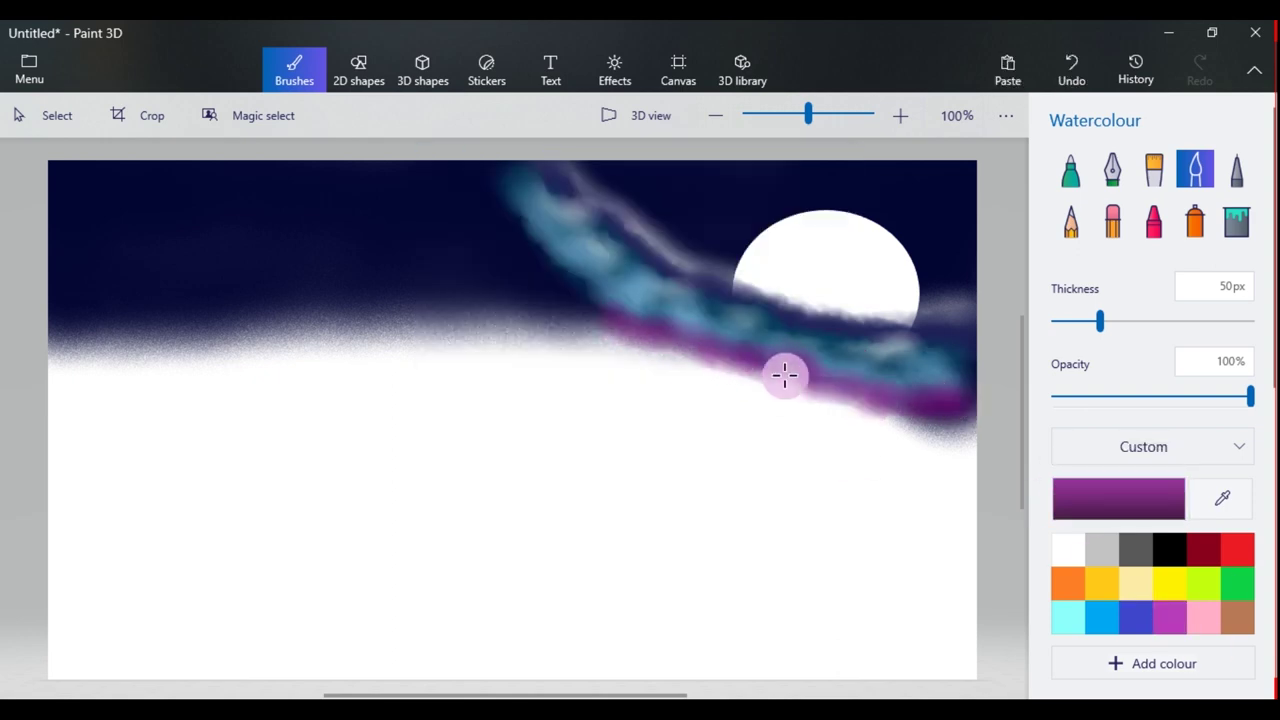
drag(918, 401, 650, 345)
mouse_move(590, 286)
mouse_down()
mouse_move(749, 383)
mouse_move(689, 391)
mouse_move(477, 203)
mouse_up()
- Add light pink highlights along the length of the purple band
click(1120, 499)
click(566, 231)
click(537, 557)
mouse_move(535, 256)
mouse_down()
mouse_move(520, 240)
mouse_move(514, 271)
mouse_move(606, 301)
mouse_up()
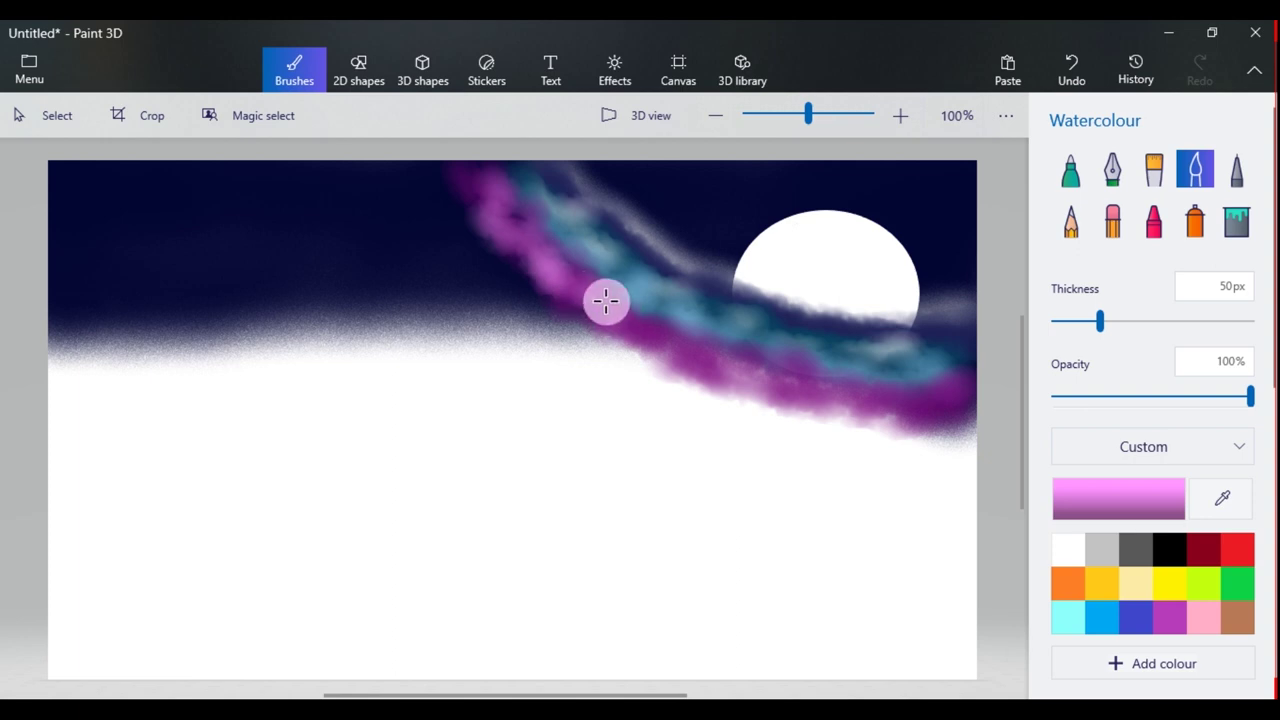
mouse_move(878, 410)
mouse_down()
mouse_move(958, 392)
mouse_move(904, 427)
mouse_move(861, 423)
mouse_move(633, 360)
mouse_move(689, 386)
mouse_move(905, 427)
mouse_up()
- Mix a pale yellow and dab it along the lower edge of the purple band
click(1101, 580)
click(1163, 507)
click(551, 243)
click(537, 557)
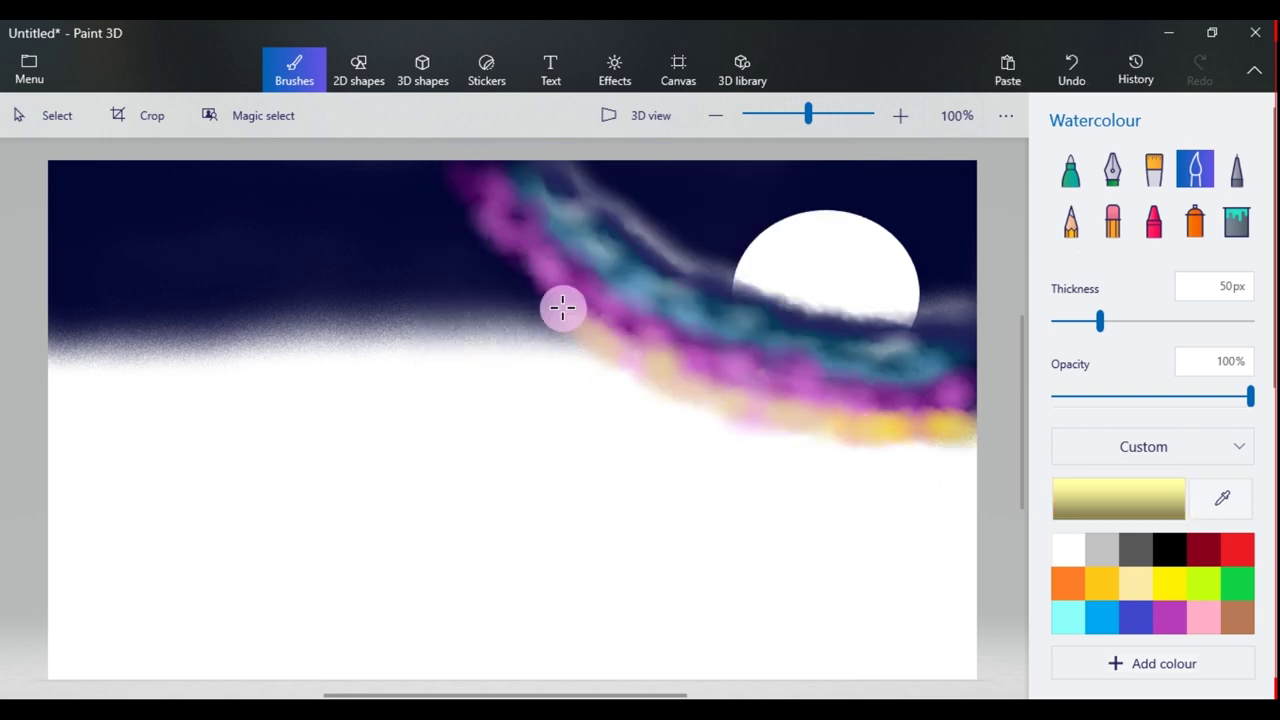
- Sample dark blue from the canvas and blend the upper end of the purple band into the night sky
click(1221, 498)
click(953, 262)
click(1221, 498)
click(833, 321)
mouse_move(520, 288)
mouse_down()
mouse_move(494, 248)
mouse_move(510, 225)
mouse_up()
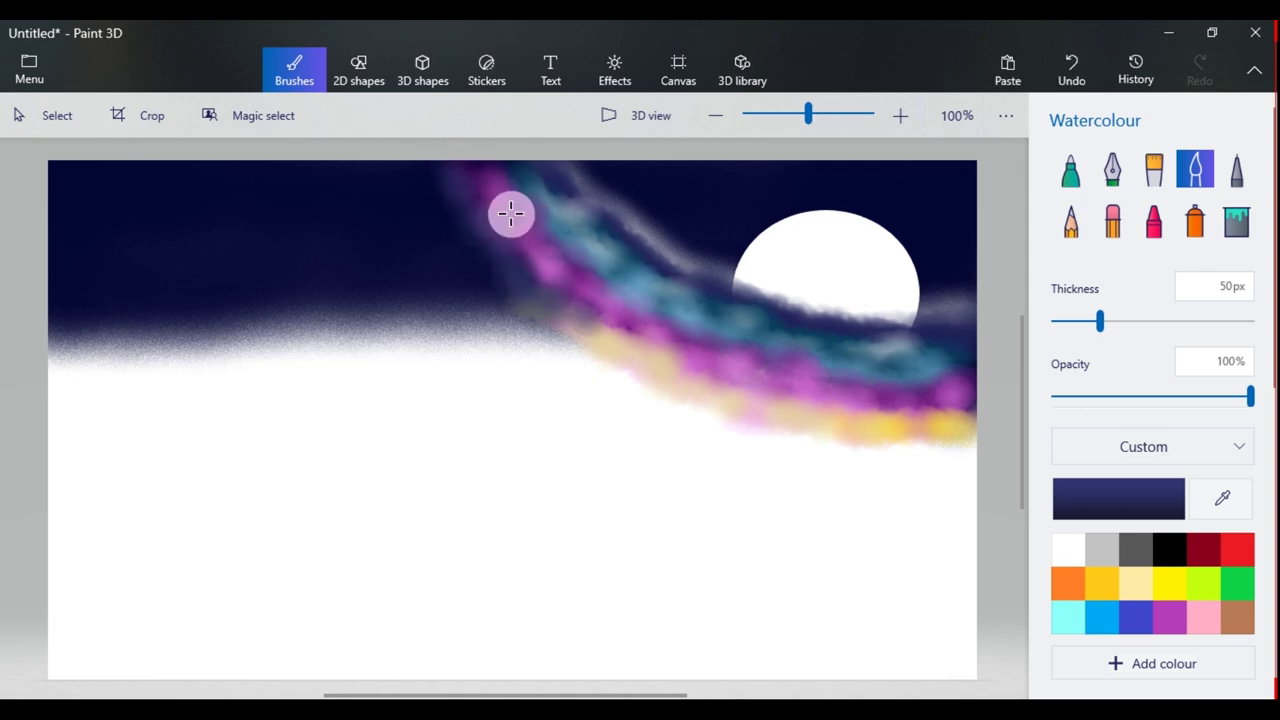
- Sample golden yellow from the band and extend a full golden band beneath the purple one, up to the canvas's top edge
click(1222, 498)
click(928, 420)
drag(552, 318, 589, 347)
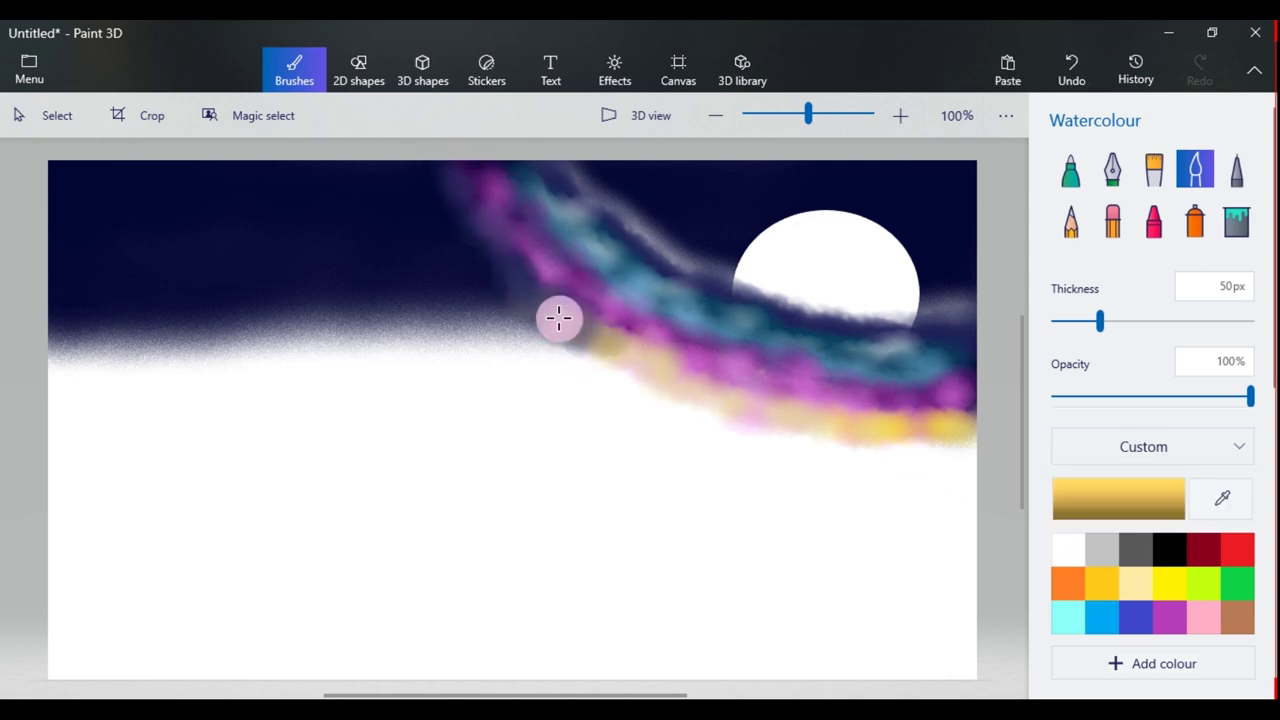
mouse_move(514, 306)
mouse_down()
mouse_move(713, 413)
mouse_move(947, 418)
mouse_up()
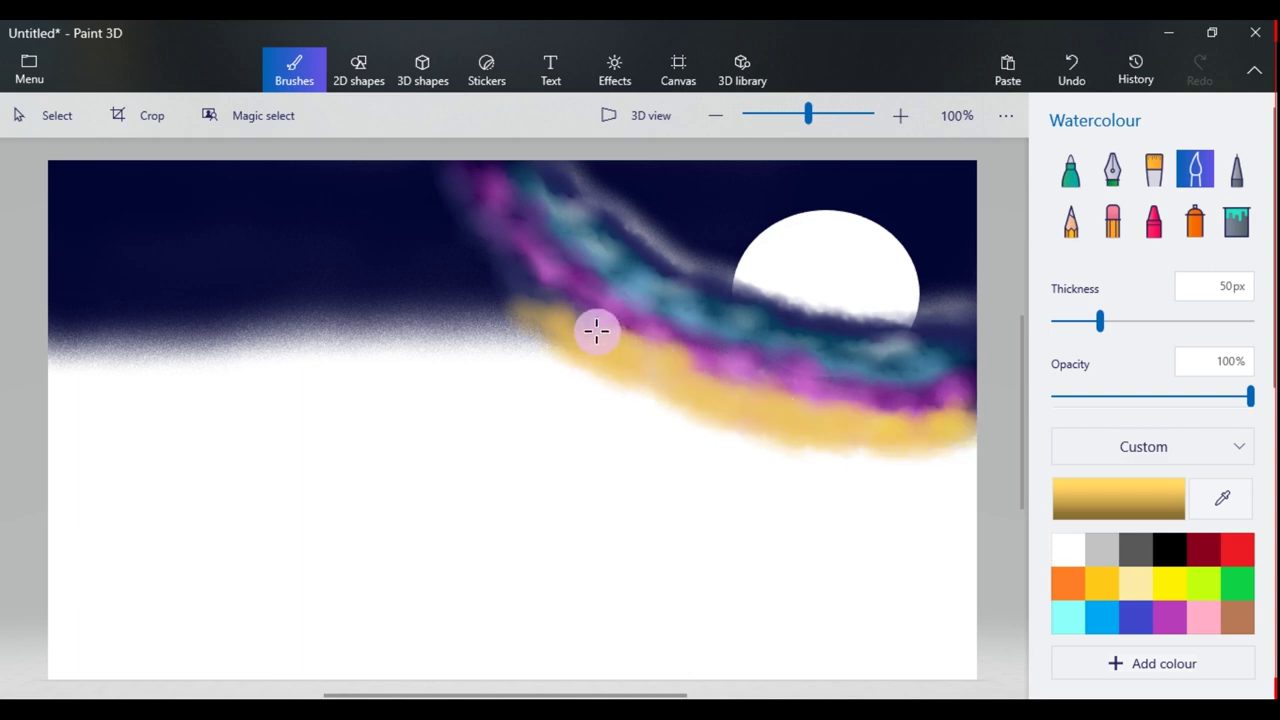
mouse_move(472, 248)
mouse_down()
mouse_move(423, 183)
mouse_move(415, 217)
mouse_move(474, 282)
mouse_up()
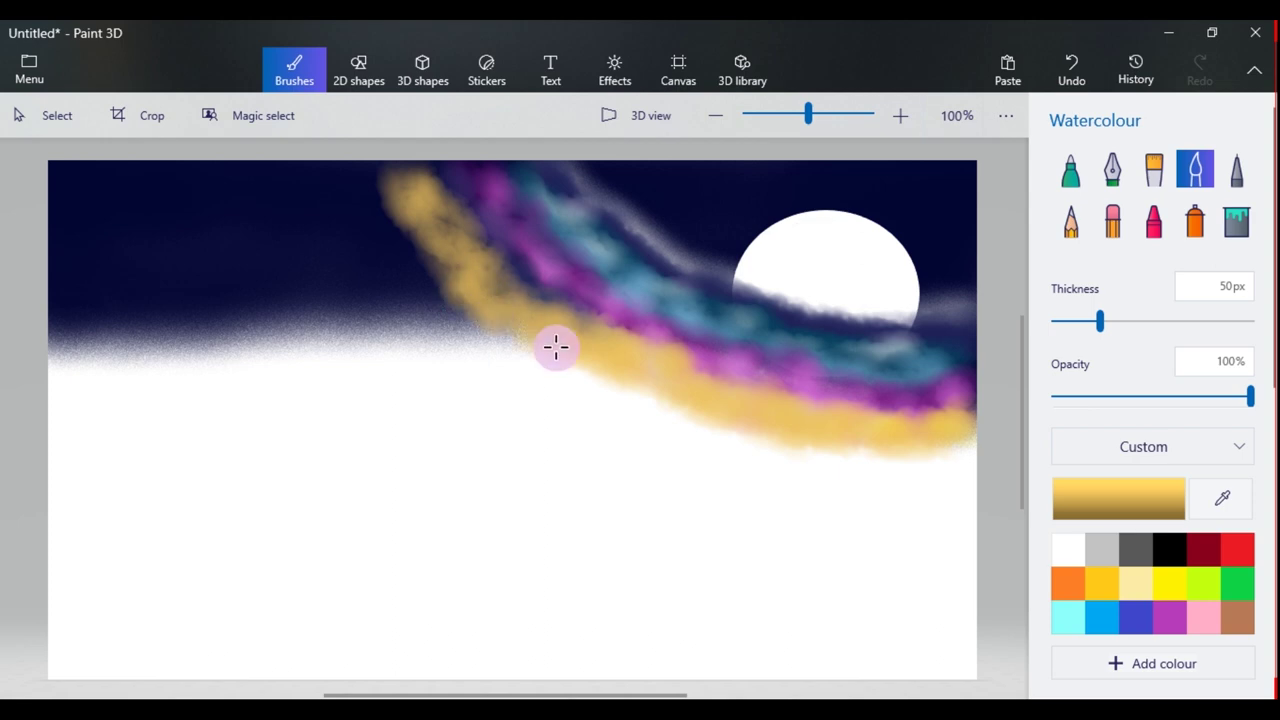
- Lighten the colour to a pale yellow and paint soft highlights over the golden band at 81% opacity
click(1118, 498)
click(556, 226)
click(575, 553)
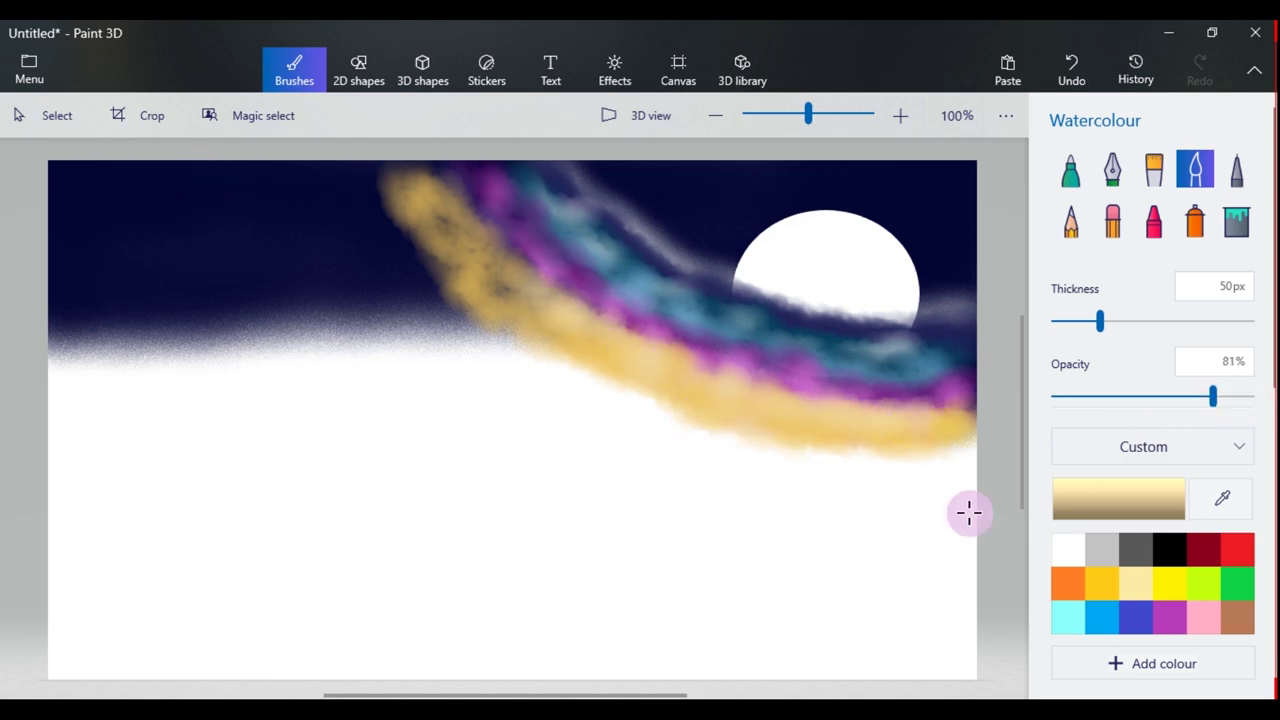
- Paint a periwinkle-blue watercolour band beneath the golden band, sweeping up toward the upper-left sky
click(1118, 498)
click(606, 229)
click(500, 557)
mouse_move(612, 407)
mouse_down()
mouse_move(411, 322)
mouse_move(316, 245)
mouse_move(297, 197)
mouse_move(279, 212)
mouse_move(337, 284)
mouse_move(374, 283)
mouse_move(295, 203)
mouse_move(500, 341)
mouse_up()
mouse_move(580, 380)
mouse_down()
mouse_move(600, 423)
mouse_move(557, 423)
mouse_move(389, 343)
mouse_move(316, 288)
mouse_up()
- Thicken the blue band with further blue strokes from its lower end up to the upper-left sky
click(1118, 498)
click(534, 223)
click(537, 558)
drag(470, 408, 258, 250)
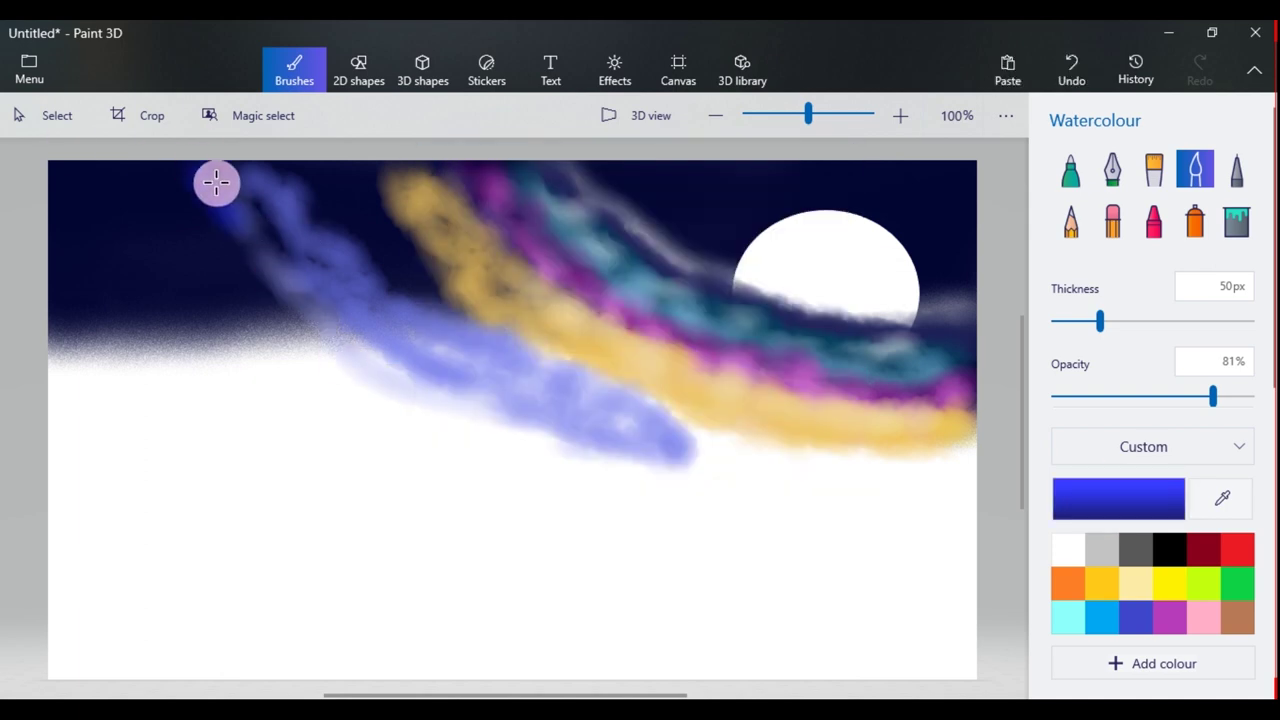
drag(216, 183, 352, 326)
- Brush a lighter blue over the upper and outer parts of the blue band
click(1148, 492)
click(571, 228)
click(565, 559)
drag(238, 184, 387, 345)
mouse_move(205, 180)
mouse_down()
mouse_move(420, 357)
mouse_move(524, 366)
mouse_up()
- Fill the space between the blue and golden bands with dark navy blue, using 89 px brush thickness
click(1152, 503)
click(706, 374)
click(583, 560)
drag(258, 212, 335, 300)
drag(1087, 322, 1139, 322)
mouse_move(345, 300)
mouse_down()
mouse_move(734, 451)
mouse_move(403, 331)
mouse_move(411, 306)
mouse_move(378, 210)
mouse_move(451, 297)
mouse_move(314, 189)
mouse_move(601, 362)
mouse_move(479, 358)
mouse_up()
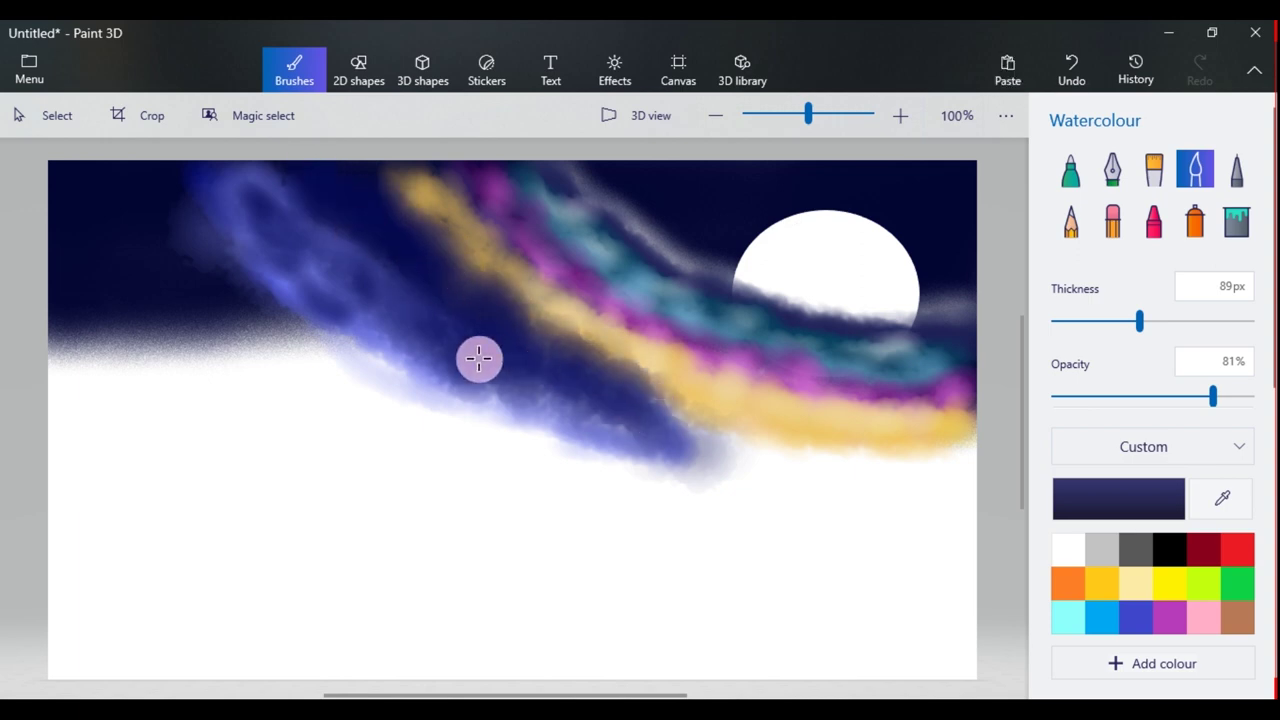
- Mix a very dark green and paint a band from the upper-left sky along the blue band's lower edge
click(1237, 583)
click(1118, 498)
drag(706, 257, 706, 424)
click(537, 557)
mouse_move(126, 243)
mouse_down()
mouse_move(178, 230)
mouse_move(264, 310)
mouse_move(346, 357)
mouse_move(327, 348)
mouse_up()
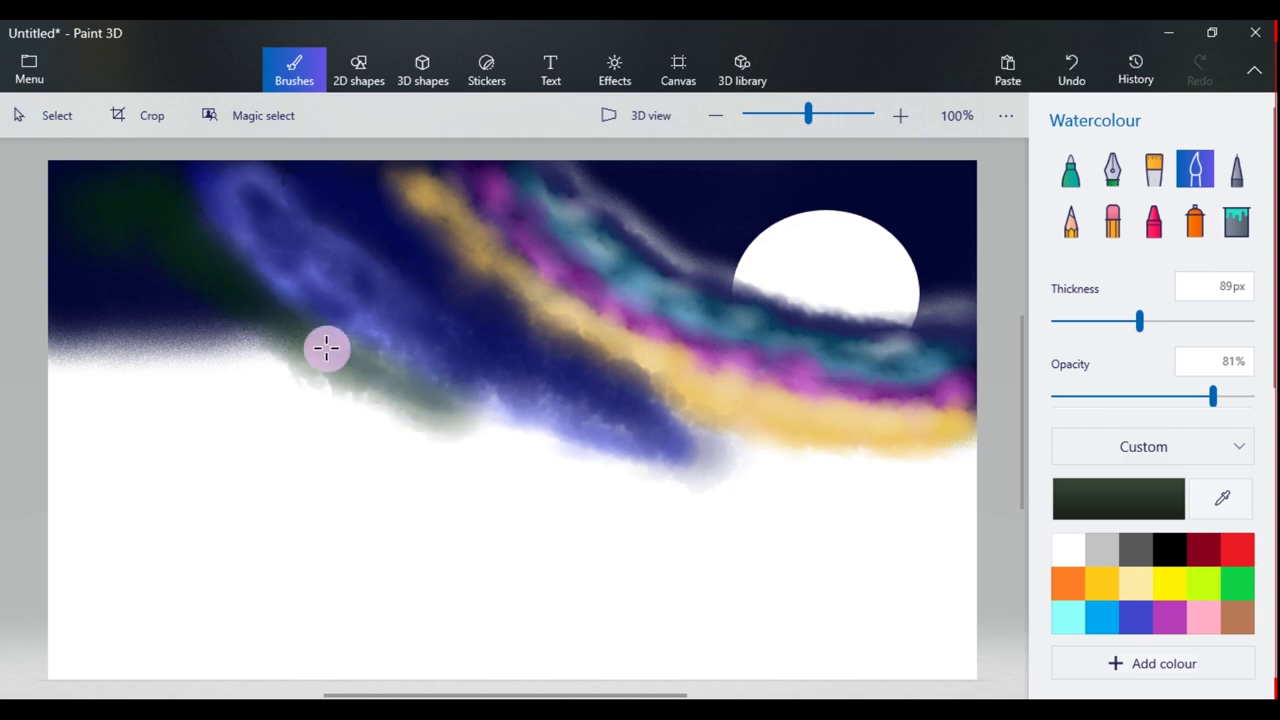
mouse_move(113, 197)
mouse_down()
mouse_move(263, 274)
mouse_move(340, 350)
mouse_move(491, 417)
mouse_move(235, 308)
mouse_up()
mouse_move(298, 335)
mouse_down()
mouse_move(401, 393)
mouse_move(489, 394)
mouse_up()
- Paint red and dark red strokes below the lower end of the blue band, extending to the right
click(1238, 553)
mouse_move(545, 449)
mouse_down()
mouse_move(757, 482)
mouse_move(744, 467)
mouse_move(838, 498)
mouse_up()
click(1196, 554)
- Sample pink from the canvas and paint a pink band beneath the green one at 74 px thickness and 91% opacity
click(1222, 498)
click(820, 380)
mouse_move(520, 375)
mouse_down()
mouse_move(529, 416)
mouse_move(618, 406)
mouse_move(590, 410)
mouse_move(711, 440)
mouse_move(316, 361)
mouse_move(263, 365)
mouse_move(418, 426)
mouse_up()
click(1232, 397)
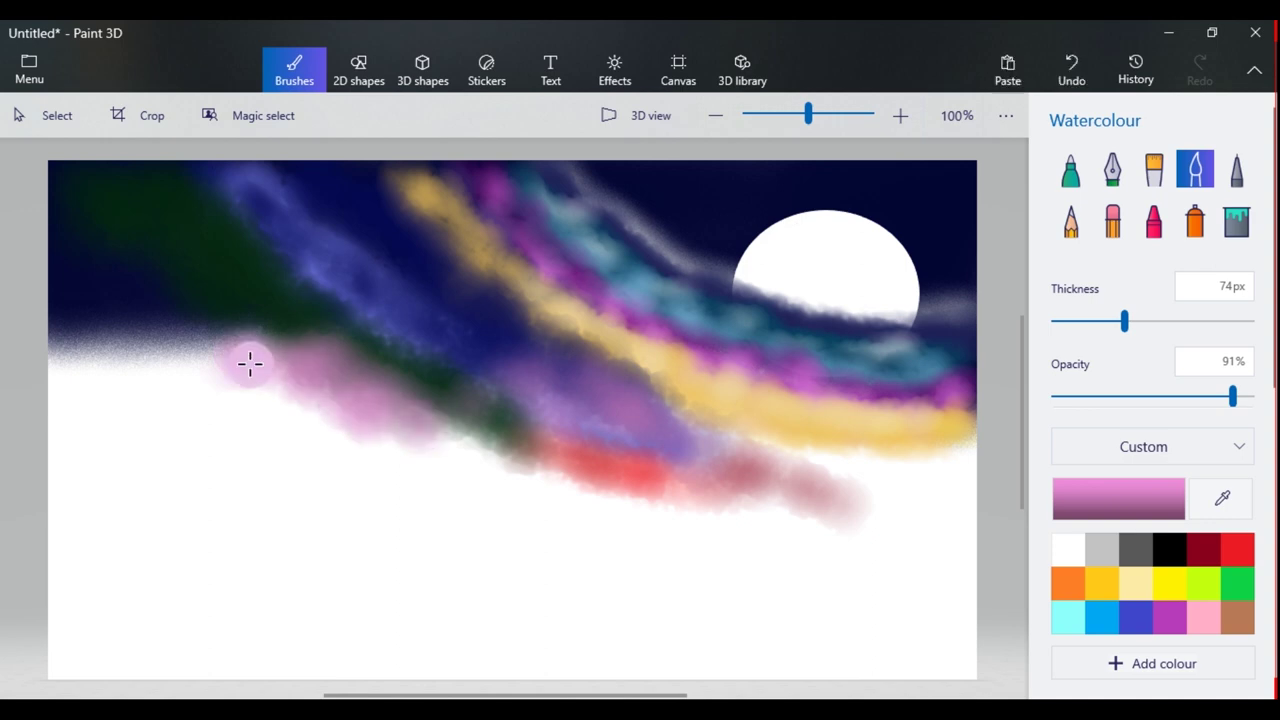
drag(114, 308, 460, 455)
- Set the colour to dark purple 24011c and shade the pink band and the area to its right
click(1118, 498)
click(709, 420)
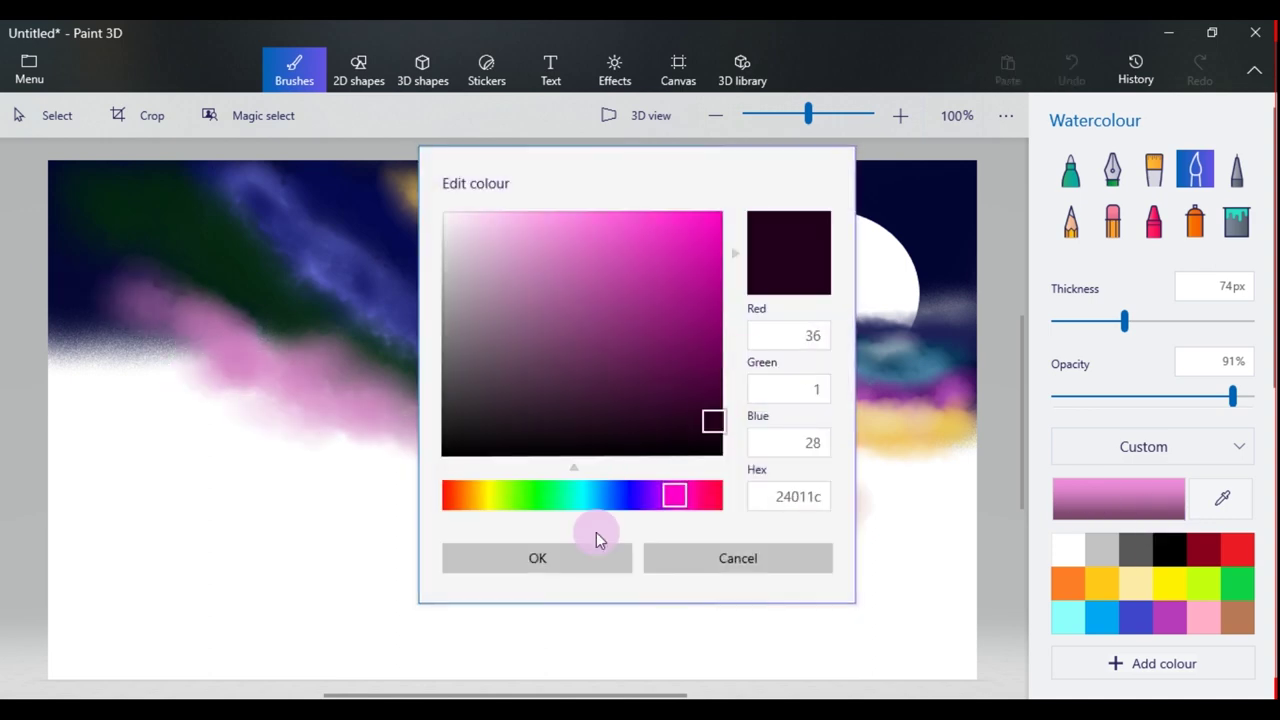
click(537, 557)
mouse_move(120, 291)
mouse_down()
mouse_move(189, 354)
mouse_move(690, 430)
mouse_up()
- Mix a dark olive from yellow and paint strokes below the golden band's right end, over the green band and lower centre
click(1169, 582)
click(1118, 498)
click(709, 420)
click(537, 557)
mouse_move(953, 465)
mouse_down()
mouse_move(875, 510)
mouse_move(872, 474)
mouse_up()
mouse_move(980, 403)
mouse_down()
mouse_move(866, 506)
mouse_move(745, 492)
mouse_up()
drag(289, 321, 429, 393)
mouse_move(535, 437)
mouse_down()
mouse_move(843, 457)
mouse_move(640, 528)
mouse_up()
- Paint a curved red stroke from the lower centre across to the lower left of the canvas
click(1237, 550)
mouse_move(710, 485)
mouse_down()
mouse_move(220, 517)
mouse_move(155, 535)
mouse_up()
- Shade the left-hand bands, the upper sky and the moon's surface with dark grey
click(1135, 549)
mouse_move(480, 452)
mouse_down()
mouse_move(217, 476)
mouse_move(143, 357)
mouse_move(186, 283)
mouse_move(206, 176)
mouse_up()
mouse_move(529, 149)
mouse_down()
mouse_move(51, 189)
mouse_move(520, 206)
mouse_move(323, 220)
mouse_move(358, 323)
mouse_move(594, 209)
mouse_move(783, 237)
mouse_move(757, 251)
mouse_move(917, 277)
mouse_move(867, 202)
mouse_up()
drag(651, 207, 898, 311)
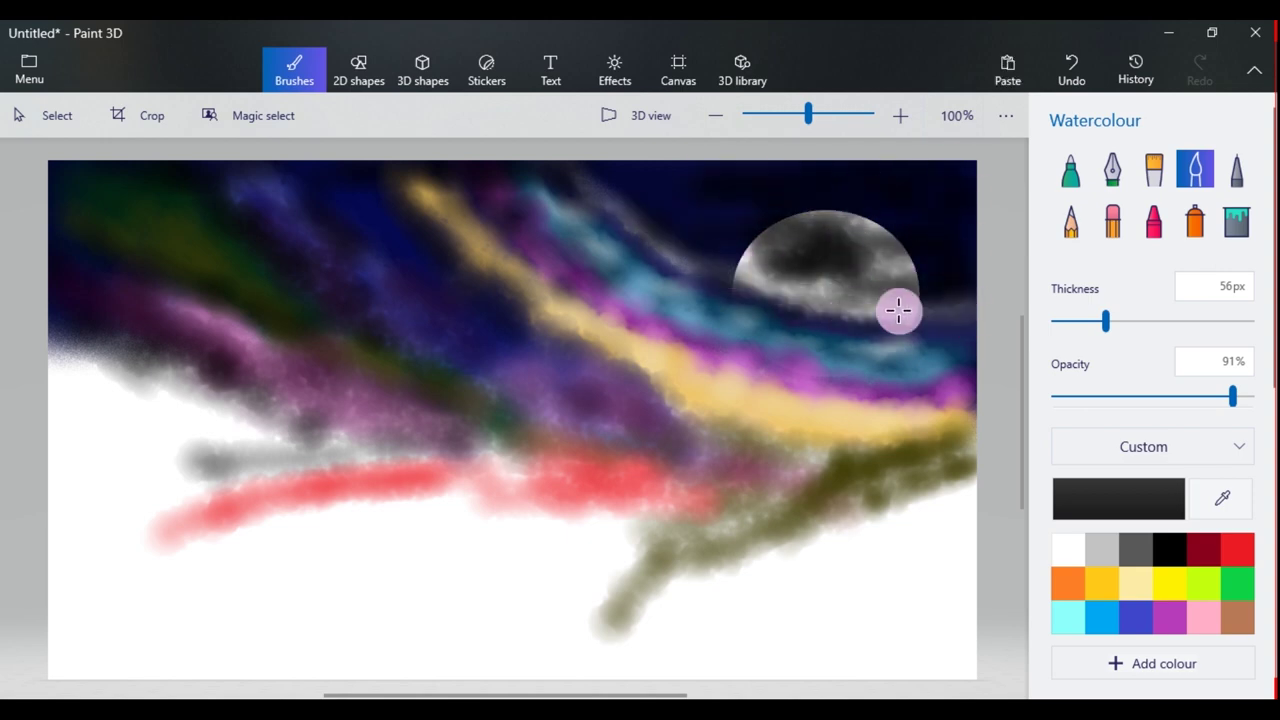
- Darken the colour bands with broad dark grey strokes at 115 px thickness and 100% opacity
mouse_move(568, 315)
mouse_down()
mouse_move(717, 314)
mouse_move(511, 194)
mouse_move(882, 399)
mouse_up()
drag(1110, 328, 1165, 323)
drag(656, 302, 880, 377)
drag(486, 256, 968, 422)
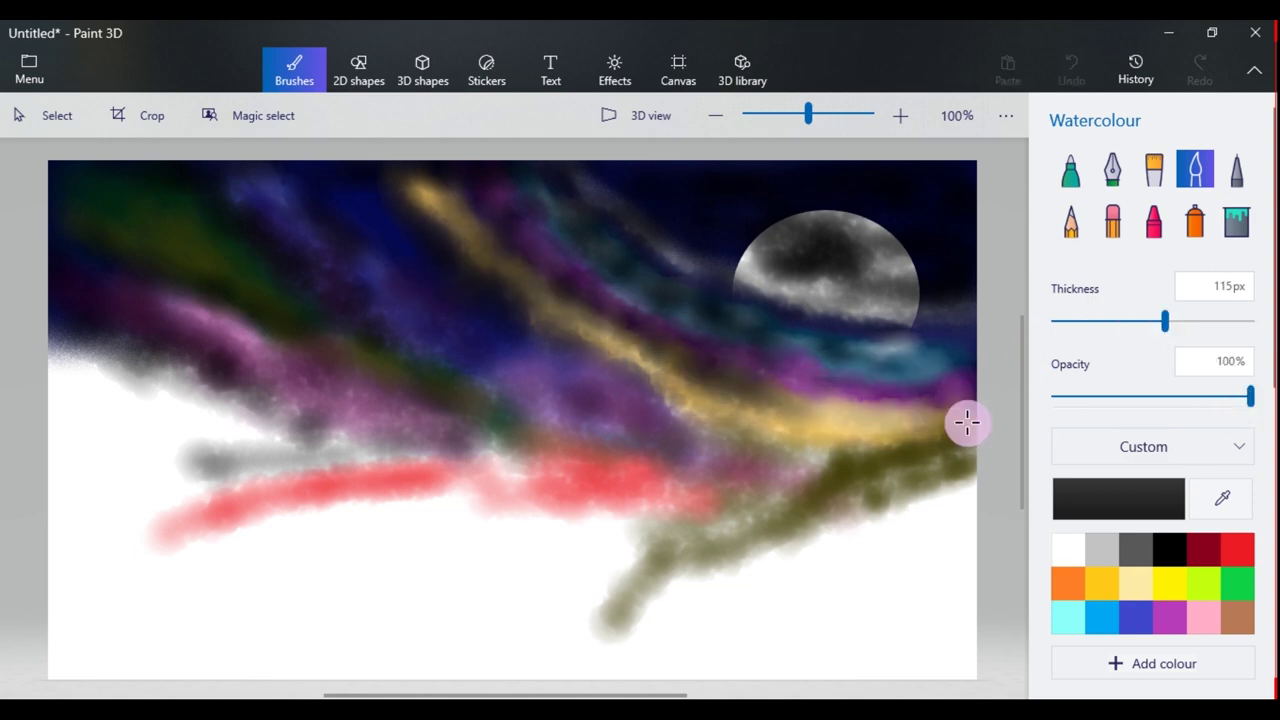
click(574, 343)
mouse_move(116, 229)
mouse_down()
mouse_move(117, 296)
mouse_move(530, 400)
mouse_up()
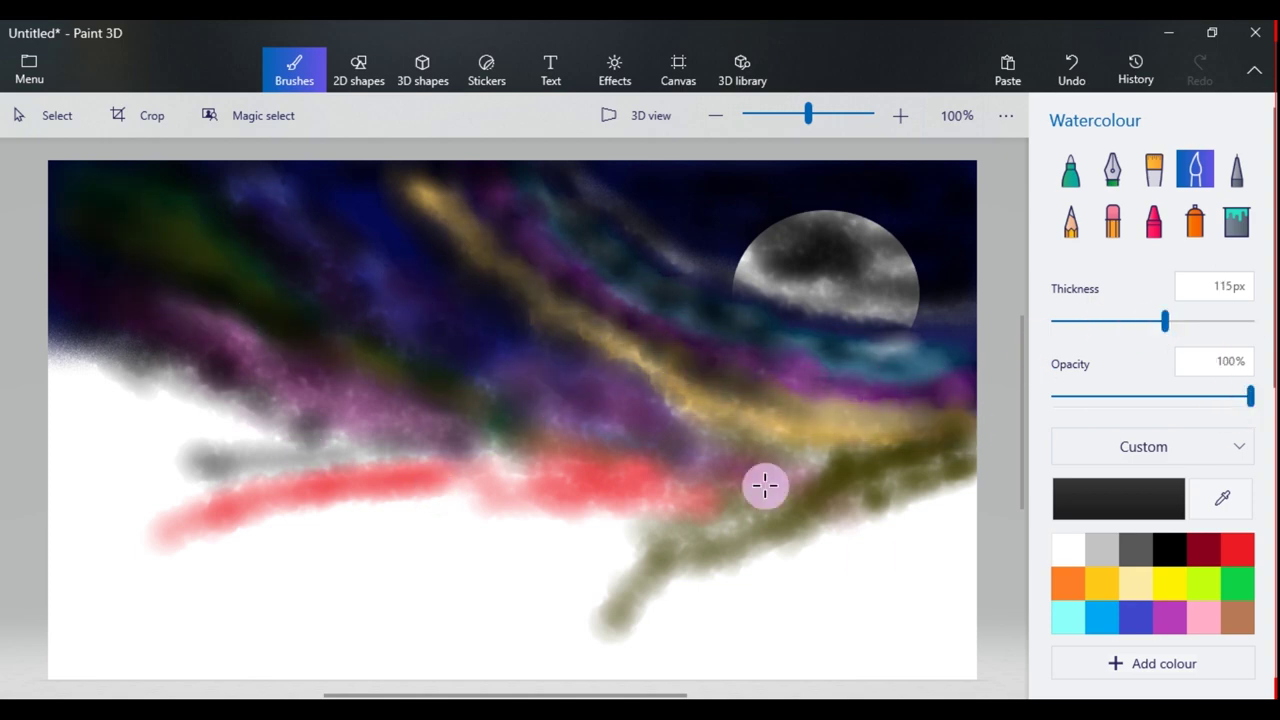
- Cover the white lower-right area with golden yellow and the lower-left area with muted dark purple
mouse_move(874, 509)
mouse_down()
mouse_move(154, 451)
mouse_move(614, 531)
mouse_move(545, 572)
mouse_move(903, 591)
mouse_move(794, 646)
mouse_move(691, 569)
mouse_move(678, 522)
mouse_move(436, 559)
mouse_up()
click(1170, 617)
click(1116, 485)
click(532, 574)
mouse_move(114, 409)
mouse_down()
mouse_move(386, 569)
mouse_move(254, 628)
mouse_up()
mouse_move(269, 543)
mouse_down()
mouse_move(78, 586)
mouse_move(137, 646)
mouse_move(320, 517)
mouse_move(411, 538)
mouse_up()
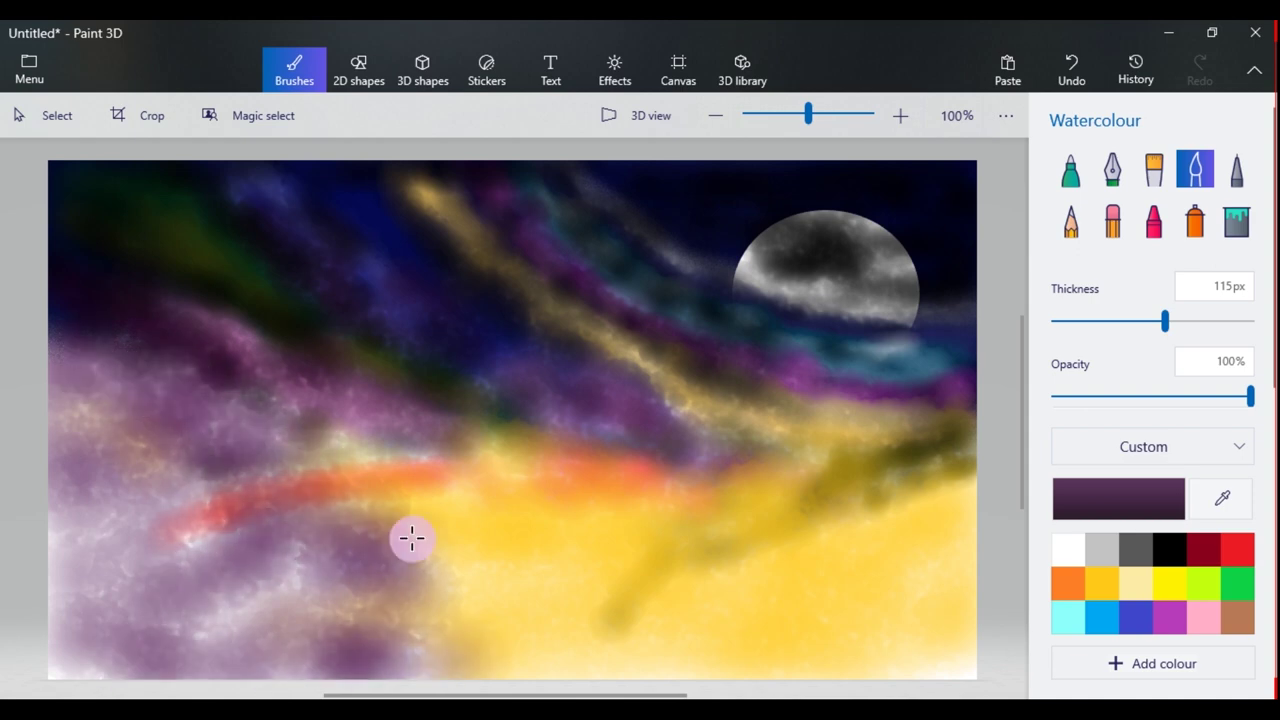
- Mix a deeper purple and darken the left edge of the painting from the middle down to the bottom
click(1118, 498)
click(705, 420)
click(537, 557)
mouse_move(60, 394)
mouse_down()
mouse_move(75, 609)
mouse_move(60, 545)
mouse_up()
mouse_move(59, 326)
mouse_down()
mouse_move(74, 657)
mouse_move(171, 540)
mouse_move(160, 650)
mouse_up()
- Mix a near-black shade and darken the purple area below the green band at the left
click(1118, 498)
click(552, 550)
mouse_move(86, 336)
mouse_down()
mouse_move(257, 317)
mouse_move(191, 397)
mouse_move(300, 440)
mouse_up()
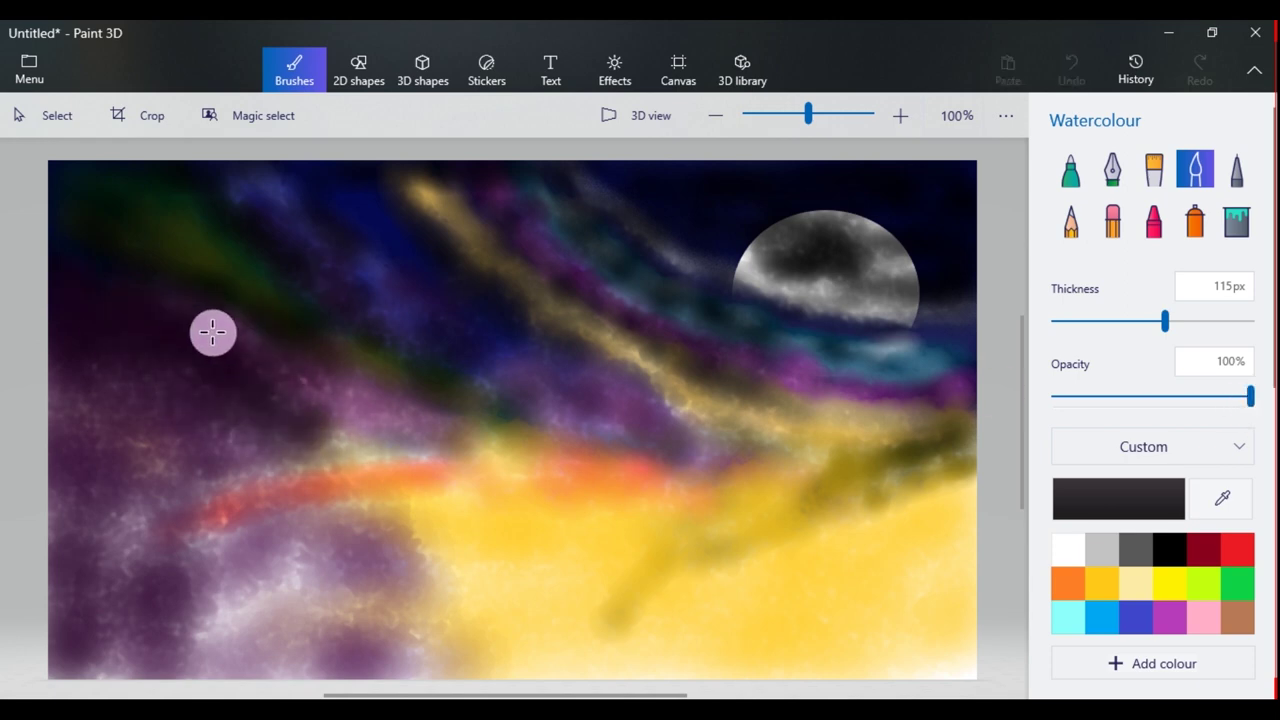
- Mix a blue and brush streaks of it over the green band, the dark blue sky and the start of the purple band
click(1118, 498)
click(537, 557)
drag(40, 230, 386, 402)
drag(346, 190, 484, 288)
drag(266, 226, 318, 278)
drag(526, 192, 640, 316)
- Darken the upper end of the sandy band and the shadowed purple area at the left with black watercolour
click(1169, 550)
mouse_move(470, 245)
mouse_down()
mouse_move(157, 194)
mouse_move(206, 334)
mouse_move(89, 274)
mouse_move(174, 344)
mouse_move(114, 377)
mouse_move(343, 271)
mouse_move(317, 314)
mouse_move(537, 313)
mouse_up()
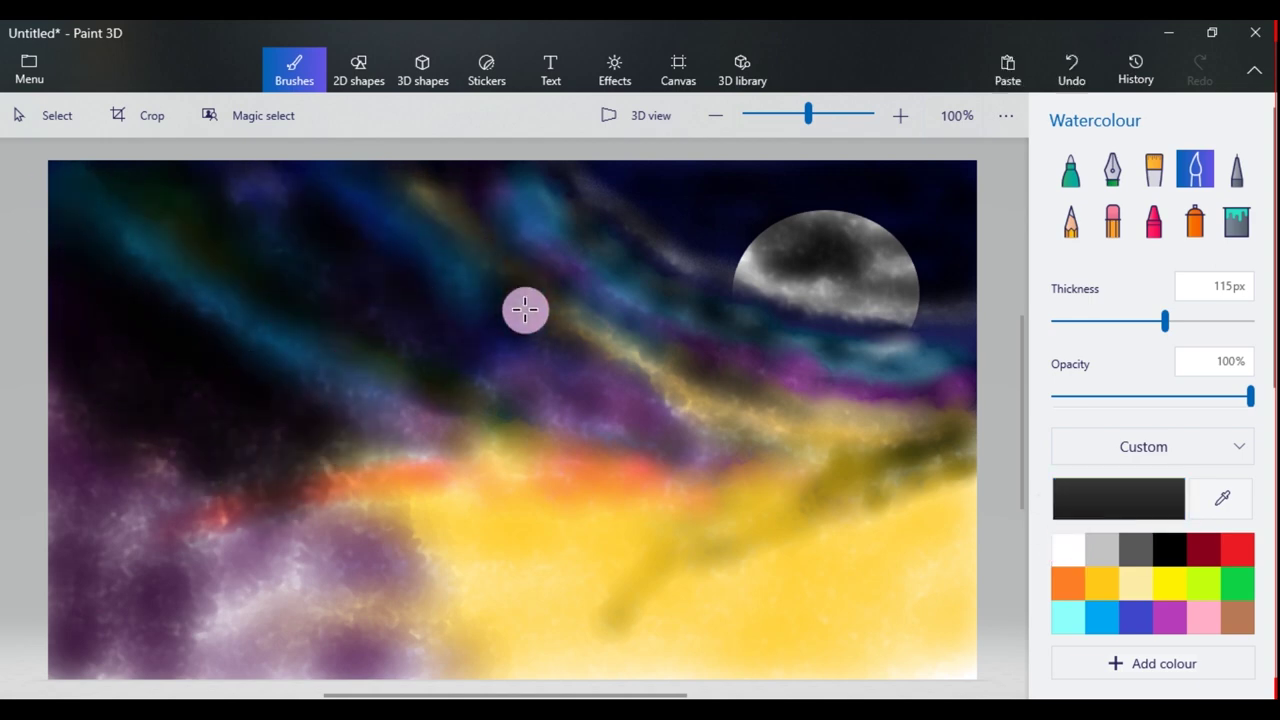
drag(134, 469, 141, 462)
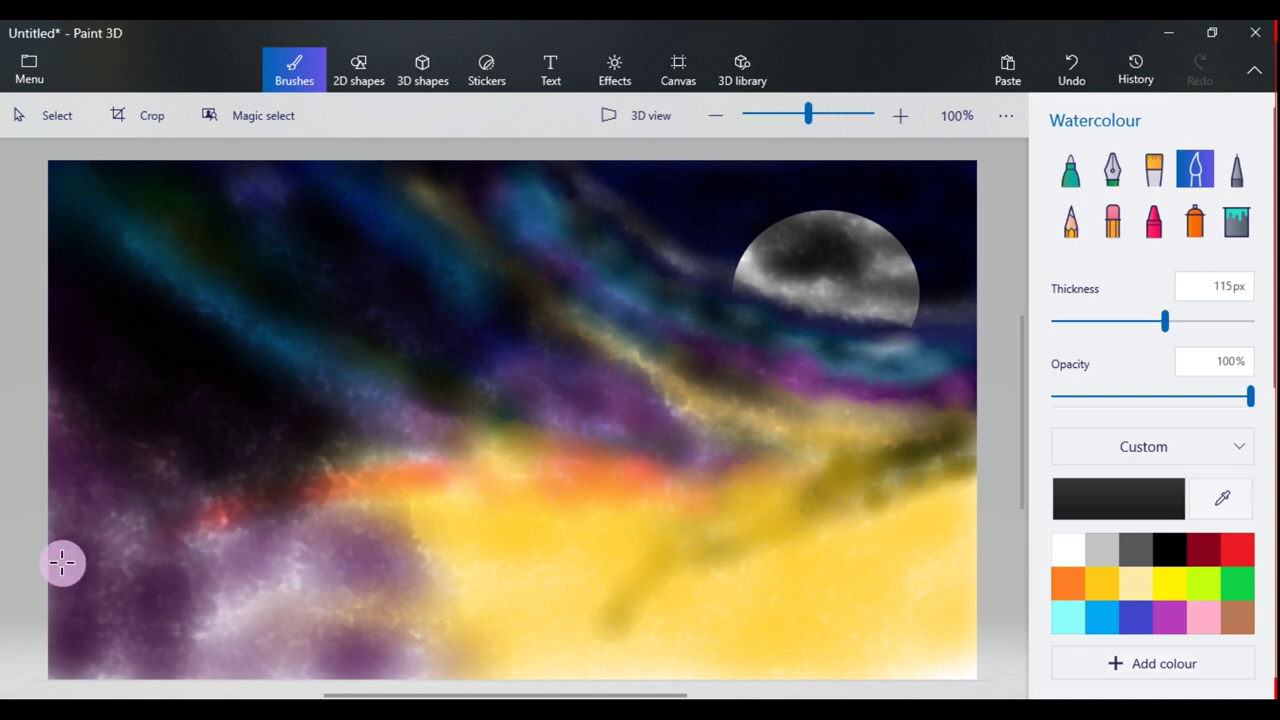
- Draw a thick ground strip in black and dark grey across the lower part of the painting with the Marker
click(1070, 170)
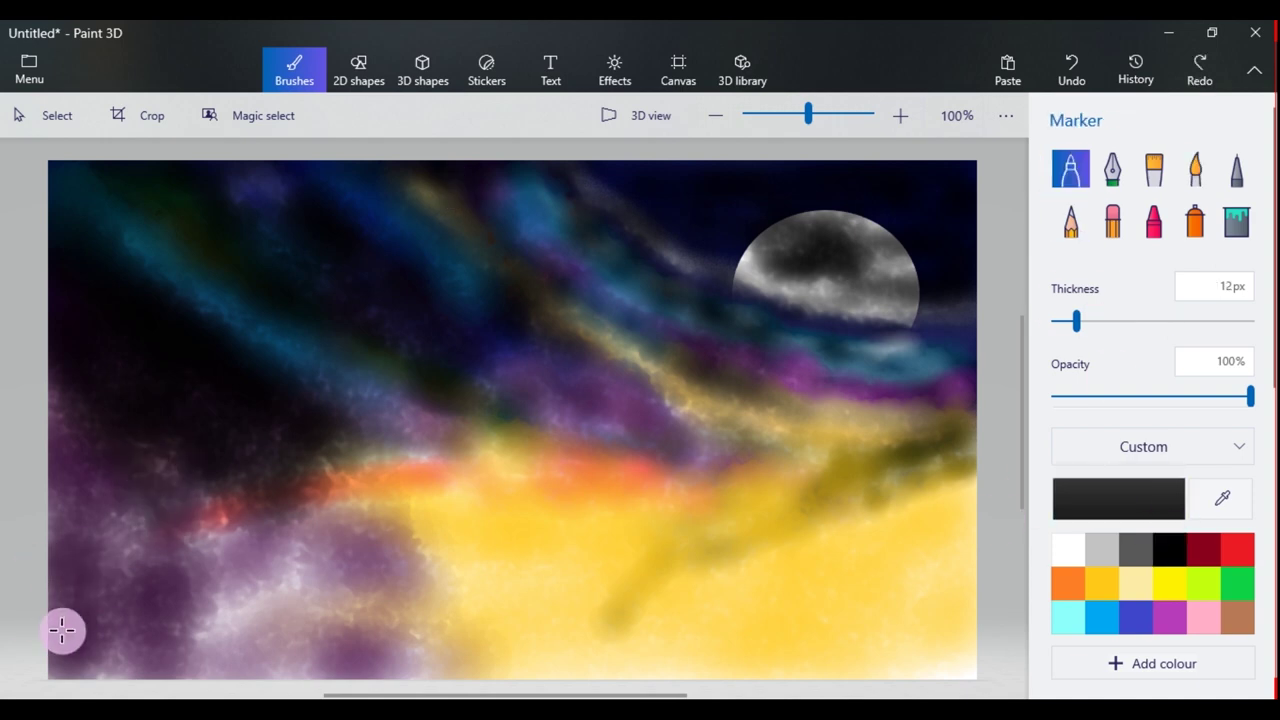
mouse_move(52, 614)
mouse_down()
mouse_move(749, 597)
mouse_move(67, 598)
mouse_move(80, 617)
mouse_up()
click(1119, 499)
drag(443, 457, 443, 389)
click(537, 557)
drag(212, 608, 580, 616)
- Add rough dark grey Pencil strokes at 8 px along the whole ground strip, from the right end to the left
click(1070, 222)
click(1172, 321)
mouse_move(958, 597)
mouse_down()
mouse_move(323, 610)
mouse_move(780, 609)
mouse_up()
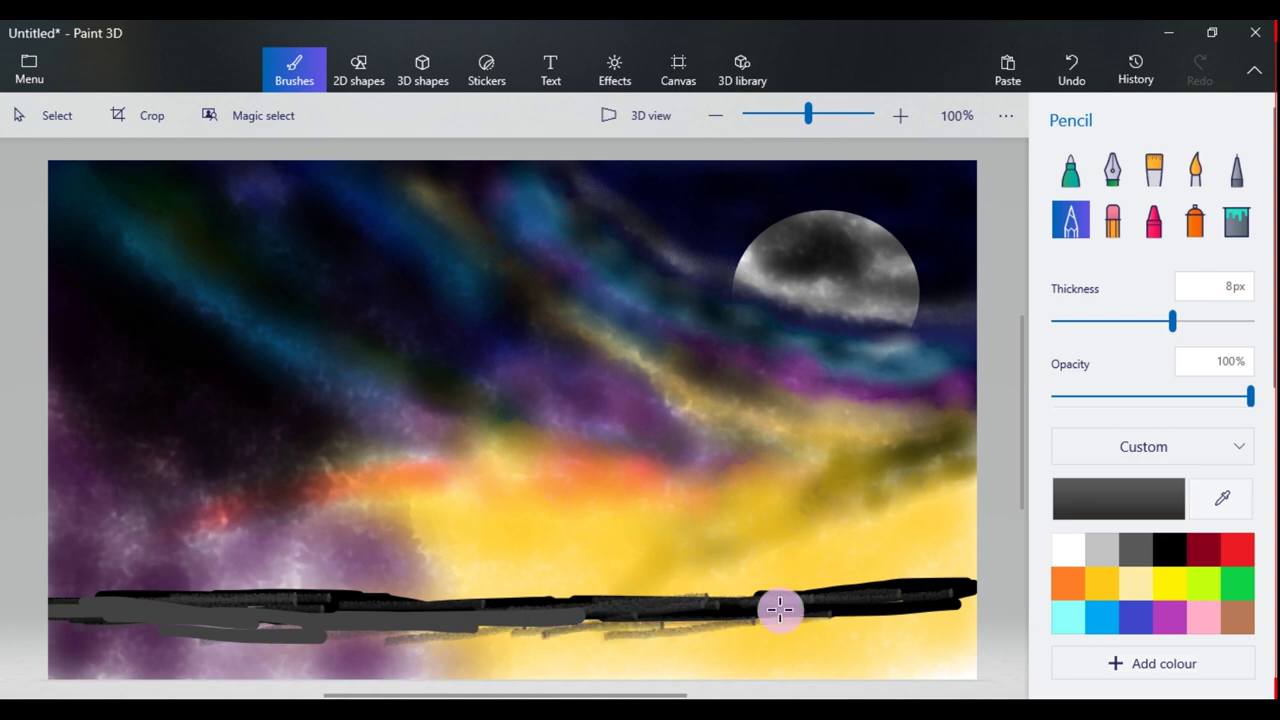
drag(999, 604, 95, 598)
- Outline a large mountain with a jagged inner ridge above the ground strip, using a near-black 5 px Pencil
click(1118, 498)
click(537, 557)
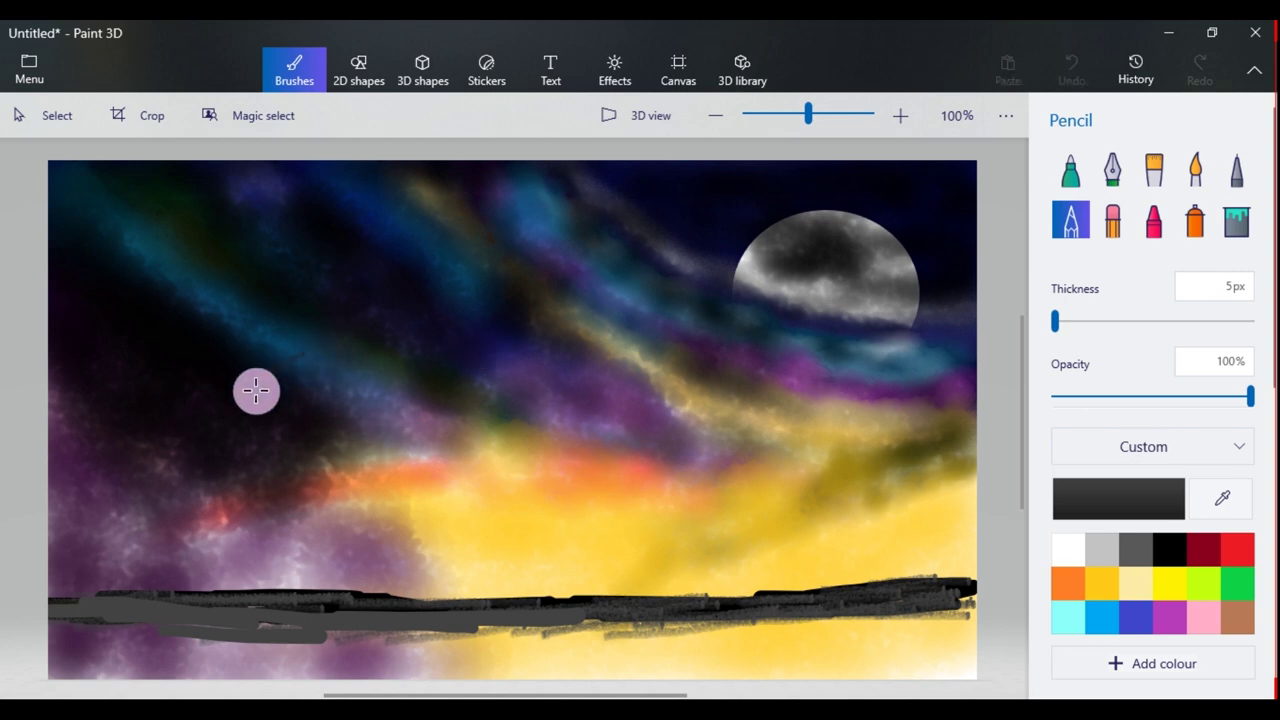
mouse_move(322, 458)
mouse_down()
mouse_move(377, 557)
mouse_move(428, 596)
mouse_up()
click(1166, 493)
click(537, 558)
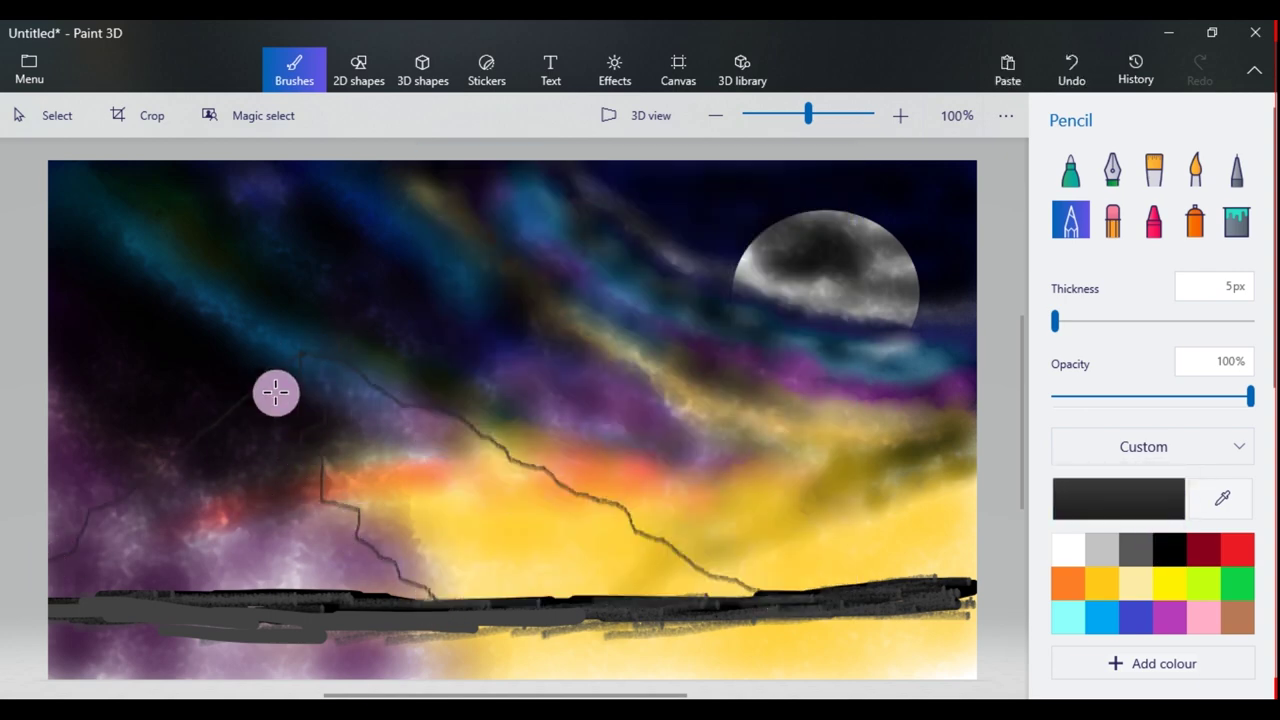
- Shade along the mountain's outer left slope with near-black Pencil strokes at 6 px and 7 px
drag(1055, 321, 1078, 328)
click(1102, 549)
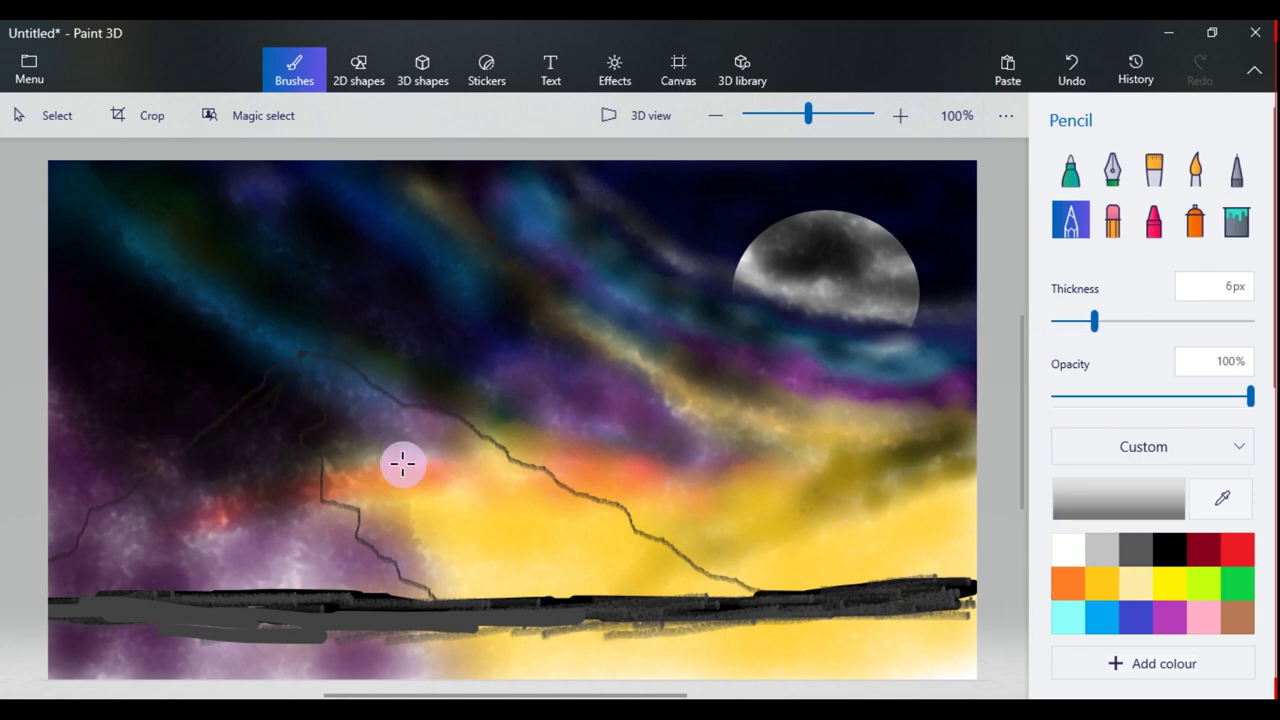
click(1120, 496)
drag(444, 350, 442, 420)
click(493, 568)
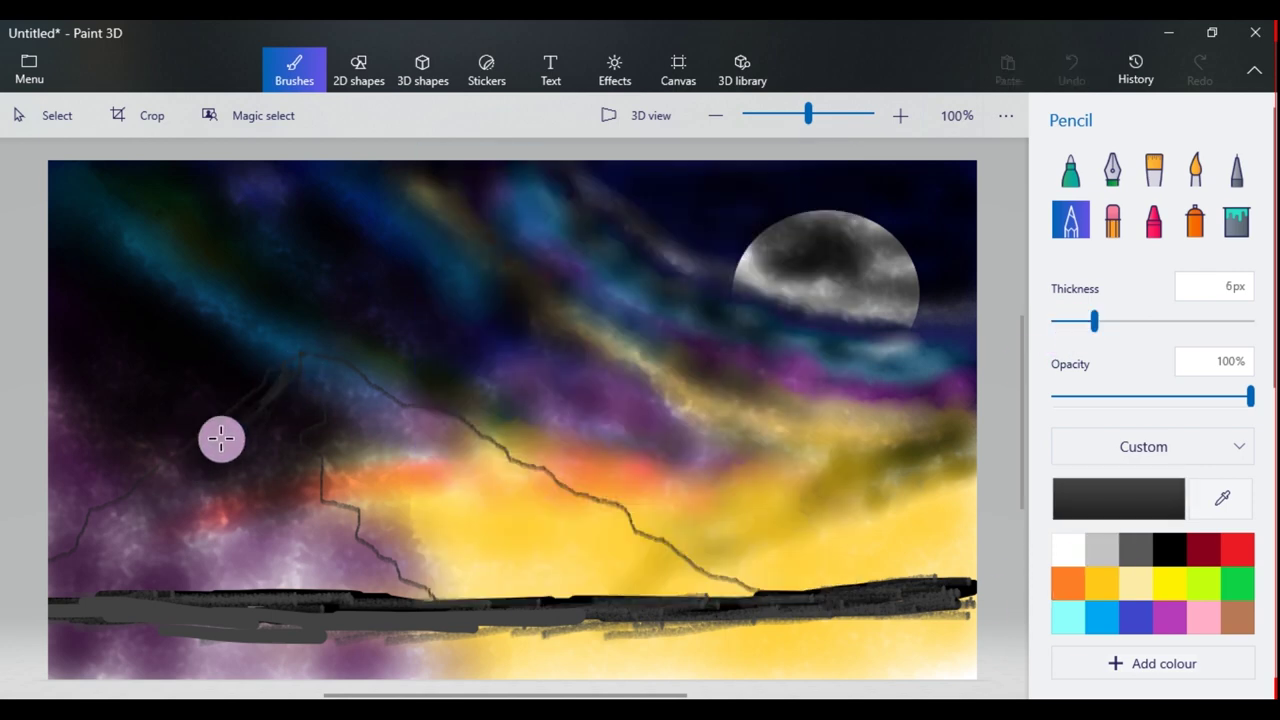
mouse_move(279, 374)
mouse_down()
mouse_move(297, 360)
mouse_move(91, 523)
mouse_move(57, 569)
mouse_move(146, 504)
mouse_up()
click(1133, 321)
drag(284, 411, 207, 475)
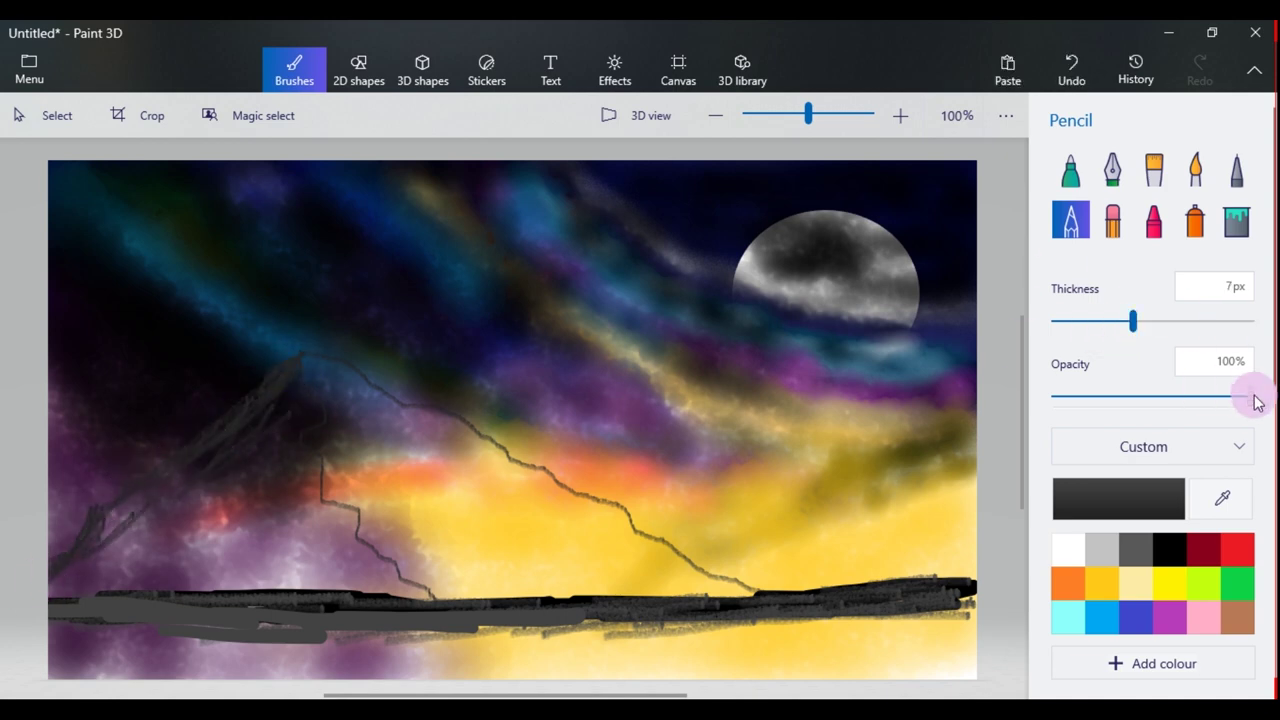
- Widen the left slope's dark shading from the peak to the ground at 57% opacity, raising the Pencil thickness to 10 px
drag(1252, 397, 1166, 397)
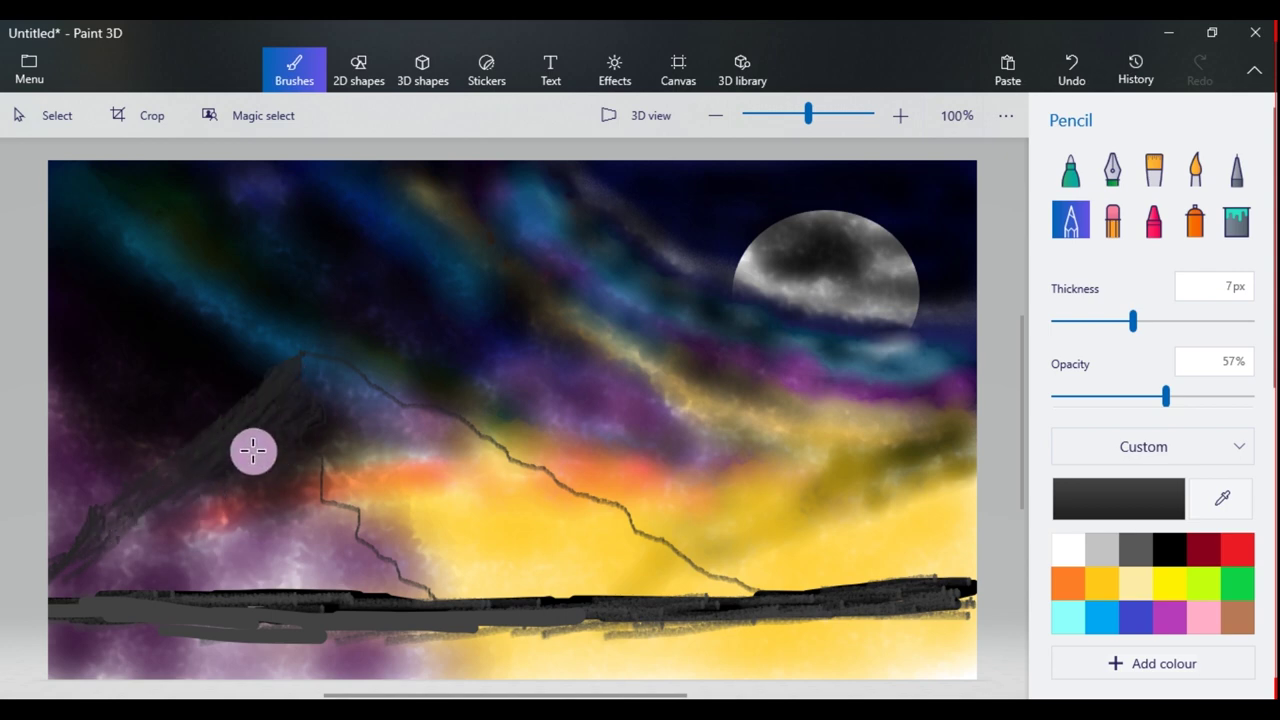
mouse_move(226, 460)
mouse_down()
mouse_move(299, 410)
mouse_move(273, 438)
mouse_move(230, 420)
mouse_up()
mouse_move(286, 374)
mouse_down()
mouse_move(97, 517)
mouse_move(166, 517)
mouse_move(219, 452)
mouse_move(197, 429)
mouse_move(103, 558)
mouse_up()
mouse_move(173, 519)
mouse_down()
mouse_move(83, 531)
mouse_move(106, 529)
mouse_move(49, 580)
mouse_move(112, 543)
mouse_move(94, 586)
mouse_move(194, 517)
mouse_up()
drag(1132, 321, 1250, 321)
drag(137, 543, 195, 498)
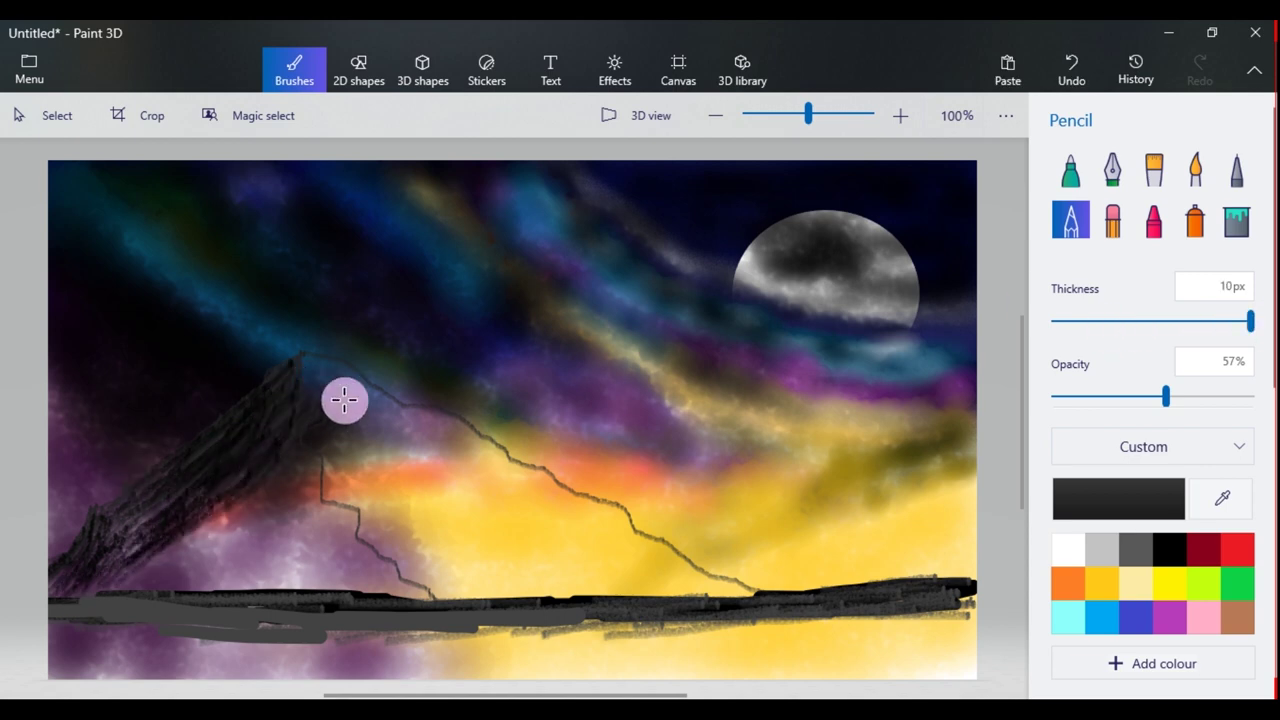
mouse_move(291, 369)
mouse_down()
mouse_move(149, 506)
mouse_move(251, 457)
mouse_move(297, 391)
mouse_move(291, 428)
mouse_move(223, 474)
mouse_up()
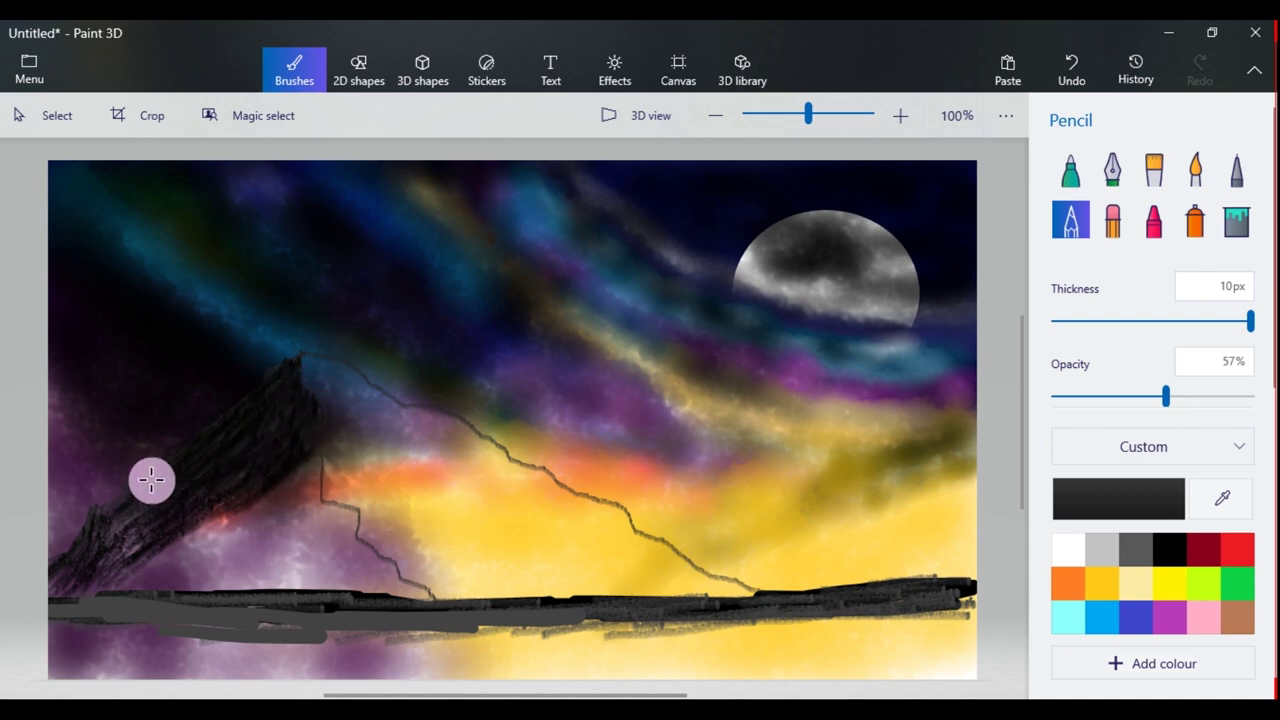
- Fill the rest of the mountain's left face up to the jagged ridge with near-black strokes
mouse_move(308, 449)
mouse_down()
mouse_move(317, 497)
mouse_move(311, 478)
mouse_move(276, 509)
mouse_move(240, 479)
mouse_move(251, 522)
mouse_move(240, 508)
mouse_move(171, 550)
mouse_move(280, 501)
mouse_move(270, 528)
mouse_move(317, 502)
mouse_move(338, 514)
mouse_move(228, 507)
mouse_move(303, 513)
mouse_move(235, 535)
mouse_up()
mouse_move(297, 491)
mouse_down()
mouse_move(322, 535)
mouse_move(297, 520)
mouse_move(317, 543)
mouse_move(189, 583)
mouse_move(113, 537)
mouse_move(91, 586)
mouse_move(51, 583)
mouse_move(246, 574)
mouse_move(303, 534)
mouse_move(334, 561)
mouse_move(397, 573)
mouse_move(291, 563)
mouse_move(271, 597)
mouse_move(374, 543)
mouse_move(302, 527)
mouse_up()
drag(197, 547, 151, 531)
click(1059, 512)
drag(451, 457, 451, 431)
click(537, 557)
mouse_move(289, 474)
mouse_down()
mouse_move(177, 534)
mouse_move(314, 463)
mouse_move(129, 549)
mouse_move(97, 514)
mouse_move(263, 434)
mouse_move(243, 437)
mouse_move(277, 383)
mouse_move(310, 533)
mouse_move(194, 574)
mouse_move(129, 511)
mouse_move(185, 513)
mouse_move(274, 383)
mouse_move(63, 574)
mouse_move(143, 534)
mouse_move(124, 589)
mouse_move(149, 517)
mouse_move(260, 571)
mouse_move(409, 571)
mouse_move(211, 519)
mouse_up()
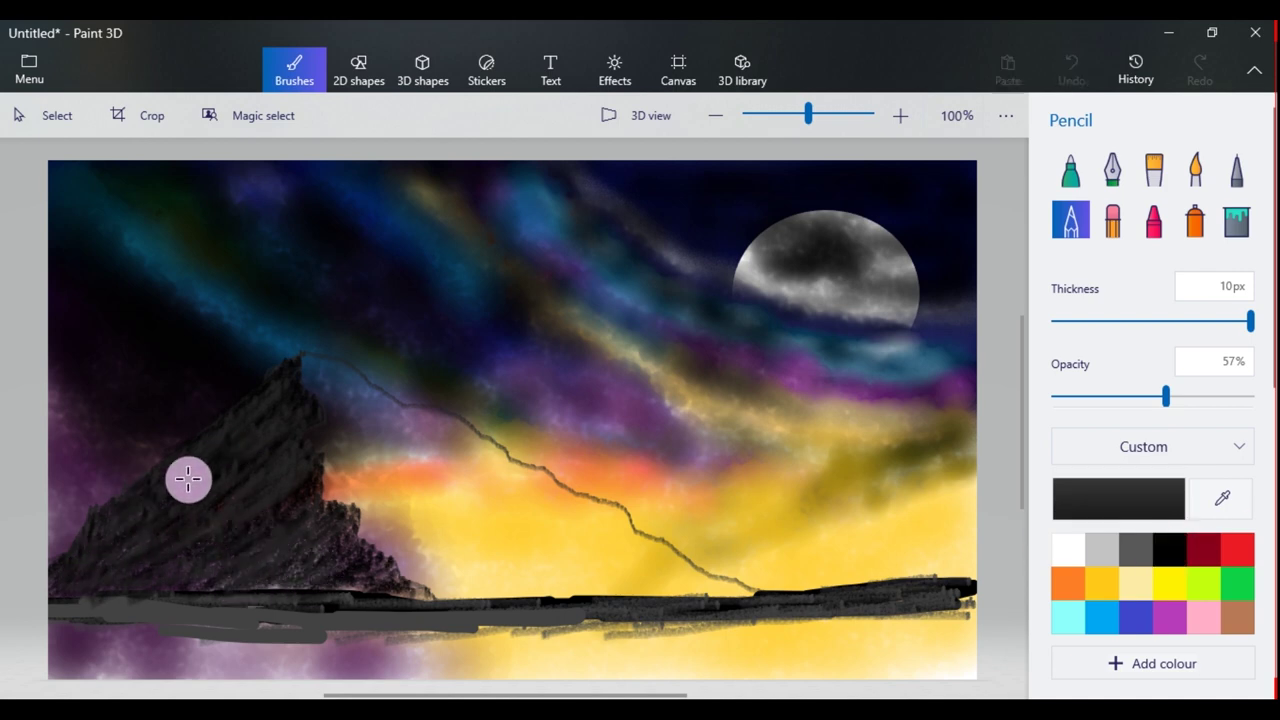
- Deepen the whole left face with dark strokes following the slope
mouse_move(260, 410)
mouse_down()
mouse_move(171, 486)
mouse_move(274, 389)
mouse_move(289, 474)
mouse_move(135, 496)
mouse_move(76, 567)
mouse_up()
mouse_move(84, 524)
mouse_down()
mouse_move(58, 574)
mouse_move(104, 579)
mouse_up()
mouse_move(244, 477)
mouse_down()
mouse_move(191, 560)
mouse_move(149, 549)
mouse_move(170, 530)
mouse_up()
mouse_move(300, 449)
mouse_down()
mouse_move(293, 481)
mouse_move(262, 522)
mouse_move(306, 492)
mouse_move(310, 524)
mouse_up()
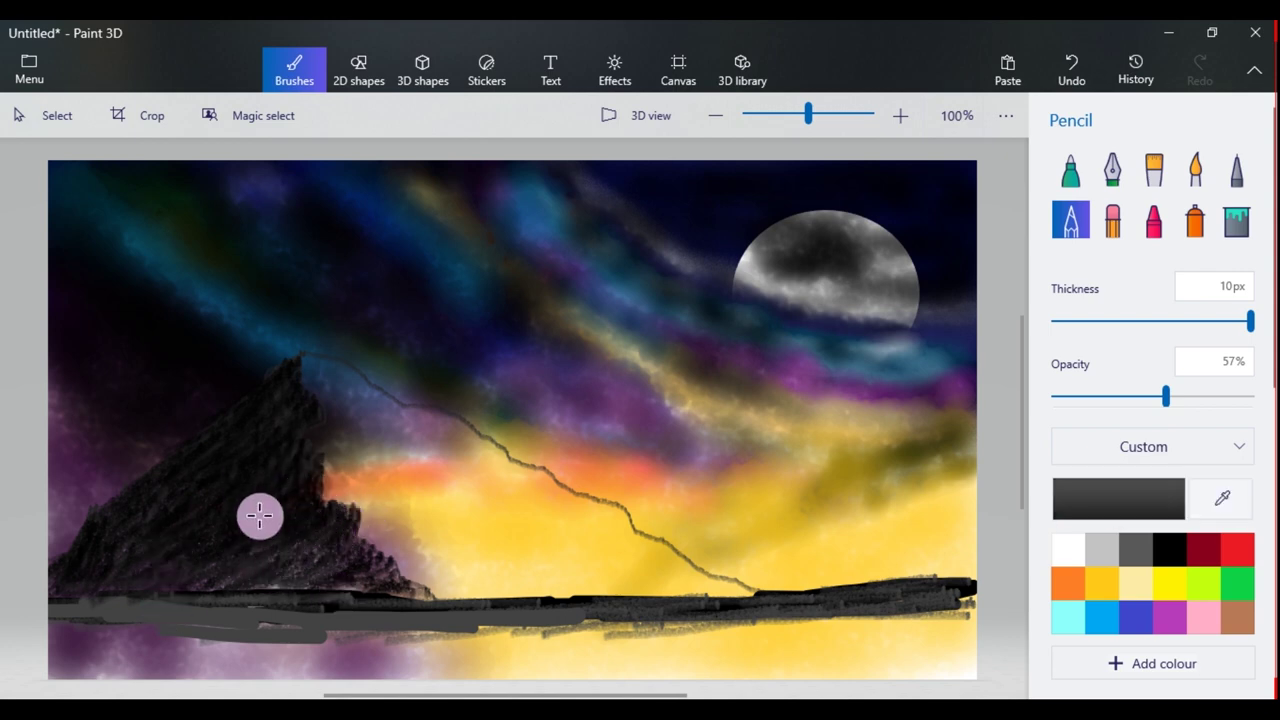
- Mix a dark grey and add rock texture to the upper half of the left face
click(1160, 488)
click(241, 536)
drag(250, 446, 217, 478)
drag(283, 378, 176, 468)
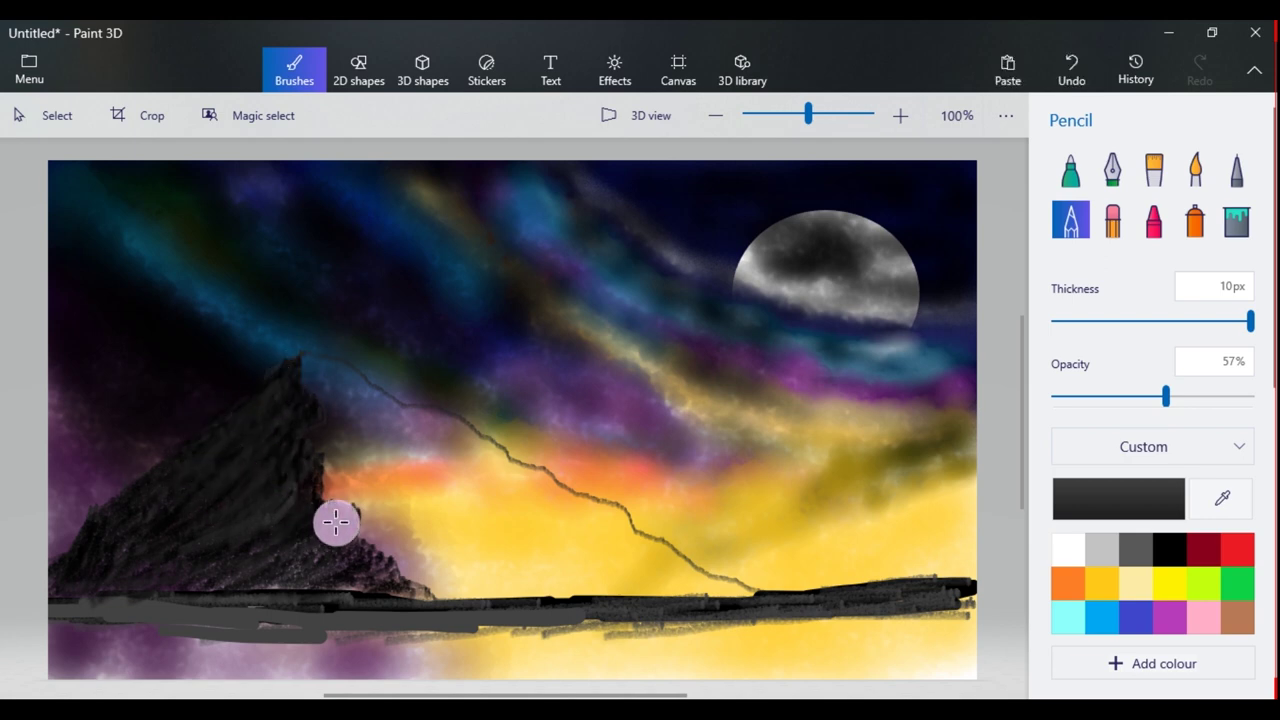
- Darken the left face's lower half and base with further near-black strokes, blending the texture across the slope
drag(326, 532, 254, 590)
mouse_move(278, 583)
mouse_down()
mouse_move(180, 601)
mouse_move(277, 520)
mouse_move(232, 550)
mouse_up()
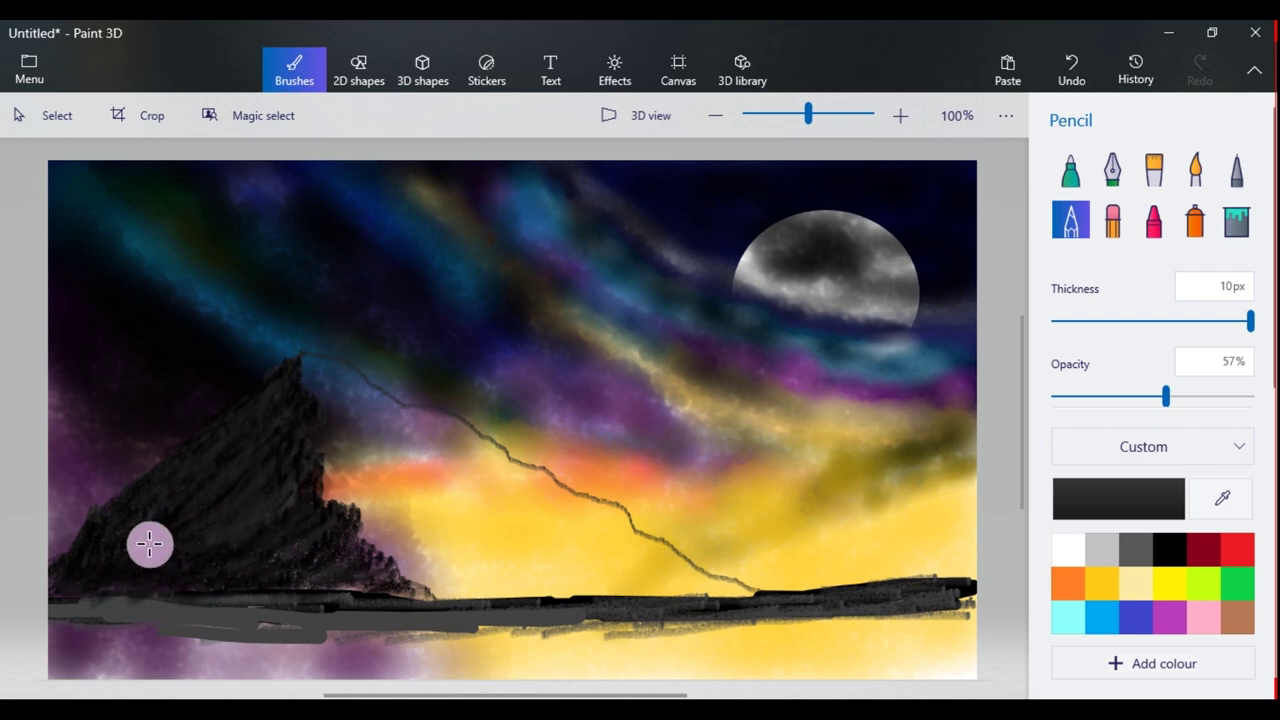
mouse_move(337, 560)
mouse_down()
mouse_move(323, 529)
mouse_move(276, 569)
mouse_move(262, 514)
mouse_move(251, 540)
mouse_move(285, 514)
mouse_move(274, 560)
mouse_move(258, 554)
mouse_move(270, 603)
mouse_move(214, 486)
mouse_move(241, 483)
mouse_move(217, 532)
mouse_up()
mouse_move(265, 471)
mouse_down()
mouse_move(289, 431)
mouse_move(264, 498)
mouse_up()
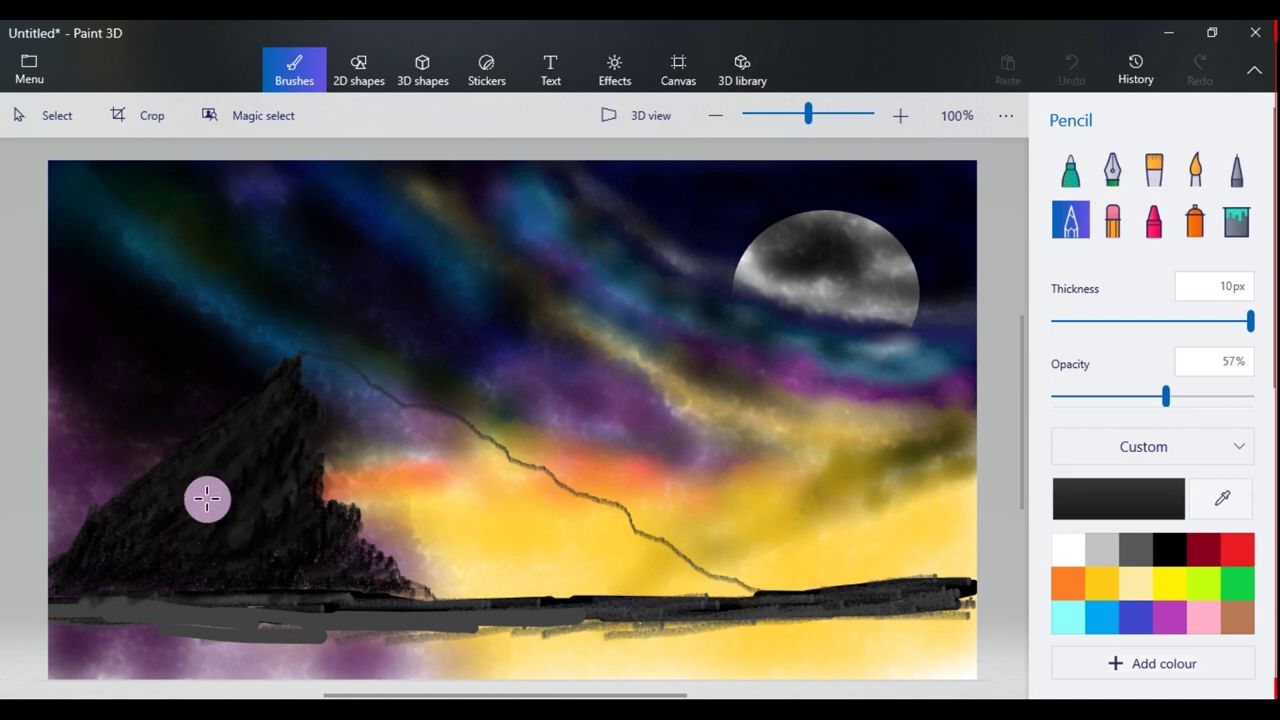
mouse_move(220, 451)
mouse_down()
mouse_move(199, 503)
mouse_move(120, 560)
mouse_up()
mouse_move(272, 404)
mouse_down()
mouse_move(218, 486)
mouse_move(111, 526)
mouse_move(149, 486)
mouse_move(234, 583)
mouse_move(158, 589)
mouse_up()
mouse_move(46, 583)
mouse_down()
mouse_move(362, 583)
mouse_move(367, 542)
mouse_up()
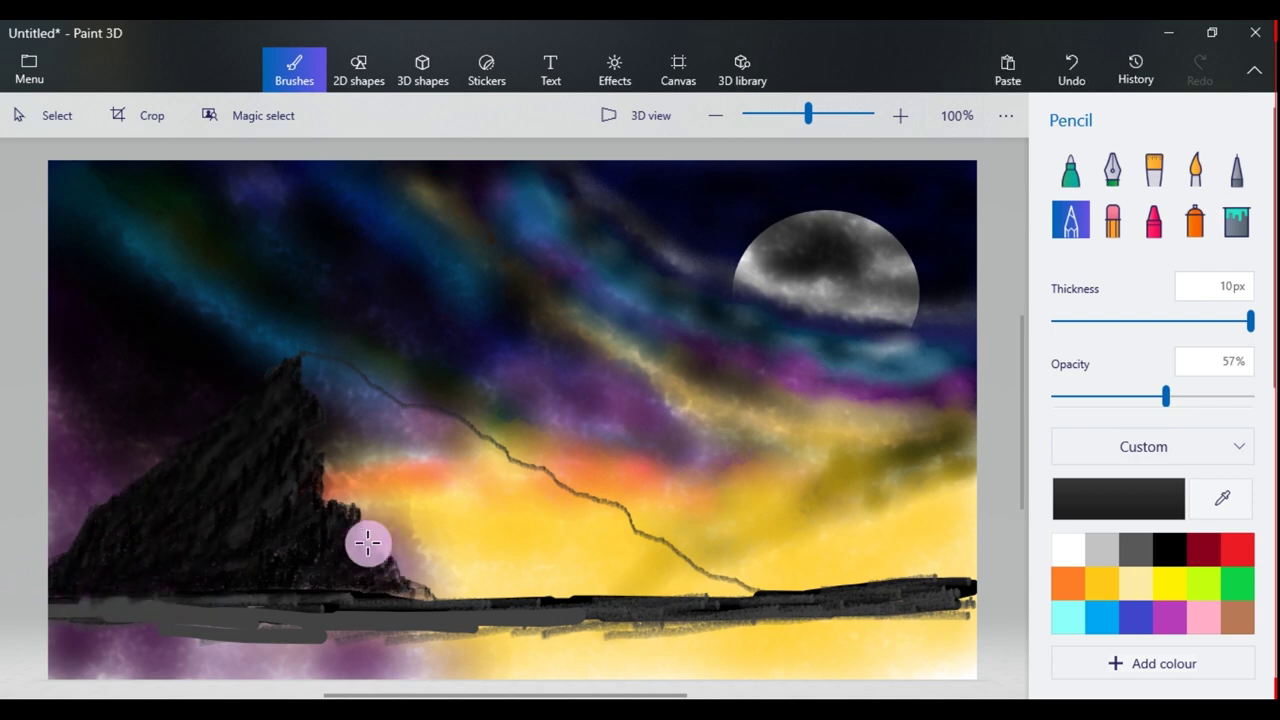
- Paint the upper part of the mountain's right face and the edge of the jagged ridge white
click(1063, 549)
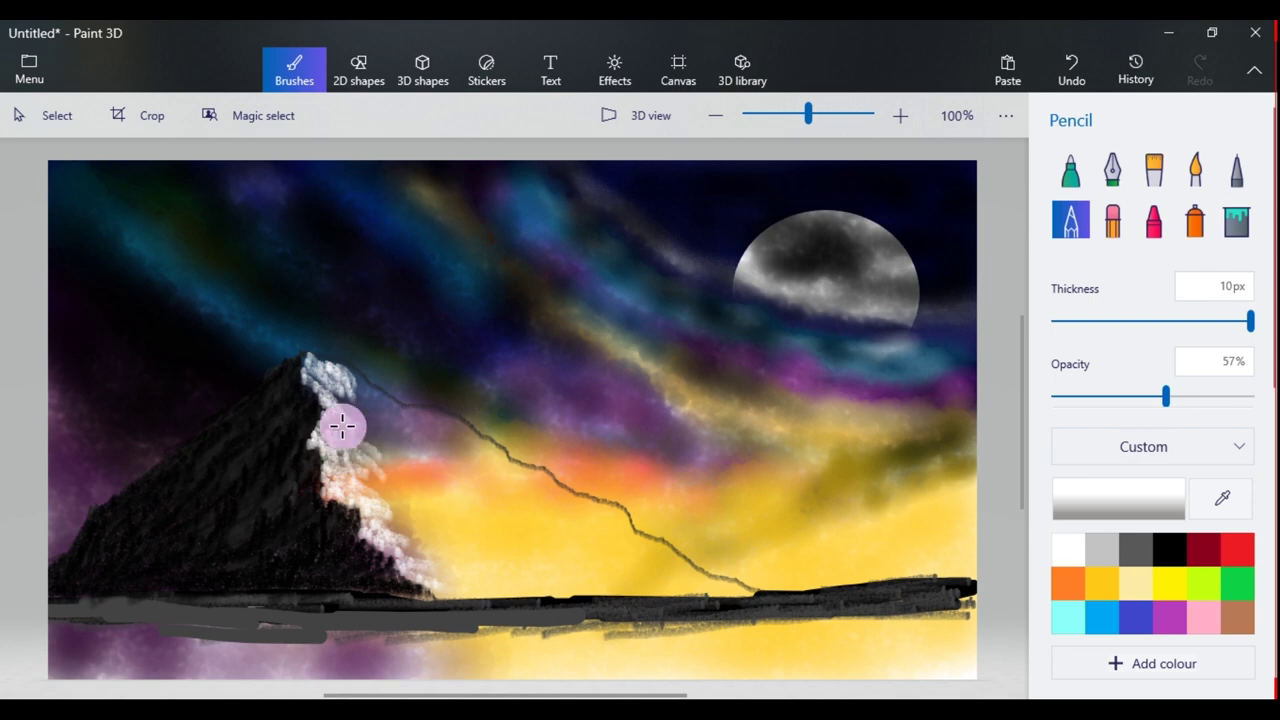
mouse_move(368, 383)
mouse_down()
mouse_move(367, 430)
mouse_move(333, 387)
mouse_up()
drag(411, 412, 473, 445)
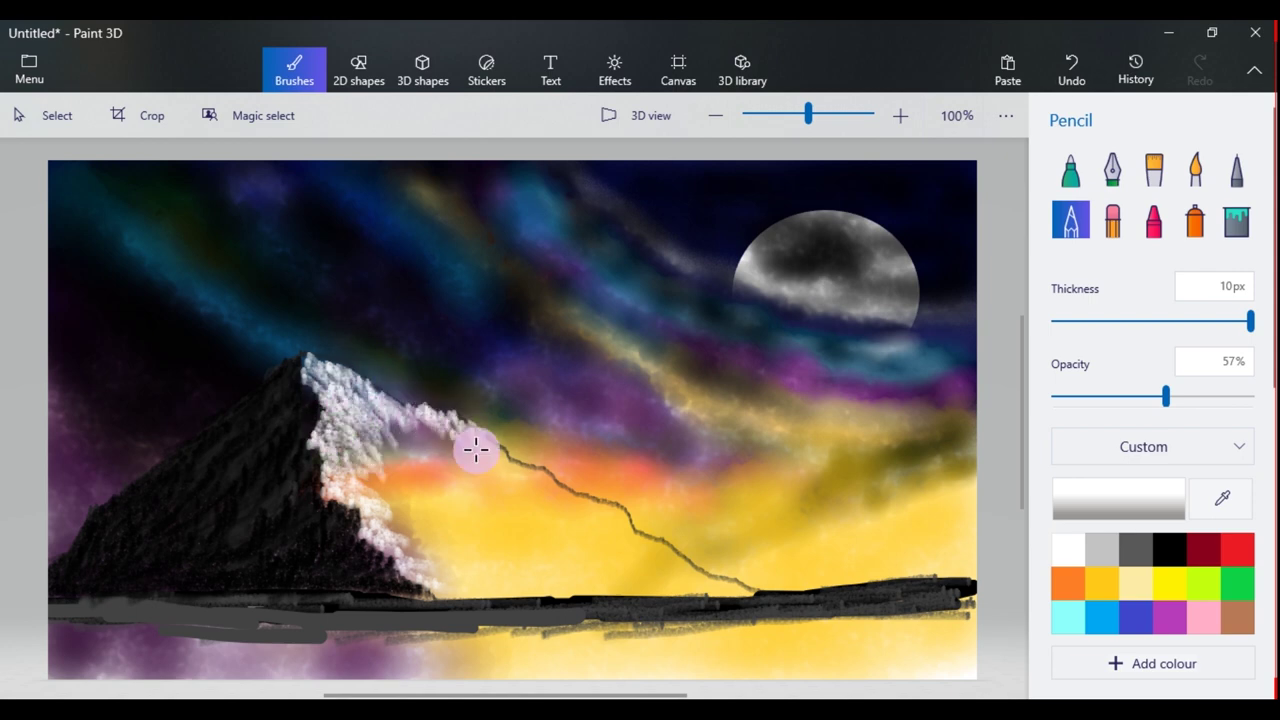
drag(422, 449, 382, 447)
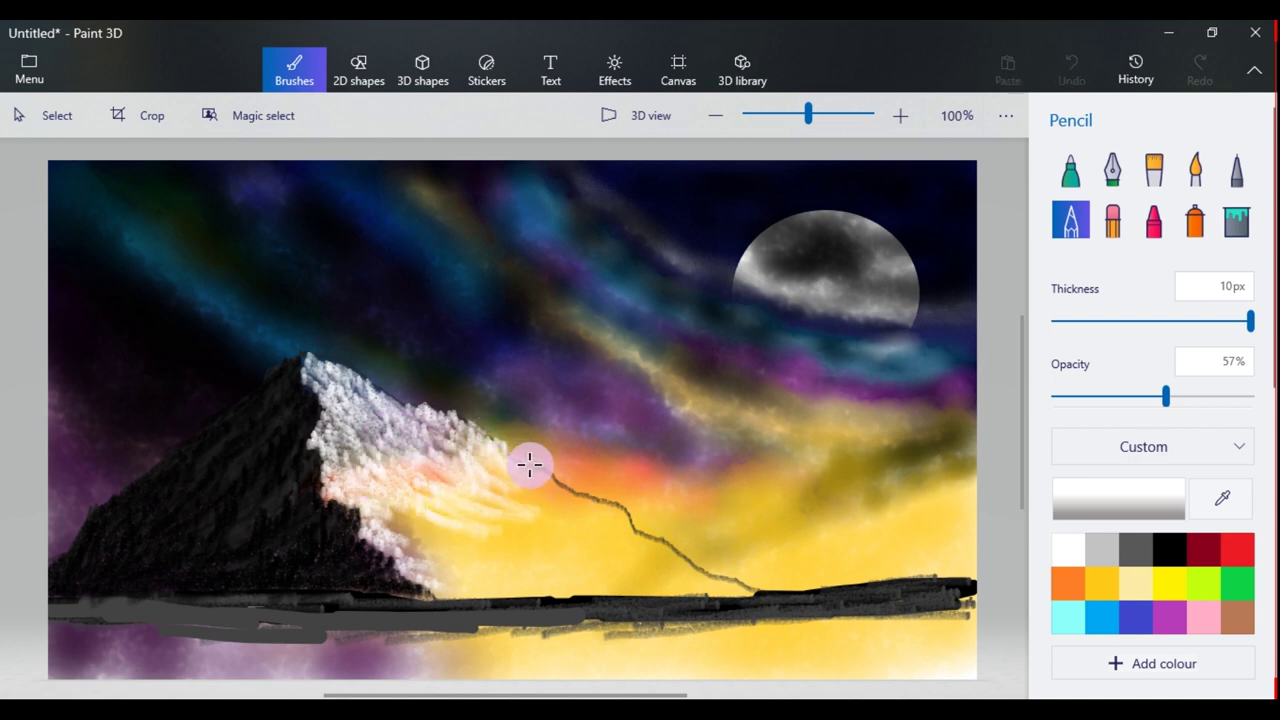
- Extend the white strokes over the right face's middle and down its slope towards the ground
drag(446, 442, 404, 402)
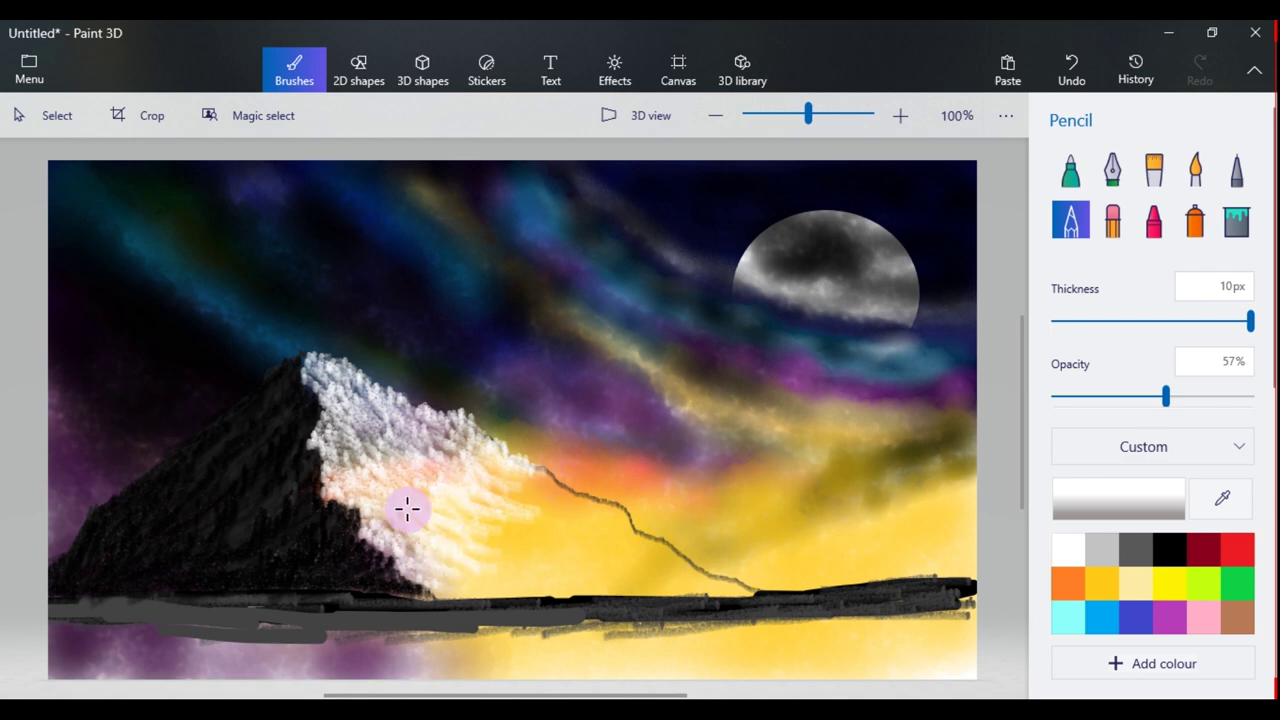
mouse_move(448, 566)
mouse_down()
mouse_move(504, 511)
mouse_move(602, 496)
mouse_up()
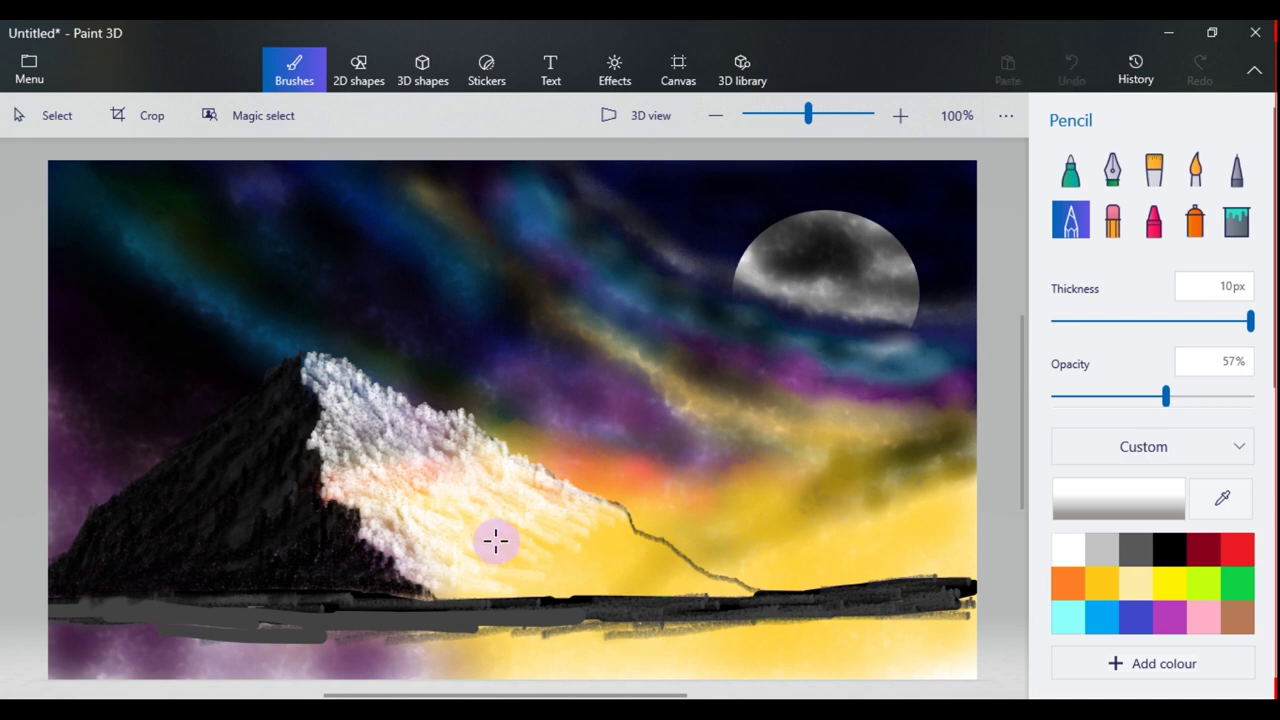
drag(488, 520, 512, 558)
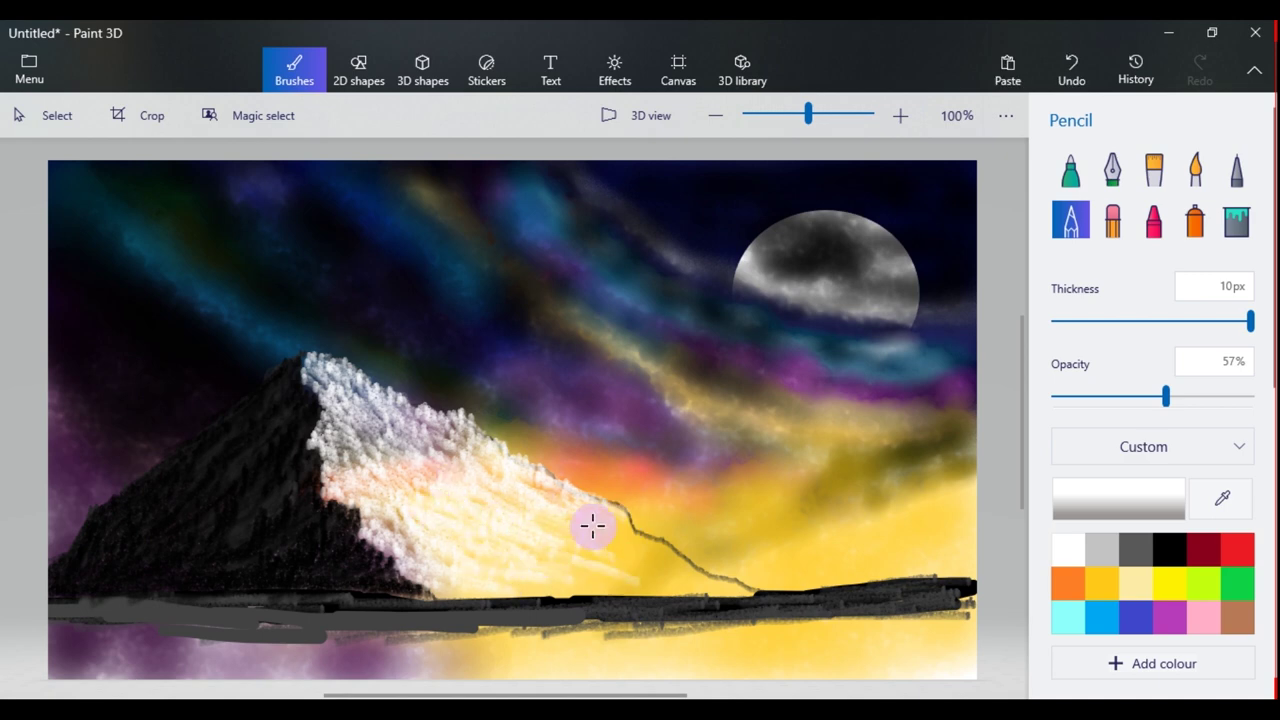
- Mix a mid grey and add faint shading strokes on the white face at 34% opacity
click(1088, 480)
click(449, 320)
click(537, 557)
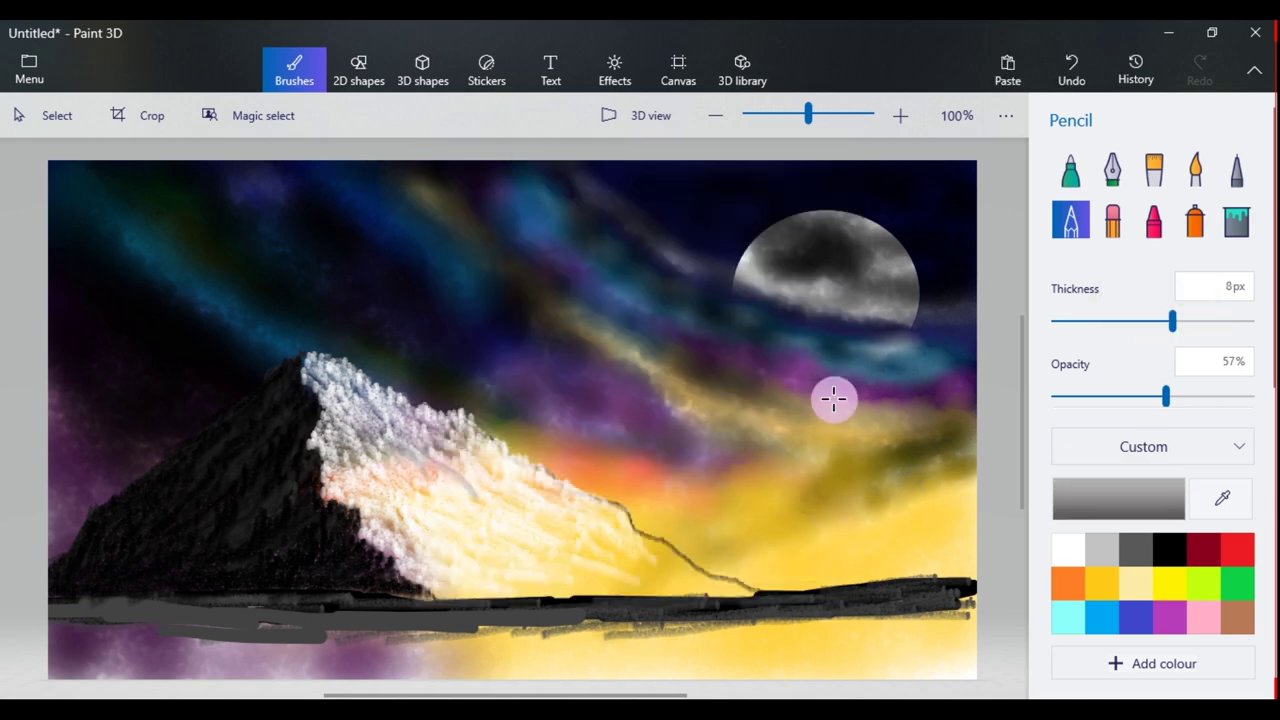
drag(1167, 396, 1119, 396)
click(513, 514)
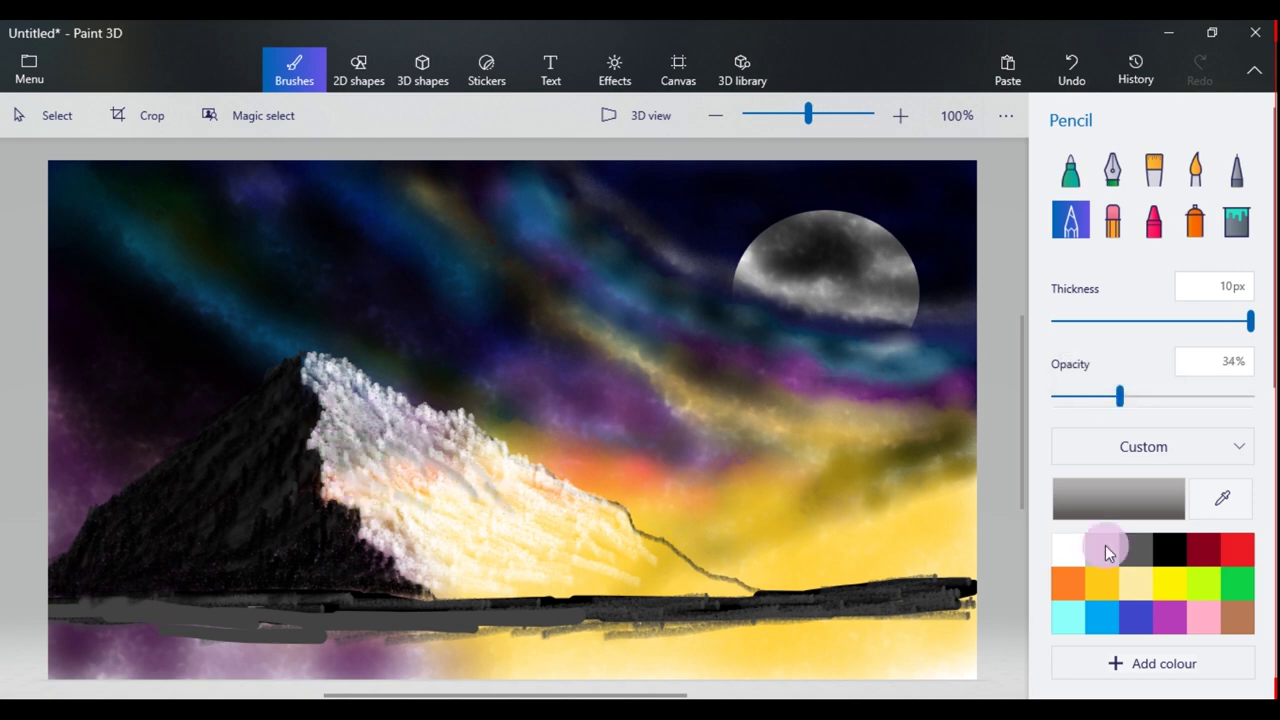
- Mix a dark brown and shade the upper half of the right face with slanted strokes at 10 px and 34% opacity
click(1118, 498)
drag(608, 277, 600, 337)
click(535, 557)
mouse_move(356, 420)
mouse_down()
mouse_move(336, 392)
mouse_move(386, 417)
mouse_move(386, 386)
mouse_move(326, 430)
mouse_up()
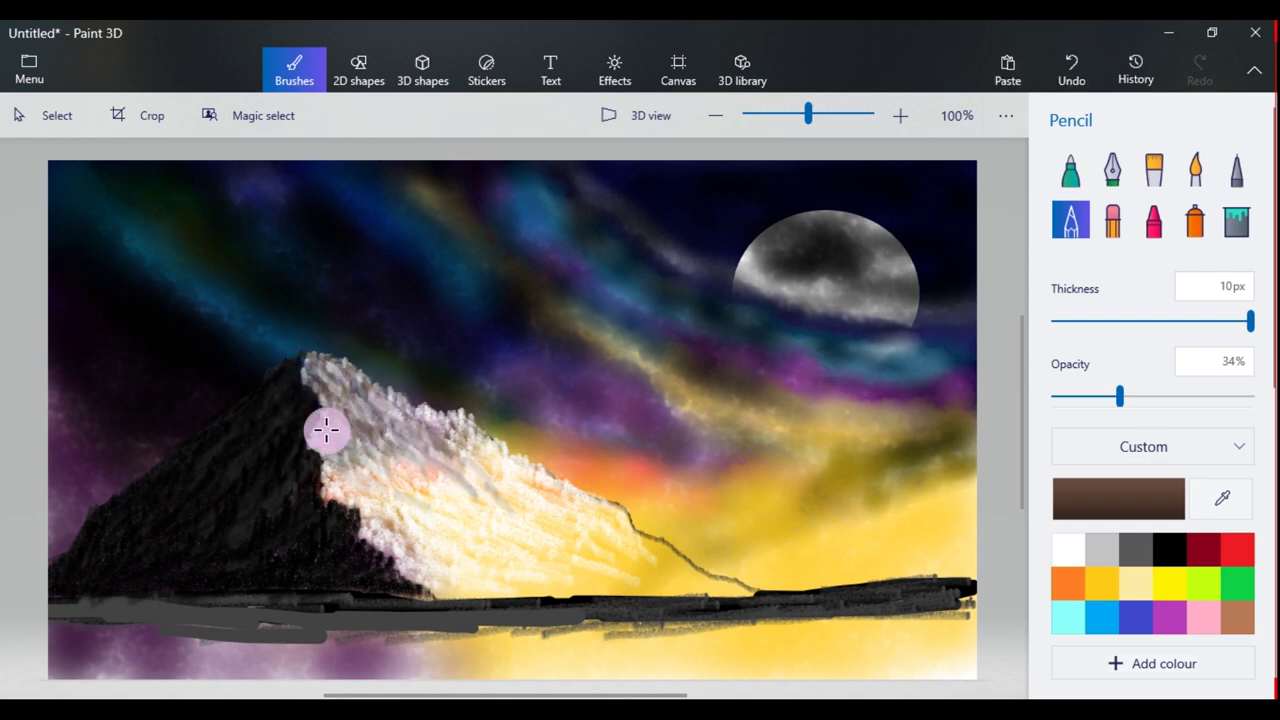
mouse_move(331, 491)
mouse_down()
mouse_move(397, 411)
mouse_move(343, 389)
mouse_move(409, 514)
mouse_move(383, 498)
mouse_move(400, 451)
mouse_move(485, 465)
mouse_up()
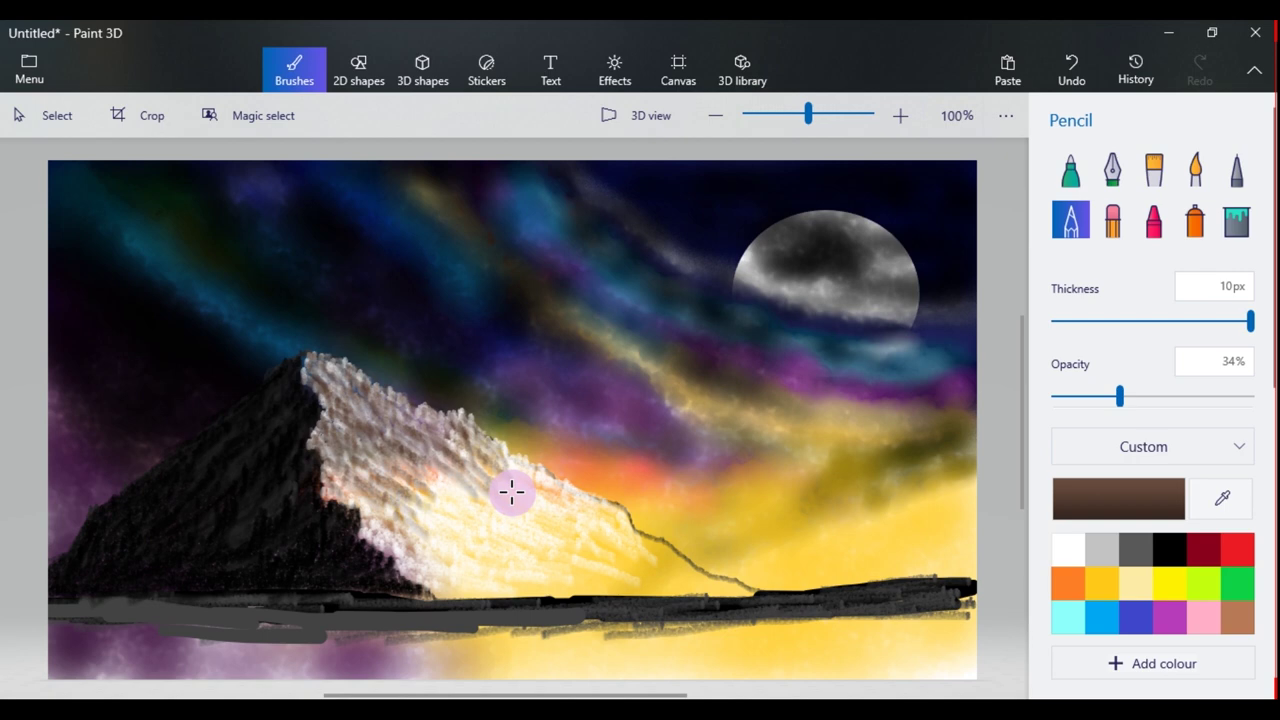
- Mix a darker, greyer brown and deepen the right face's shading just below the peak
click(1119, 499)
drag(603, 391, 575, 402)
click(538, 558)
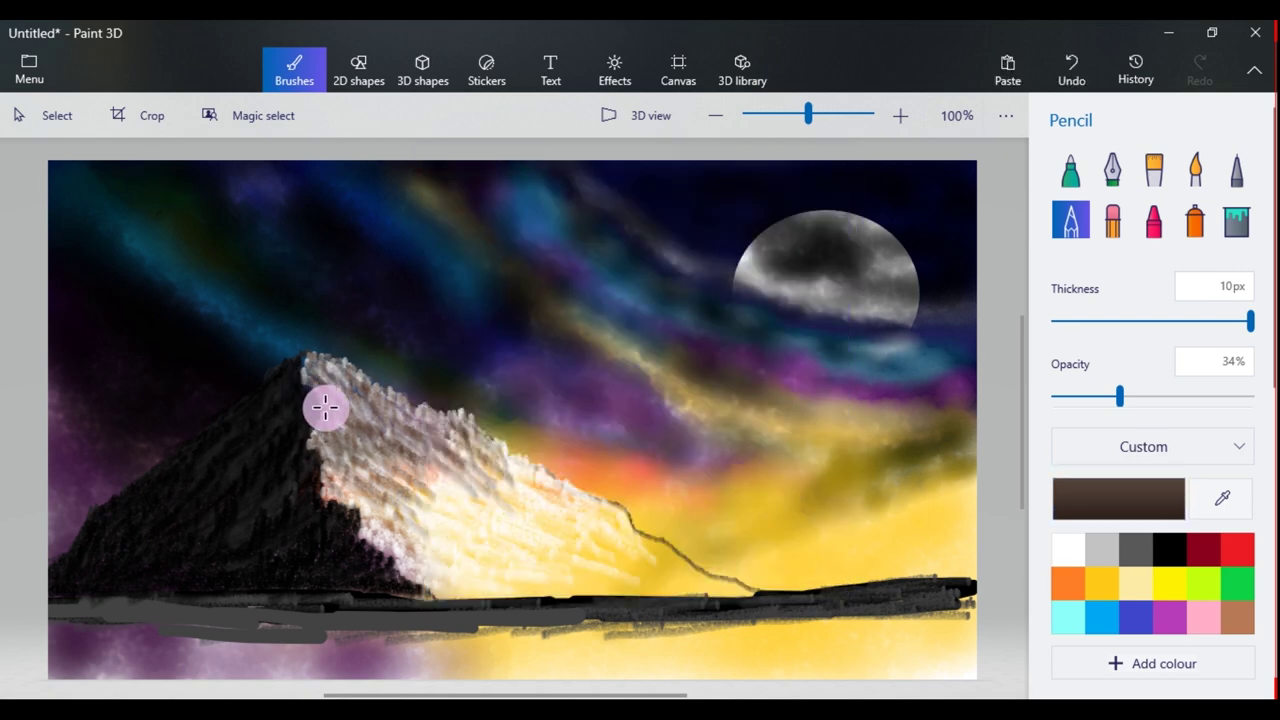
mouse_move(327, 407)
mouse_down()
mouse_move(351, 377)
mouse_move(431, 454)
mouse_move(443, 509)
mouse_move(423, 491)
mouse_move(500, 572)
mouse_move(503, 474)
mouse_move(483, 543)
mouse_move(460, 494)
mouse_move(358, 467)
mouse_up()
- Mix a warmer brown and cover the right face's middle and lower slope down to the ground at 58% opacity
drag(1119, 396, 1167, 396)
click(1062, 513)
click(594, 340)
click(508, 551)
click(1195, 170)
click(1146, 398)
drag(1143, 398, 1139, 397)
mouse_move(362, 458)
mouse_down()
mouse_move(434, 557)
mouse_move(549, 529)
mouse_move(624, 576)
mouse_up()
drag(445, 468, 534, 560)
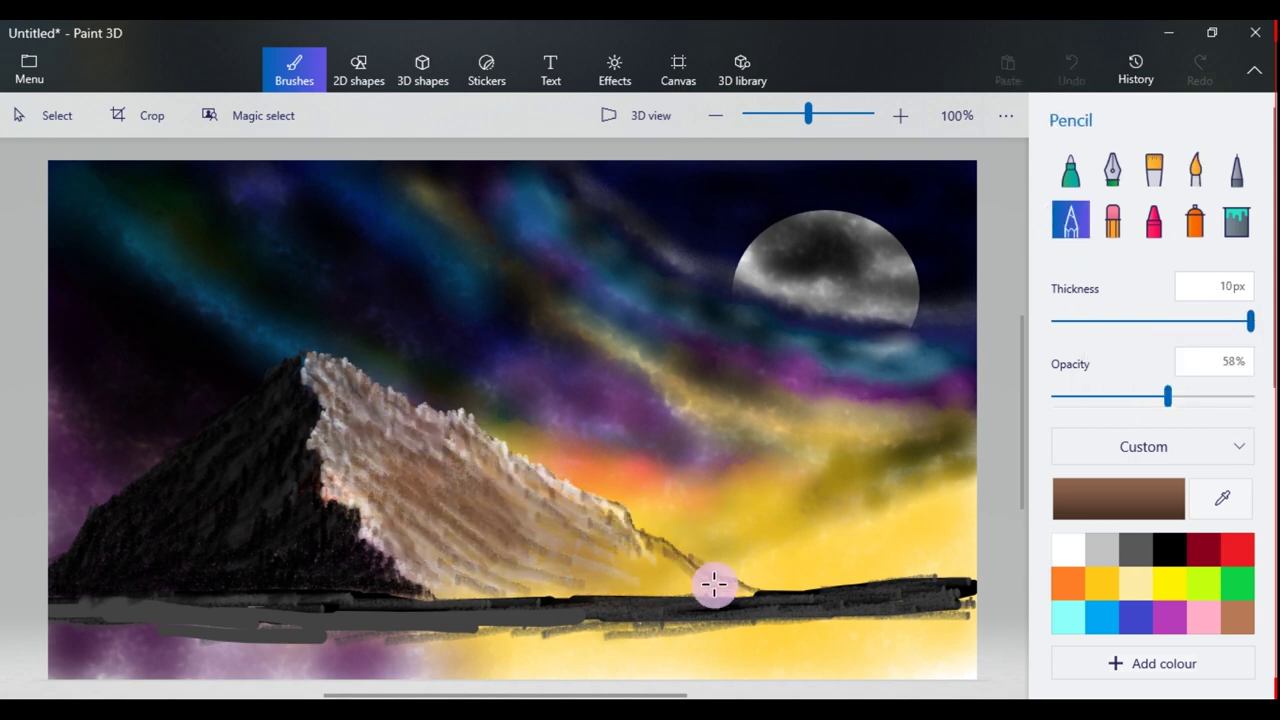
mouse_move(714, 586)
mouse_down()
mouse_move(583, 560)
mouse_move(615, 589)
mouse_move(560, 549)
mouse_move(537, 591)
mouse_up()
mouse_move(554, 534)
mouse_down()
mouse_move(597, 523)
mouse_move(520, 537)
mouse_move(505, 595)
mouse_move(423, 511)
mouse_move(428, 556)
mouse_up()
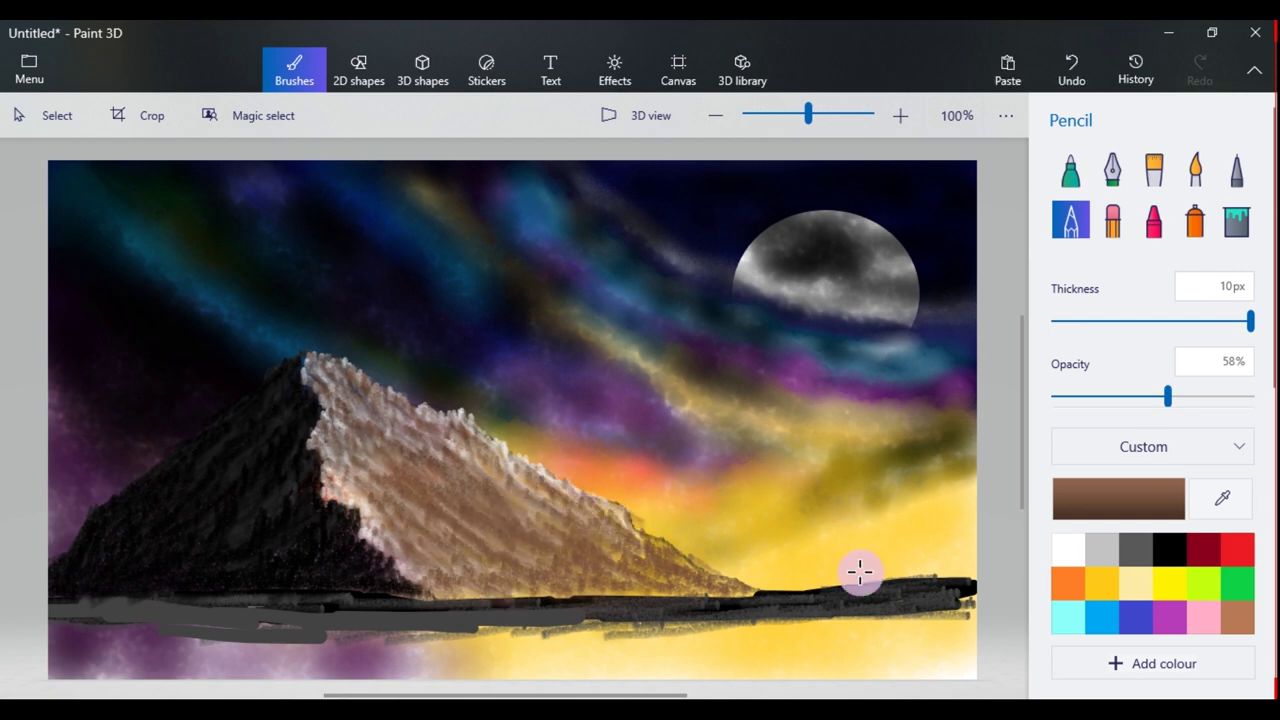
- Mix a darker shade and darken the base of the right face along the ground strip
click(1118, 499)
click(605, 415)
click(590, 558)
mouse_move(694, 574)
mouse_down()
mouse_move(651, 589)
mouse_move(537, 581)
mouse_up()
mouse_move(452, 588)
mouse_down()
mouse_move(523, 543)
mouse_move(626, 554)
mouse_move(666, 580)
mouse_move(556, 595)
mouse_move(714, 583)
mouse_move(606, 554)
mouse_move(482, 581)
mouse_up()
- Blend the dark base shading upward into the brown slope at 24% opacity
drag(1168, 396, 1100, 396)
mouse_move(484, 561)
mouse_down()
mouse_move(586, 566)
mouse_move(595, 535)
mouse_up()
drag(632, 560, 626, 563)
mouse_move(477, 588)
mouse_down()
mouse_move(550, 592)
mouse_move(438, 595)
mouse_up()
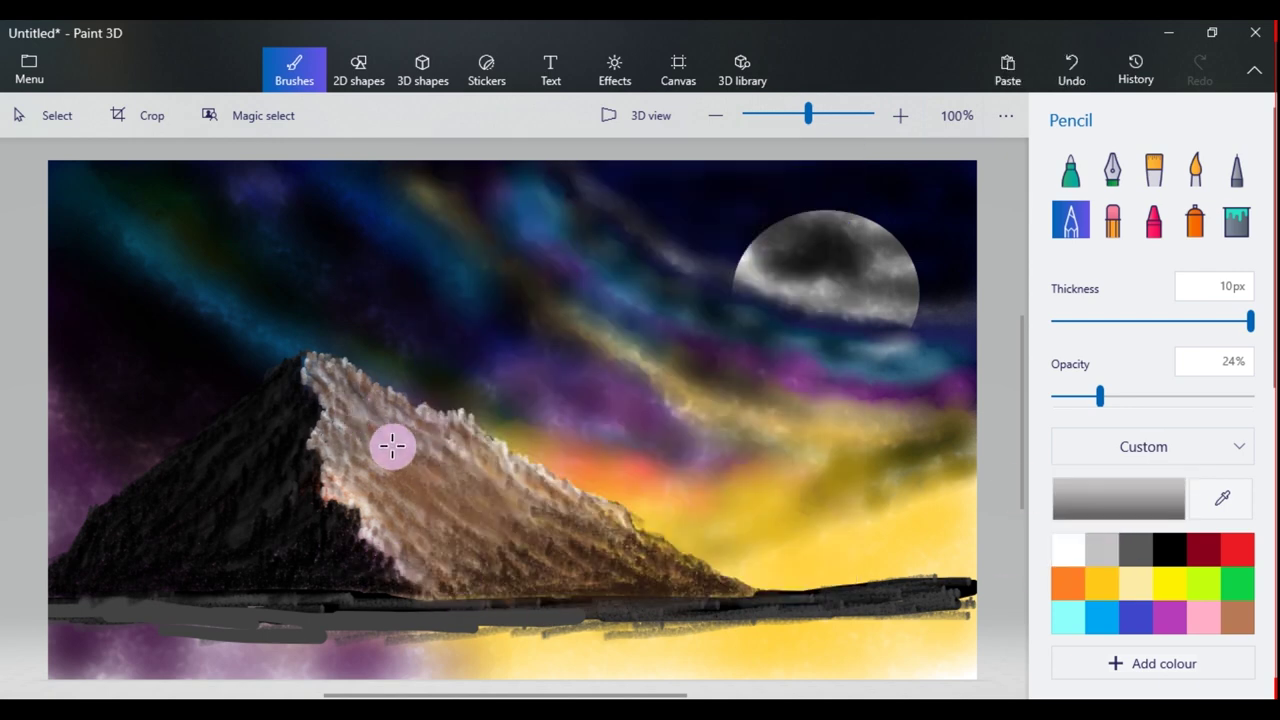
- Add soft light grey highlights to the right face, mainly on its upper slope below the peak
mouse_move(602, 526)
mouse_down()
mouse_move(555, 566)
mouse_move(556, 588)
mouse_up()
drag(363, 375, 494, 470)
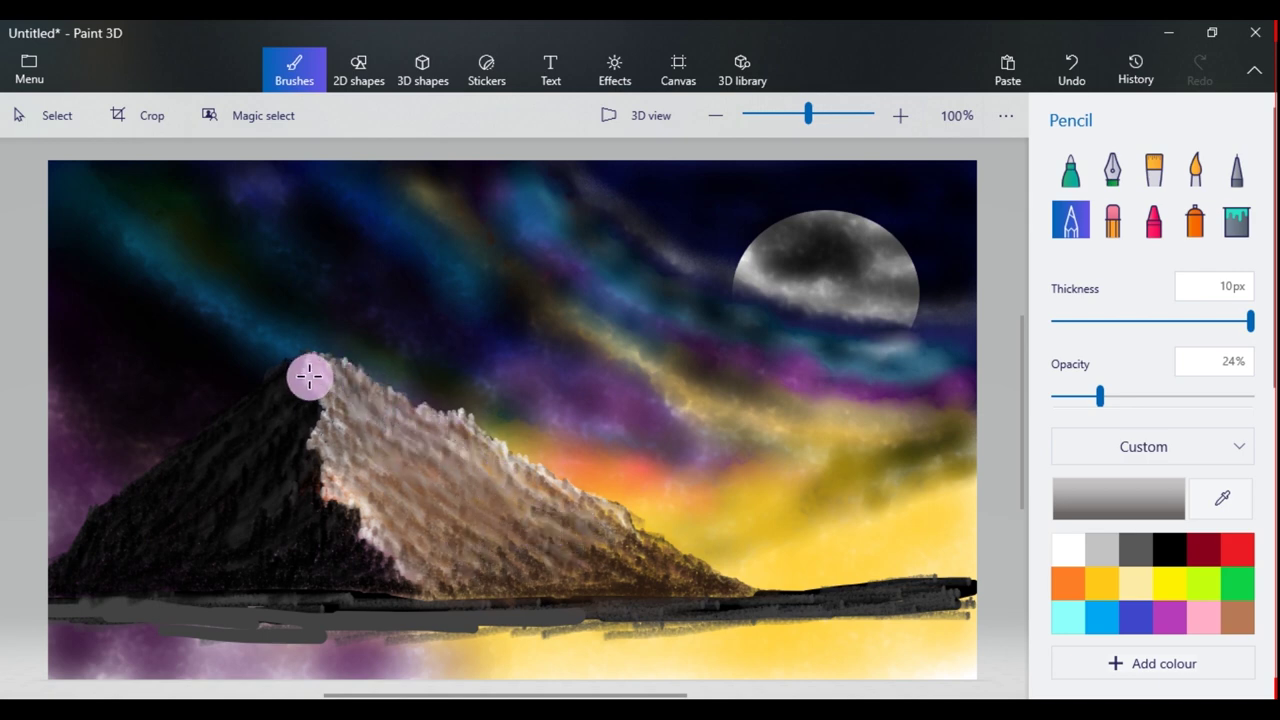
mouse_move(358, 388)
mouse_down()
mouse_move(357, 423)
mouse_move(398, 449)
mouse_move(379, 523)
mouse_move(451, 519)
mouse_move(534, 483)
mouse_move(478, 495)
mouse_up()
- Sample a blue from the sky and tint the mountain's right face with it
click(1222, 497)
click(481, 200)
mouse_move(323, 371)
mouse_down()
mouse_move(321, 415)
mouse_move(329, 487)
mouse_move(345, 434)
mouse_move(453, 515)
mouse_move(442, 595)
mouse_move(541, 569)
mouse_move(489, 451)
mouse_move(411, 443)
mouse_move(369, 384)
mouse_move(383, 413)
mouse_up()
- Mix a near-black from black and darken the jagged ridge between the mountain's two faces
click(1170, 549)
click(1118, 498)
mouse_move(444, 452)
mouse_down()
mouse_move(476, 469)
mouse_move(495, 511)
mouse_move(546, 510)
mouse_move(443, 466)
mouse_move(485, 523)
mouse_move(538, 546)
mouse_move(421, 486)
mouse_move(483, 526)
mouse_move(607, 521)
mouse_move(452, 488)
mouse_move(413, 417)
mouse_move(368, 437)
mouse_move(453, 520)
mouse_move(342, 441)
mouse_move(392, 431)
mouse_move(391, 478)
mouse_move(372, 448)
mouse_move(397, 466)
mouse_move(462, 574)
mouse_up()
click(514, 557)
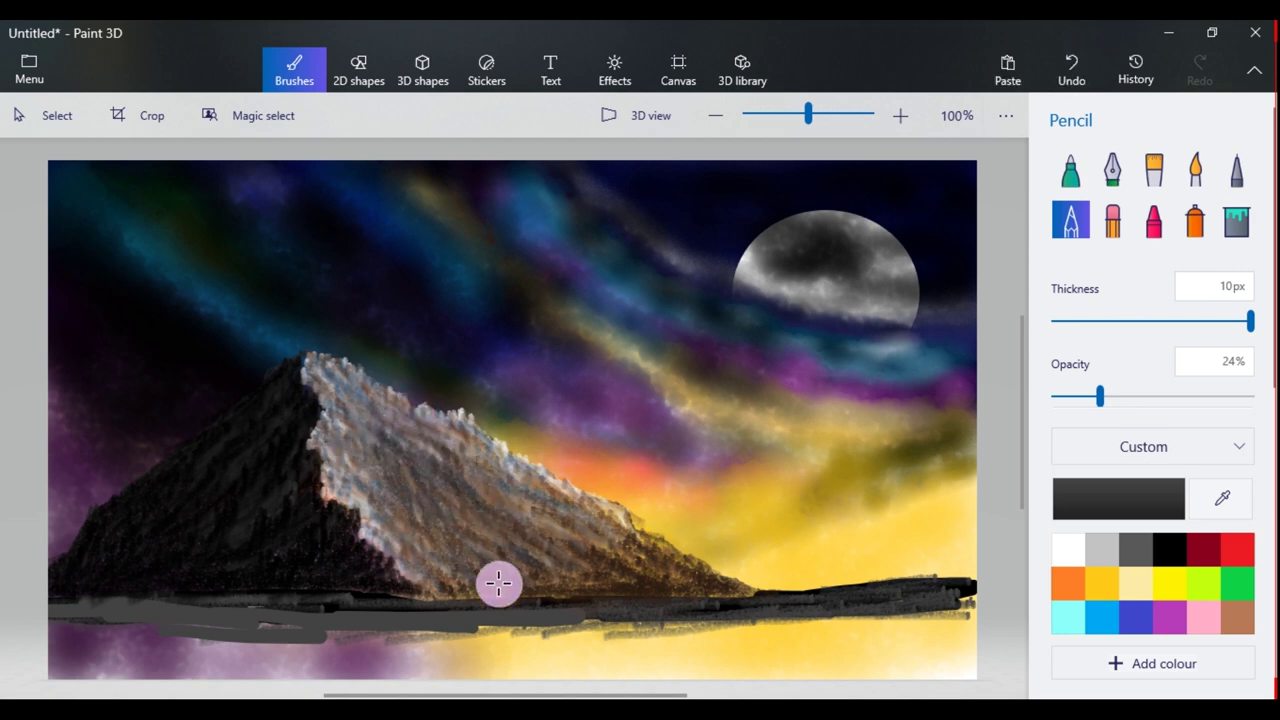
mouse_move(304, 508)
mouse_down()
mouse_move(358, 420)
mouse_move(347, 394)
mouse_move(384, 511)
mouse_move(334, 446)
mouse_move(326, 366)
mouse_move(459, 452)
mouse_move(368, 533)
mouse_up()
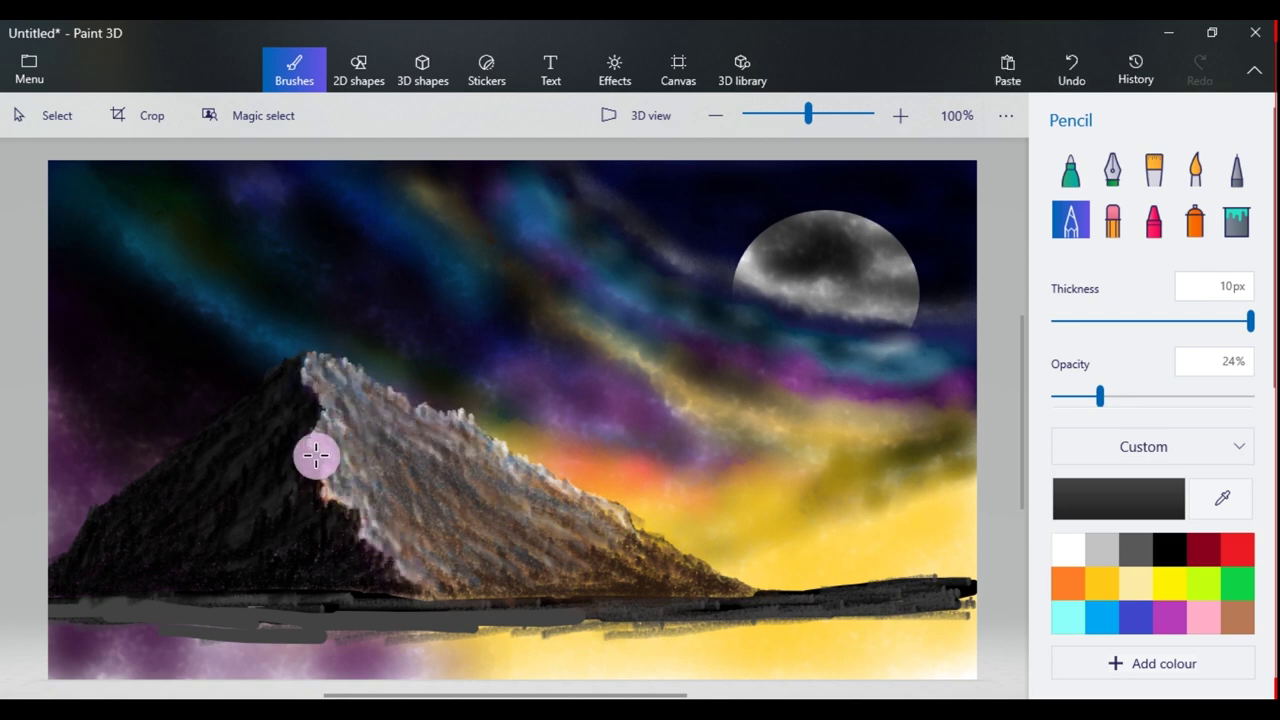
- Sample a purple from the sky and tint the mountain's right face with it
mouse_move(358, 437)
mouse_down()
mouse_move(352, 377)
mouse_move(350, 418)
mouse_move(331, 438)
mouse_move(335, 479)
mouse_move(423, 554)
mouse_up()
click(1222, 497)
click(808, 374)
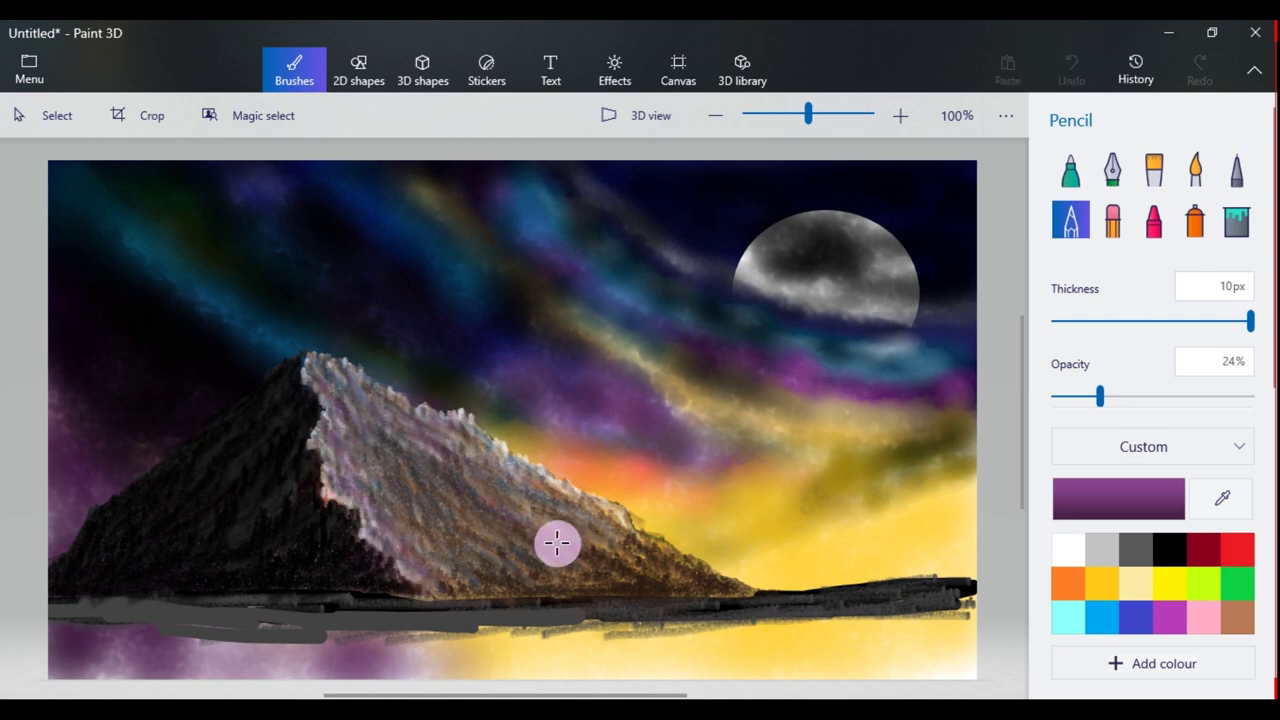
- Mix a dark golden brown from the amber swatch and texture the mountain's right face with it down to the base
click(1098, 580)
click(1118, 499)
drag(690, 220, 709, 409)
click(508, 556)
mouse_move(387, 430)
mouse_down()
mouse_move(439, 511)
mouse_move(371, 500)
mouse_move(629, 554)
mouse_move(619, 543)
mouse_move(704, 581)
mouse_up()
- Sketch a second mountain at the canvas's right edge in near-black, outlining its slopes and jagged central ridge, with opacity raised to 45%
click(1169, 549)
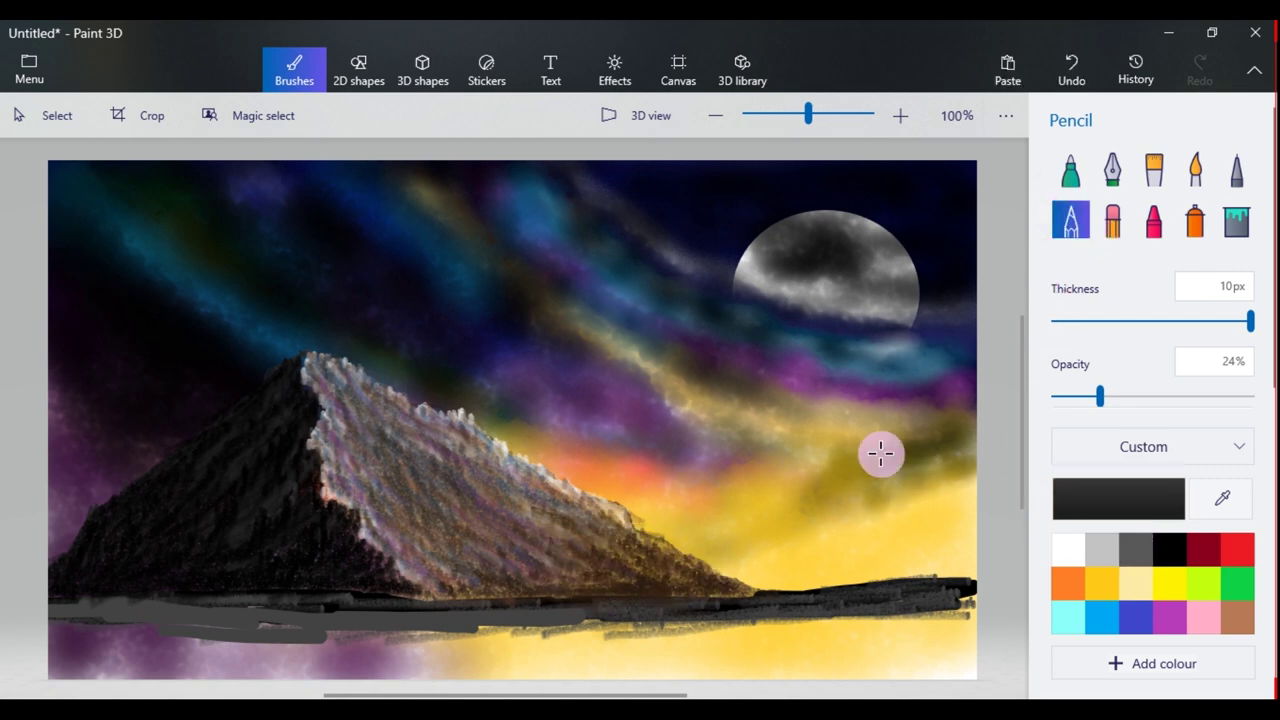
mouse_move(613, 499)
mouse_down()
mouse_move(811, 364)
mouse_move(973, 448)
mouse_up()
drag(1172, 398, 1250, 397)
mouse_move(815, 358)
mouse_down()
mouse_move(826, 400)
mouse_move(932, 563)
mouse_up()
mouse_move(812, 360)
mouse_down()
mouse_move(871, 386)
mouse_move(820, 366)
mouse_move(846, 397)
mouse_move(915, 425)
mouse_move(920, 437)
mouse_move(831, 403)
mouse_move(894, 431)
mouse_move(889, 416)
mouse_move(964, 538)
mouse_up()
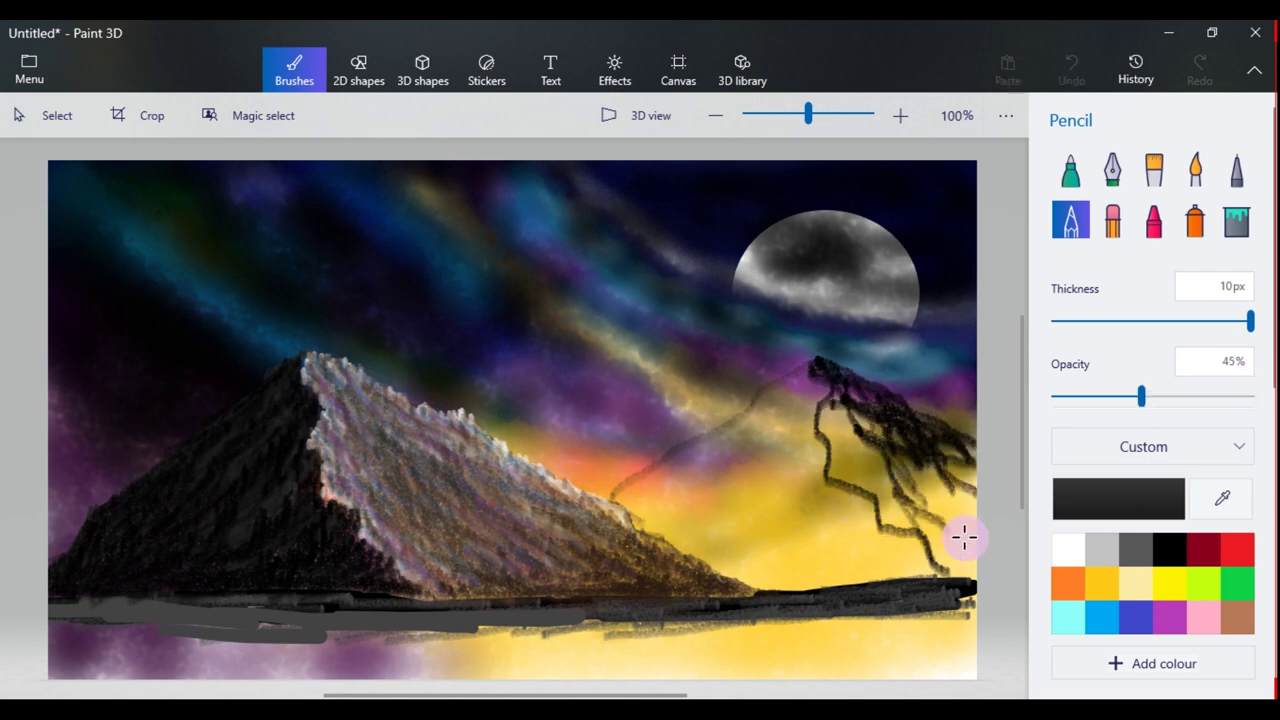
- Fill the second mountain's shadowed right face with near-black pencil texture up to its jagged ridge
mouse_move(921, 482)
mouse_down()
mouse_move(896, 441)
mouse_move(952, 457)
mouse_move(831, 420)
mouse_move(884, 414)
mouse_move(854, 428)
mouse_move(900, 493)
mouse_move(855, 438)
mouse_move(874, 433)
mouse_move(932, 560)
mouse_up()
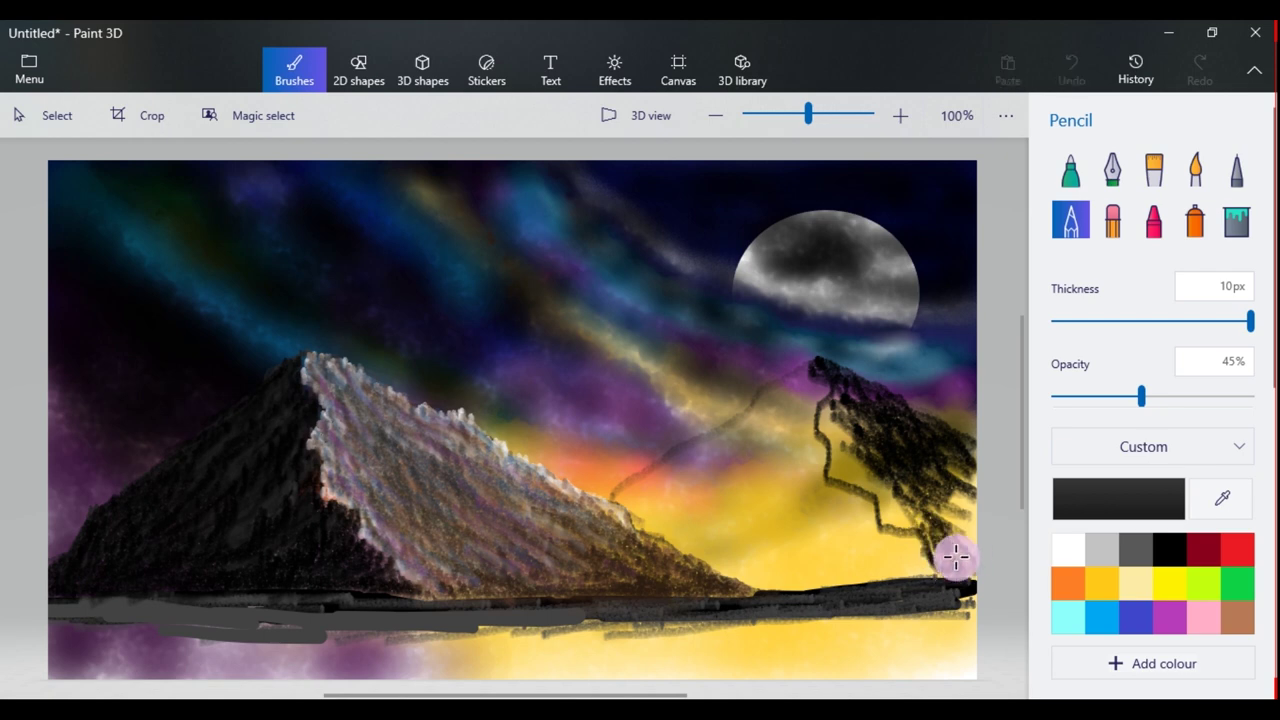
drag(940, 486, 957, 508)
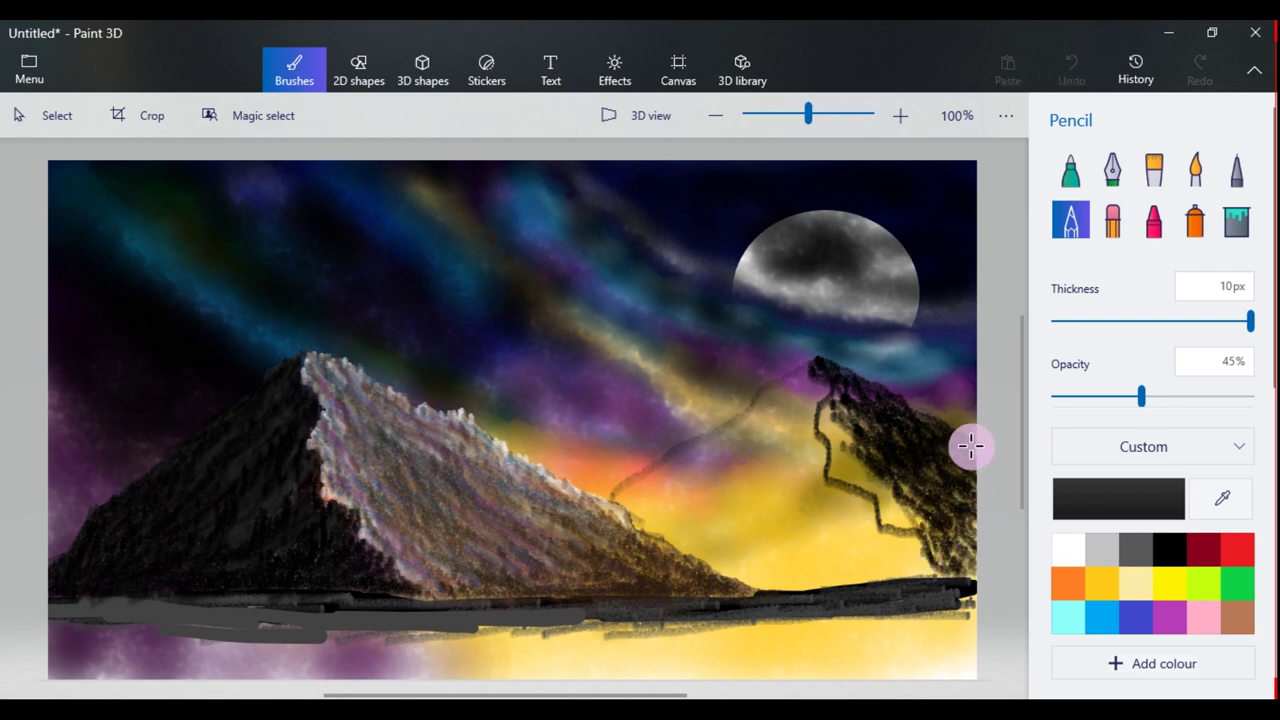
drag(945, 434, 892, 494)
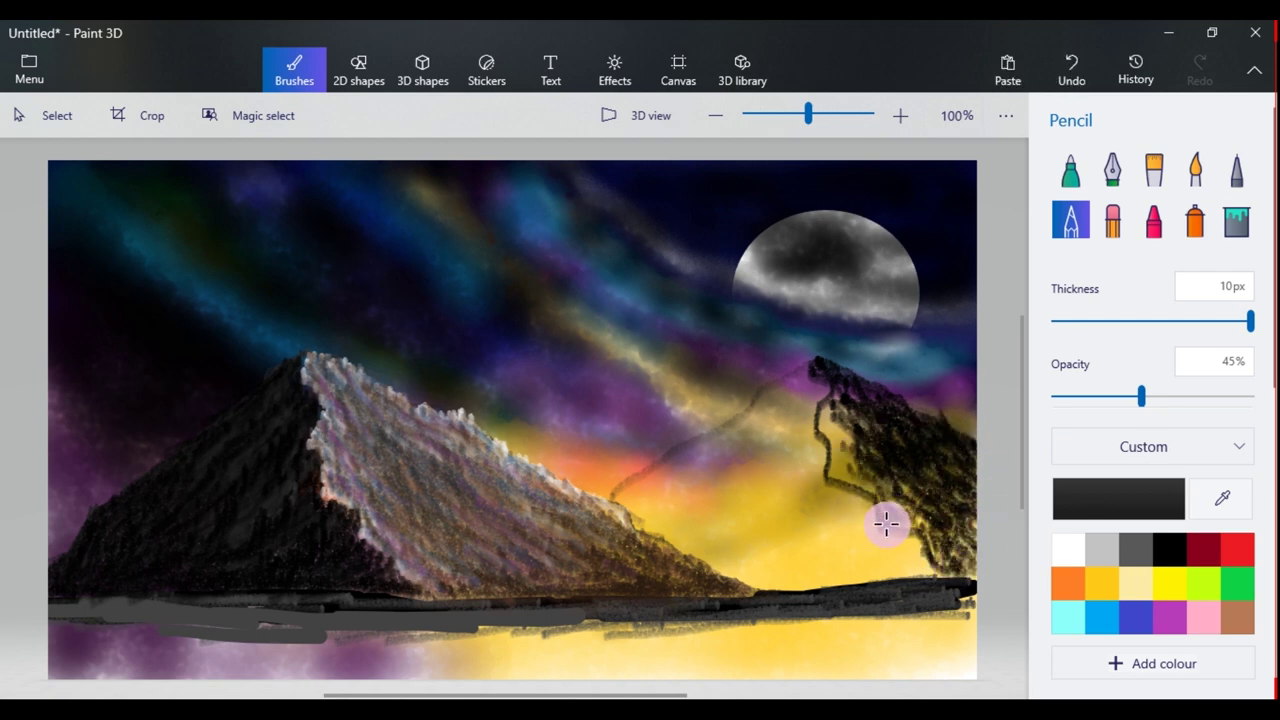
drag(928, 542, 930, 545)
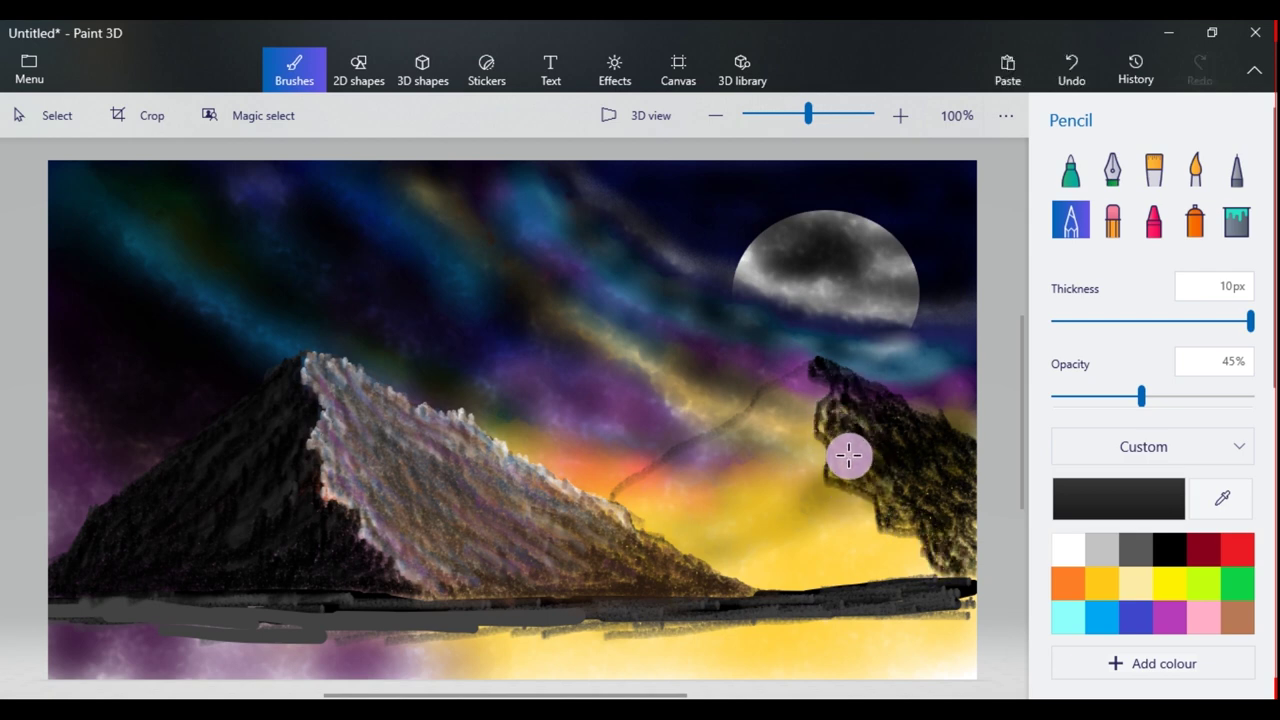
drag(855, 450, 851, 392)
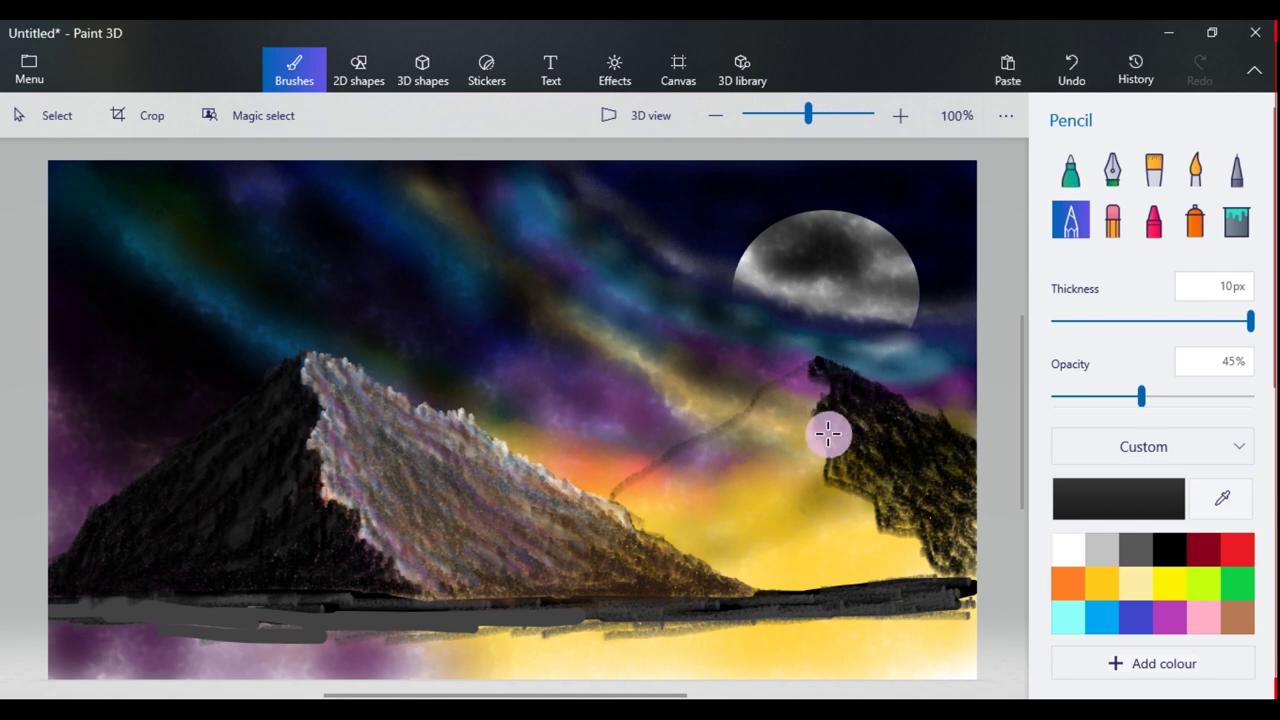
mouse_move(871, 451)
mouse_down()
mouse_move(965, 537)
mouse_move(924, 479)
mouse_move(893, 525)
mouse_move(922, 514)
mouse_up()
- Paint the second mountain's left slope with white along the crest and a mid grey just below it
click(1068, 549)
mouse_move(750, 427)
mouse_down()
mouse_move(797, 386)
mouse_move(612, 488)
mouse_up()
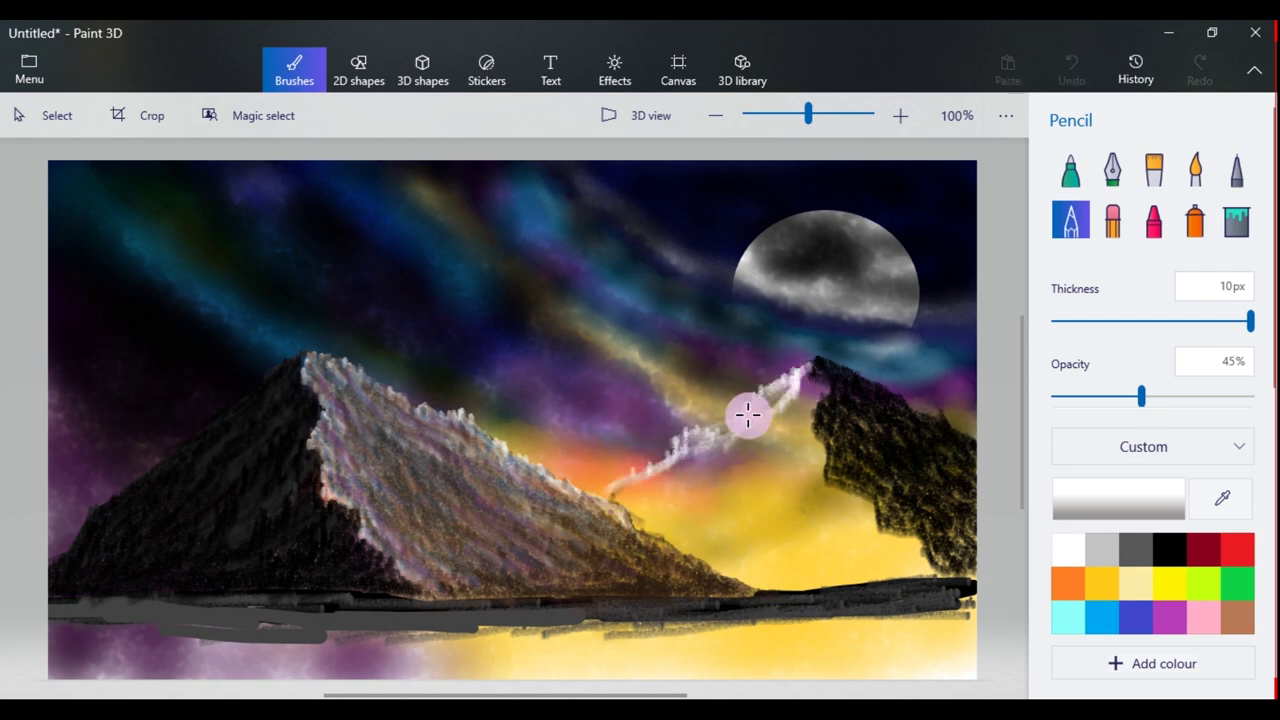
drag(757, 419, 795, 437)
click(1118, 498)
drag(443, 213, 447, 294)
click(537, 558)
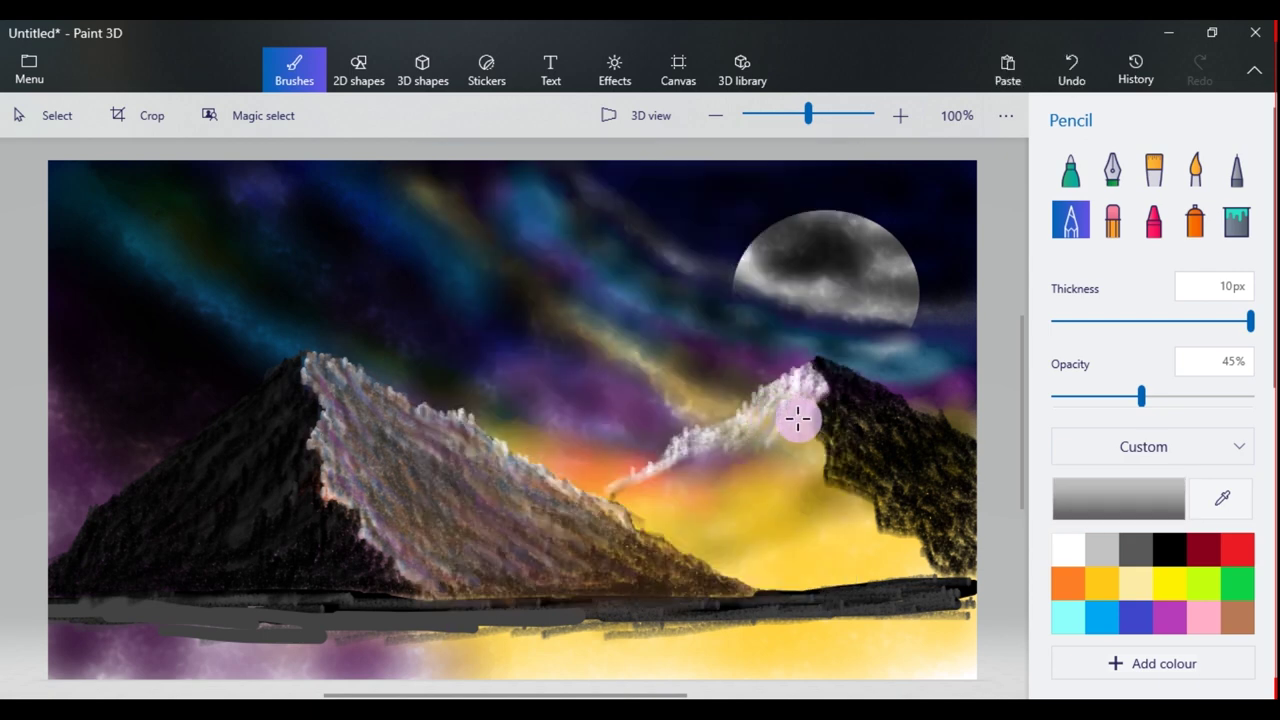
drag(762, 447, 690, 476)
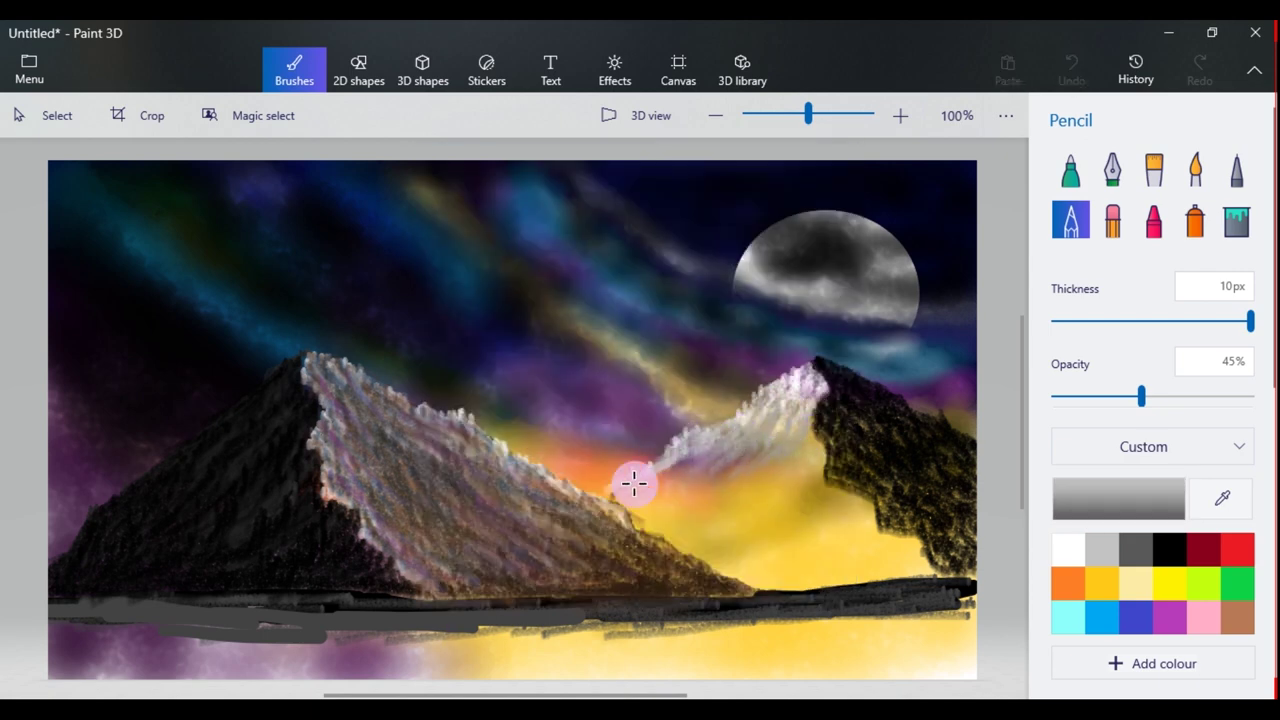
- Mix a darker grey and extend the second mountain's left face downward with textured strokes
click(1166, 491)
click(443, 363)
click(503, 551)
mouse_move(657, 480)
mouse_down()
mouse_move(746, 466)
mouse_move(741, 452)
mouse_move(691, 481)
mouse_move(749, 464)
mouse_move(760, 478)
mouse_move(724, 482)
mouse_move(819, 480)
mouse_move(770, 501)
mouse_move(748, 493)
mouse_move(788, 483)
mouse_move(812, 458)
mouse_move(779, 428)
mouse_move(794, 445)
mouse_move(746, 510)
mouse_move(788, 532)
mouse_move(805, 493)
mouse_move(834, 490)
mouse_move(811, 537)
mouse_move(836, 495)
mouse_move(733, 540)
mouse_move(794, 491)
mouse_move(754, 524)
mouse_move(749, 510)
mouse_move(686, 510)
mouse_move(686, 478)
mouse_move(612, 495)
mouse_move(714, 482)
mouse_move(667, 517)
mouse_move(756, 498)
mouse_move(768, 480)
mouse_move(748, 476)
mouse_move(784, 452)
mouse_up()
mouse_move(764, 502)
mouse_down()
mouse_move(698, 477)
mouse_move(724, 483)
mouse_move(800, 454)
mouse_up()
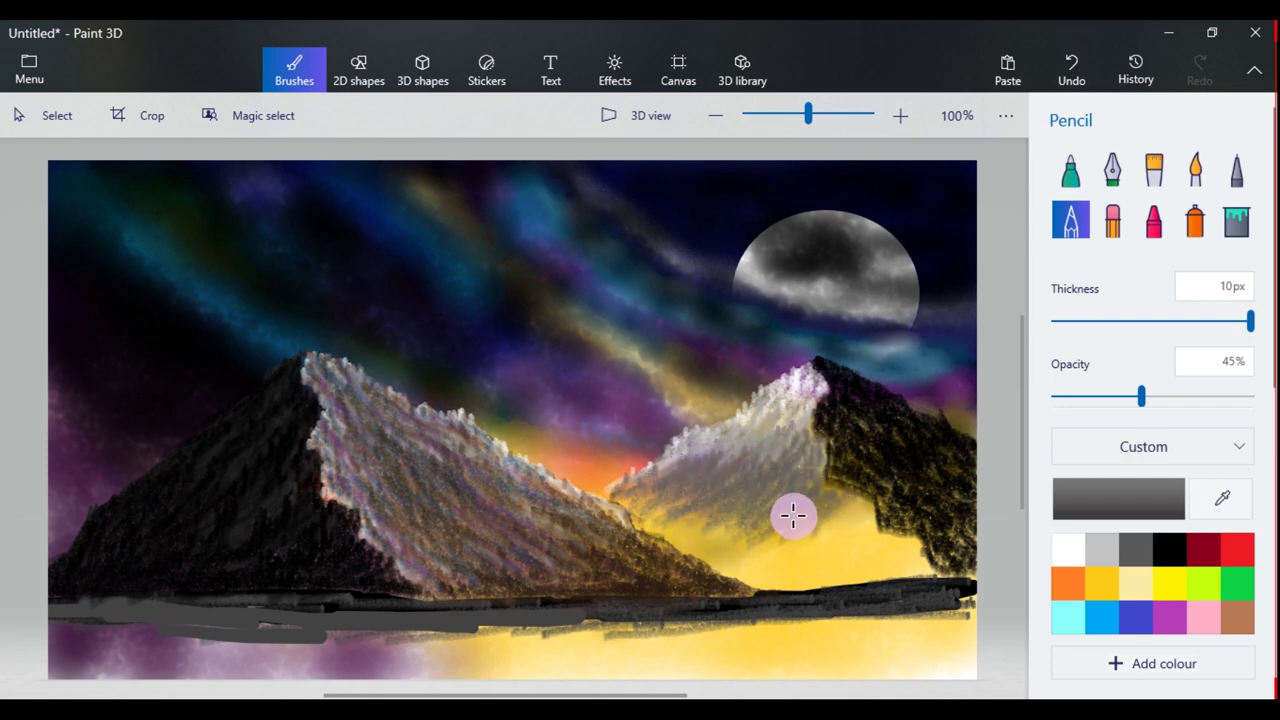
drag(824, 489, 764, 538)
- Mix a dark grey and shade the lower part of the second mountain's left face beside the ridge
click(1118, 499)
drag(452, 375, 366, 400)
click(510, 556)
mouse_move(812, 488)
mouse_down()
mouse_move(655, 499)
mouse_move(751, 511)
mouse_move(807, 537)
mouse_move(734, 514)
mouse_move(694, 540)
mouse_move(760, 551)
mouse_move(837, 507)
mouse_up()
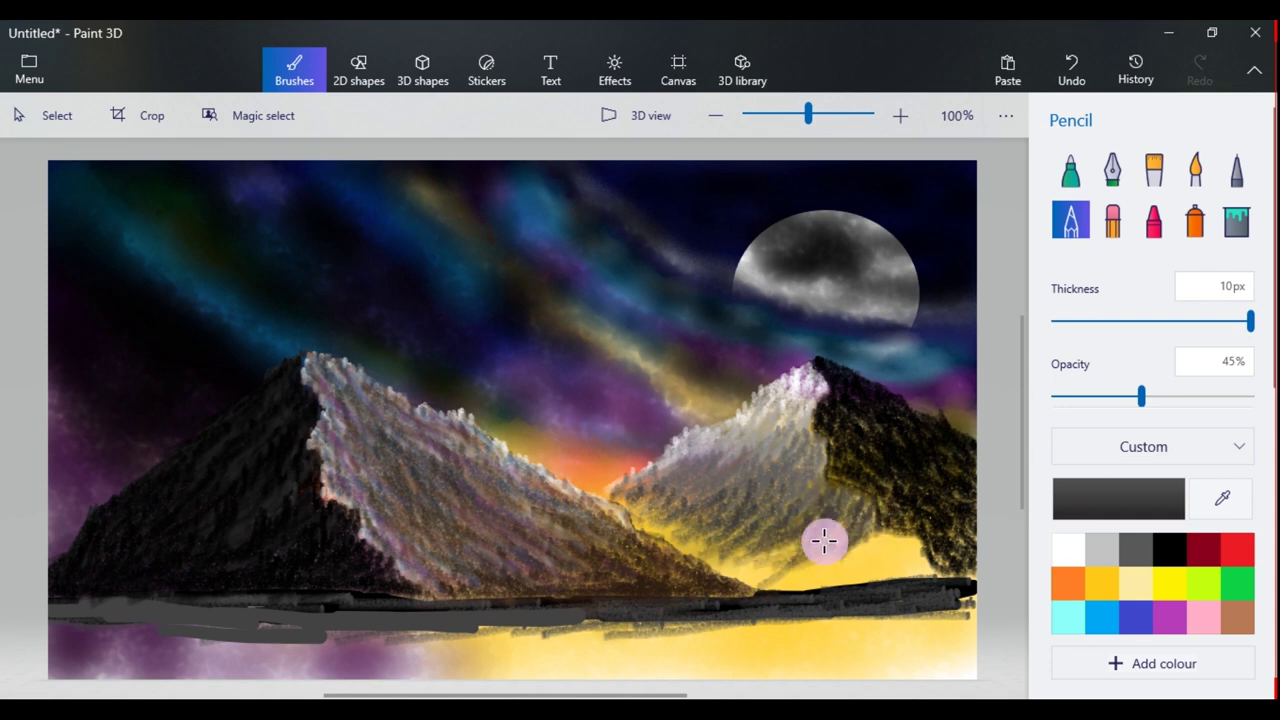
drag(848, 513, 852, 518)
- Mix an even darker grey and texture the base of the second mountain's left face down to the ground
click(1060, 510)
click(700, 554)
mouse_move(735, 534)
mouse_down()
mouse_move(635, 501)
mouse_move(738, 550)
mouse_up()
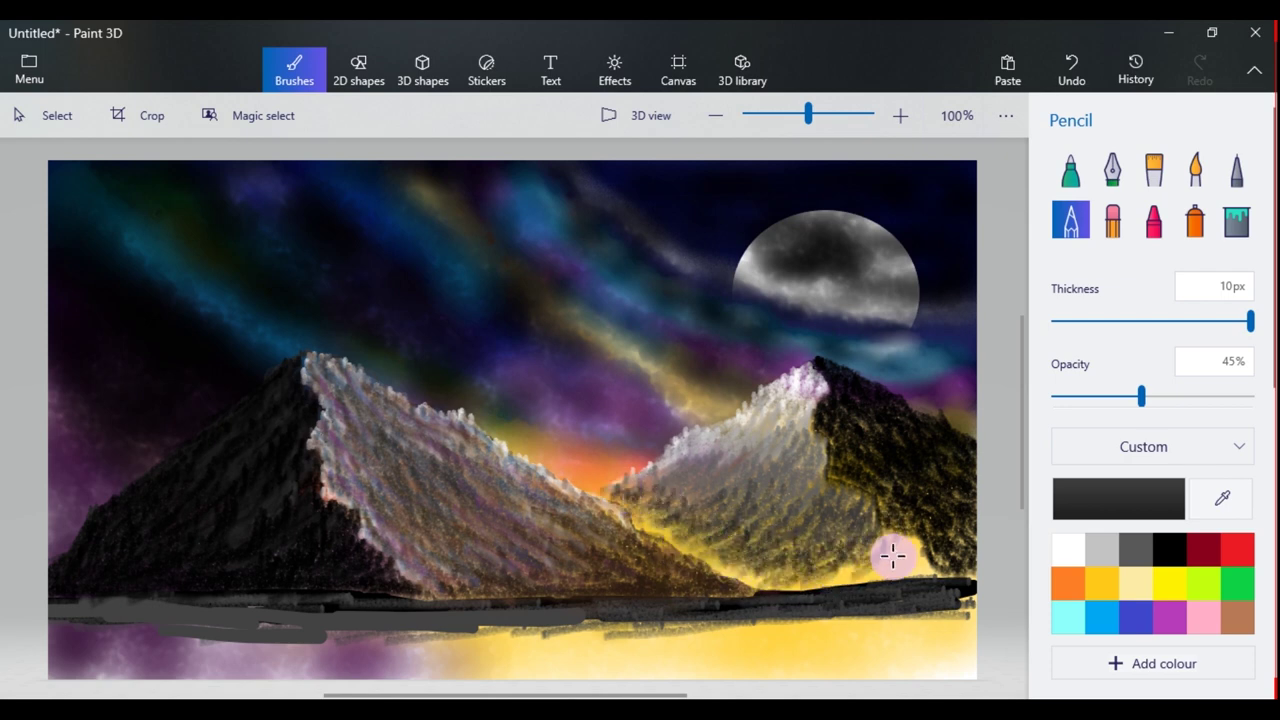
mouse_move(897, 554)
mouse_down()
mouse_move(846, 574)
mouse_move(895, 540)
mouse_move(841, 581)
mouse_up()
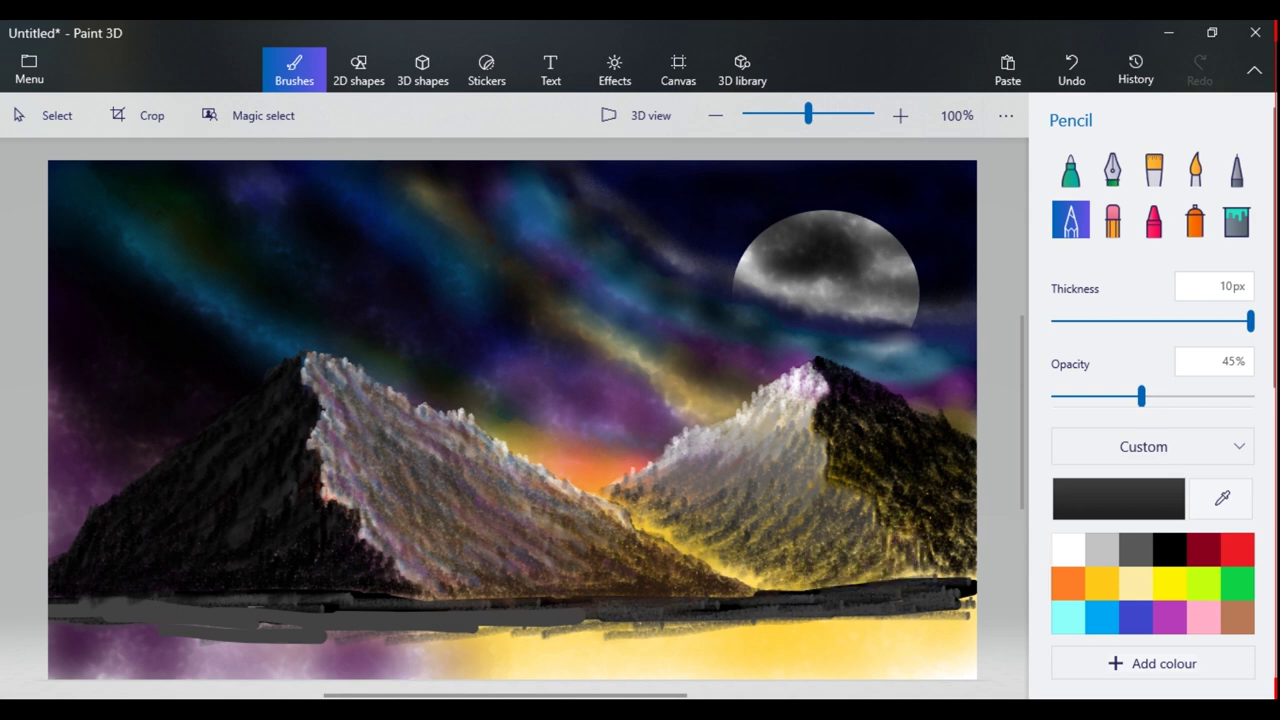
- Add white and then mid grey highlights below the peak on the second mountain's dark right face
click(1068, 549)
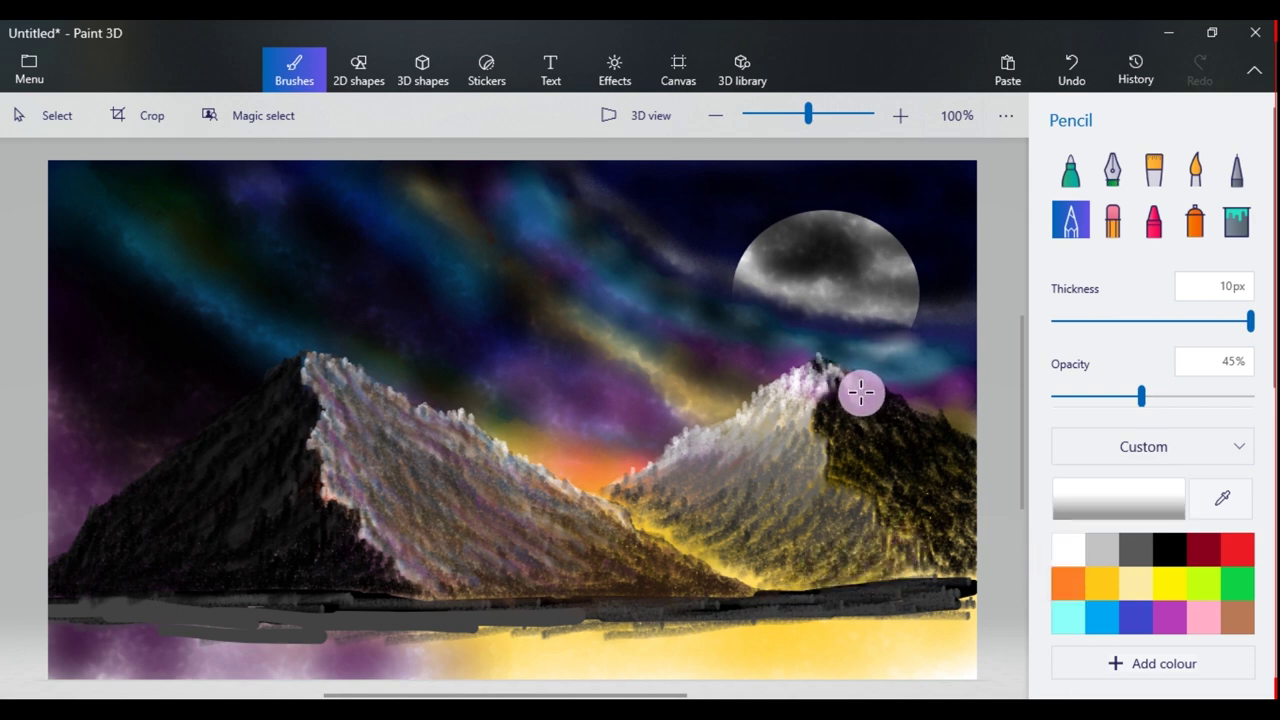
mouse_move(848, 428)
mouse_down()
mouse_move(889, 394)
mouse_move(900, 414)
mouse_up()
click(1102, 549)
click(1118, 499)
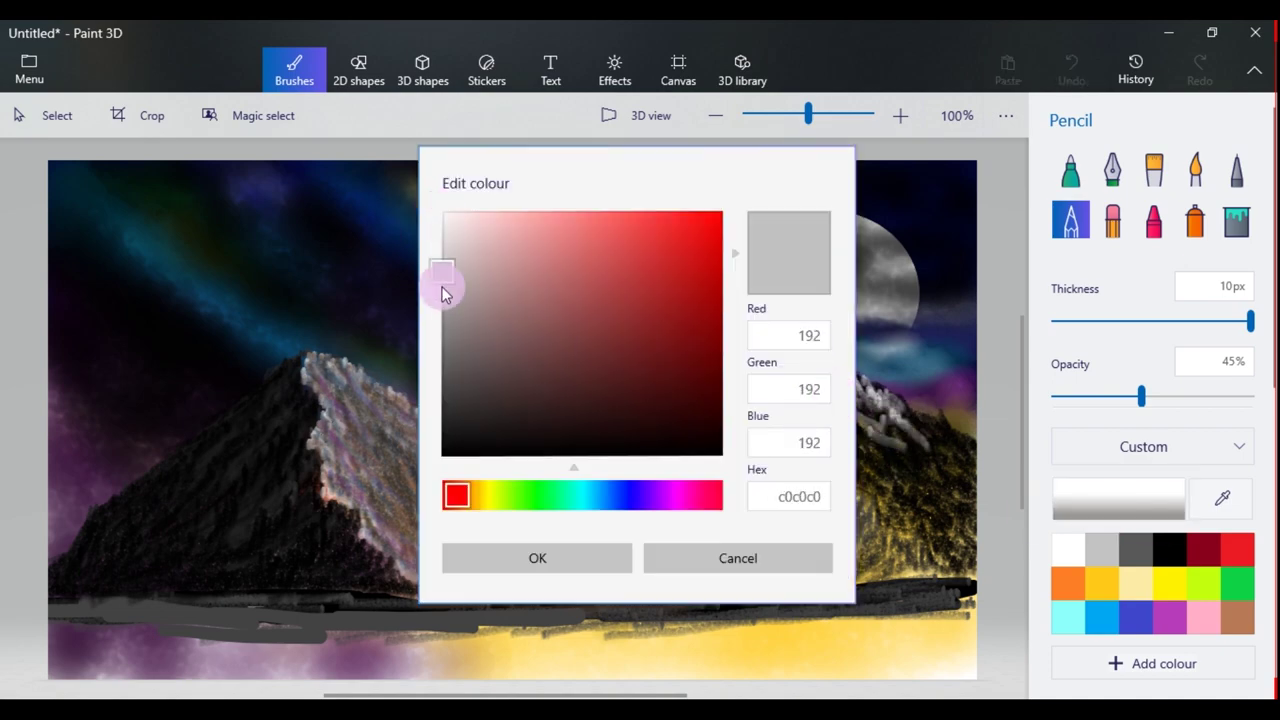
drag(443, 289, 443, 310)
click(537, 557)
drag(890, 432, 870, 409)
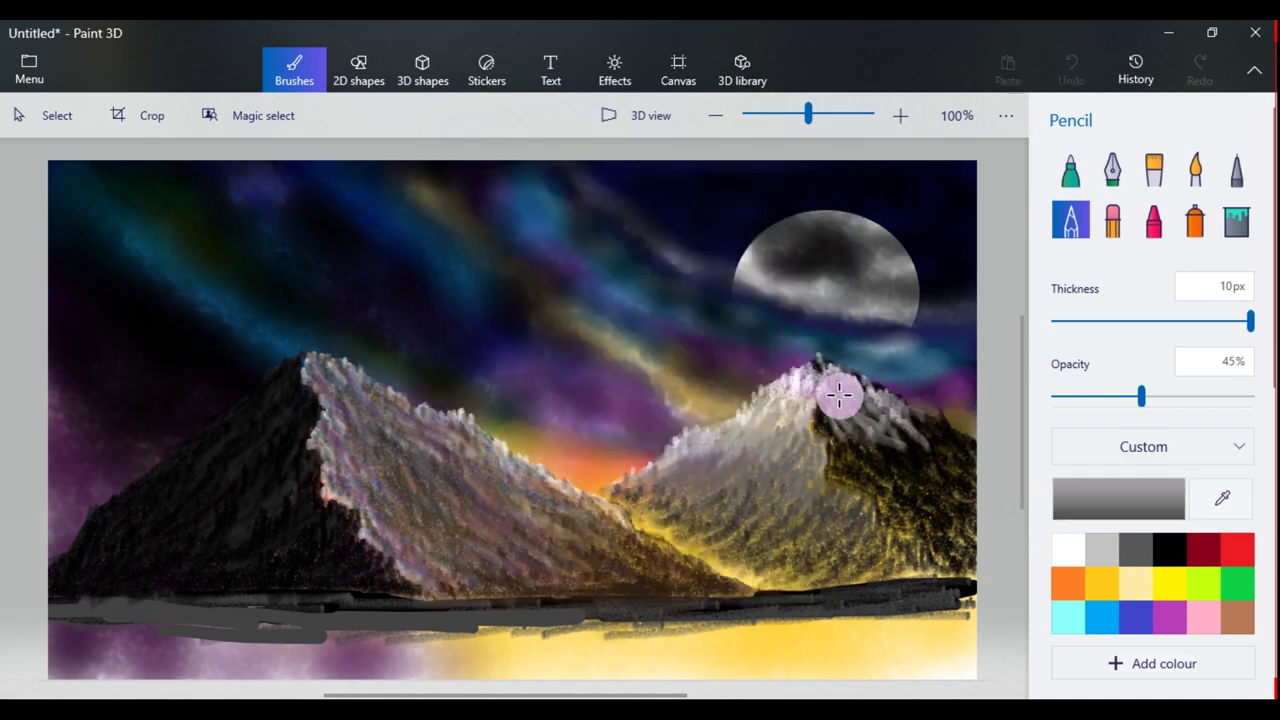
- Mix a slightly darker grey and blend the highlights below the second mountain's peak
click(1118, 498)
click(429, 331)
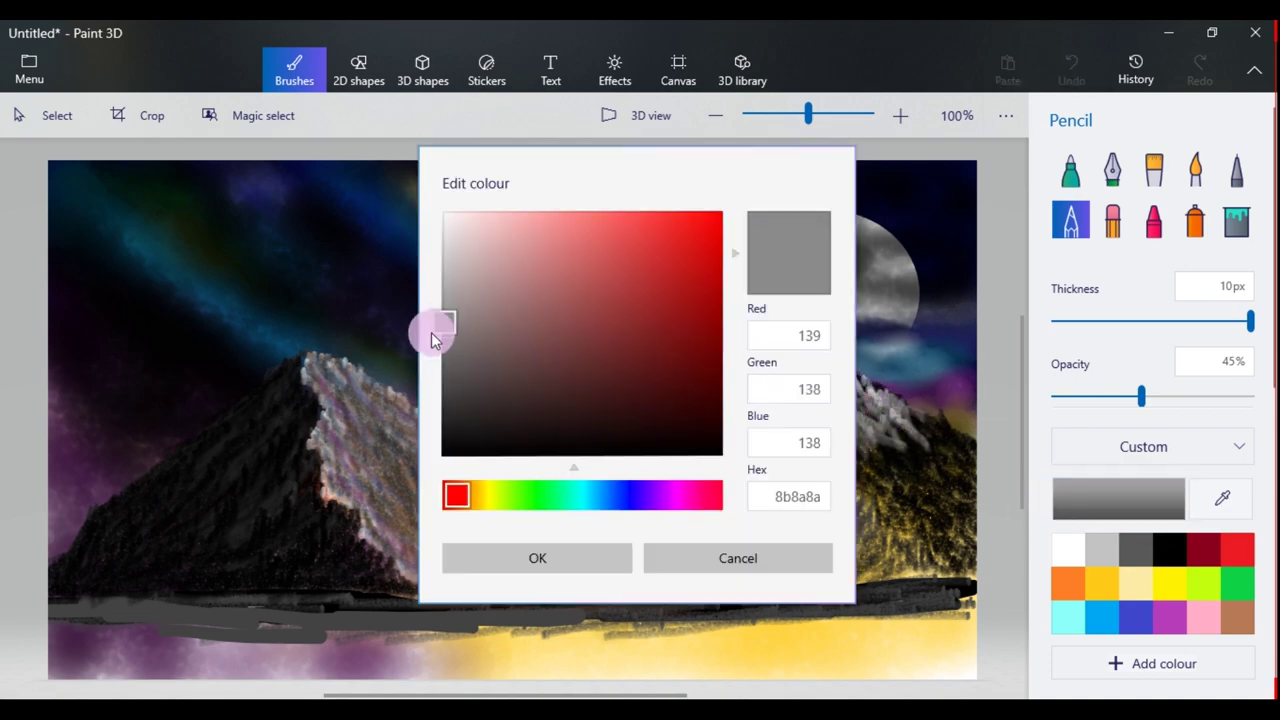
click(535, 557)
mouse_move(878, 387)
mouse_down()
mouse_move(829, 409)
mouse_move(837, 448)
mouse_move(889, 389)
mouse_up()
- Mix a dark grey and carry the shading down to the middle of the second mountain's right face
click(1118, 498)
click(466, 369)
click(535, 557)
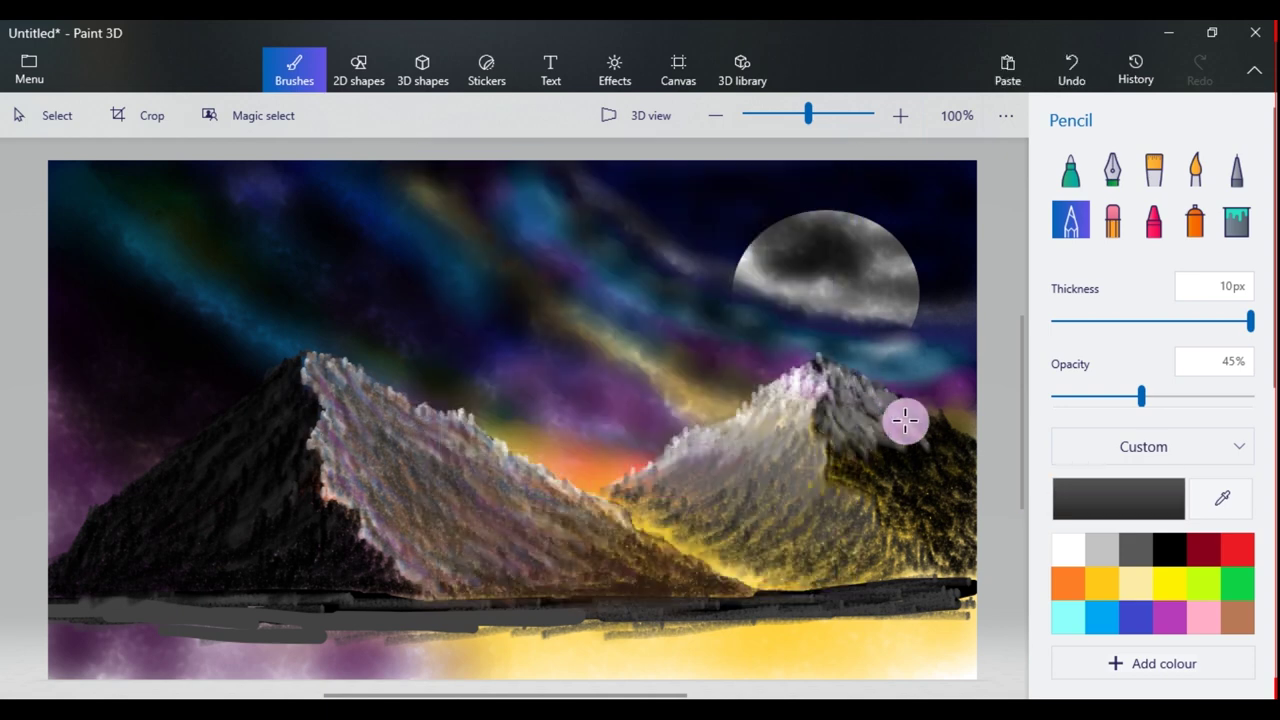
mouse_move(839, 453)
mouse_down()
mouse_move(867, 485)
mouse_move(871, 434)
mouse_move(935, 434)
mouse_move(848, 462)
mouse_up()
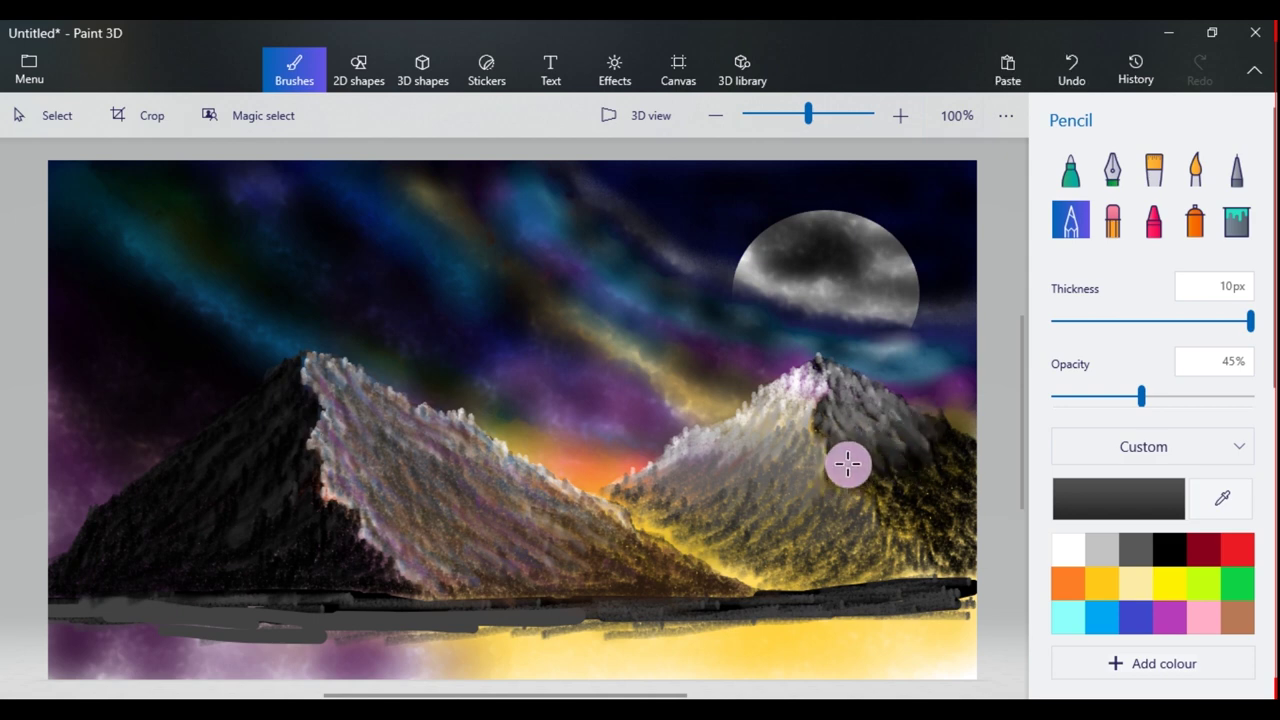
mouse_move(930, 478)
mouse_down()
mouse_move(949, 451)
mouse_move(868, 474)
mouse_up()
- Tint the upper right face of the second mountain with sampled muted purple tones
click(1221, 498)
click(866, 416)
mouse_move(868, 396)
mouse_down()
mouse_move(912, 423)
mouse_move(880, 410)
mouse_up()
click(1218, 494)
click(843, 388)
click(1222, 497)
click(866, 414)
- Mix a very dark grey and texture the lower right face and base of the second mountain
click(1118, 498)
click(703, 558)
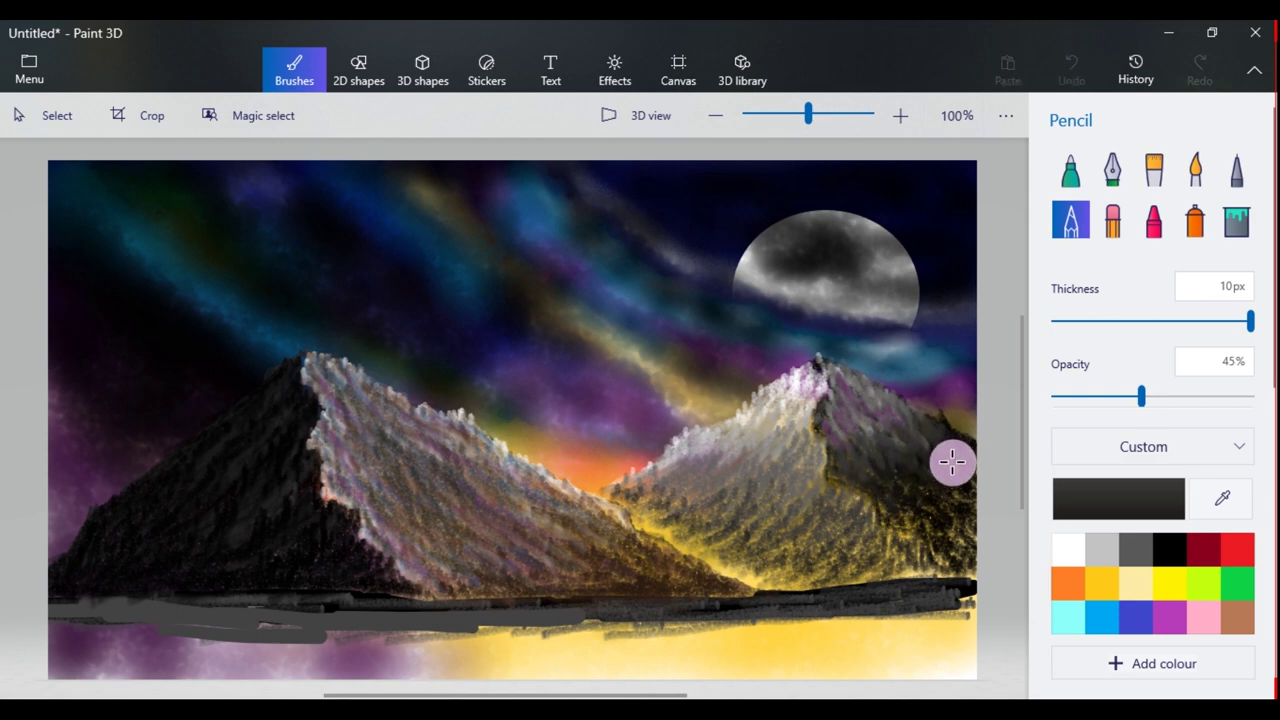
mouse_move(934, 498)
mouse_down()
mouse_move(914, 493)
mouse_move(940, 490)
mouse_move(949, 469)
mouse_move(903, 498)
mouse_up()
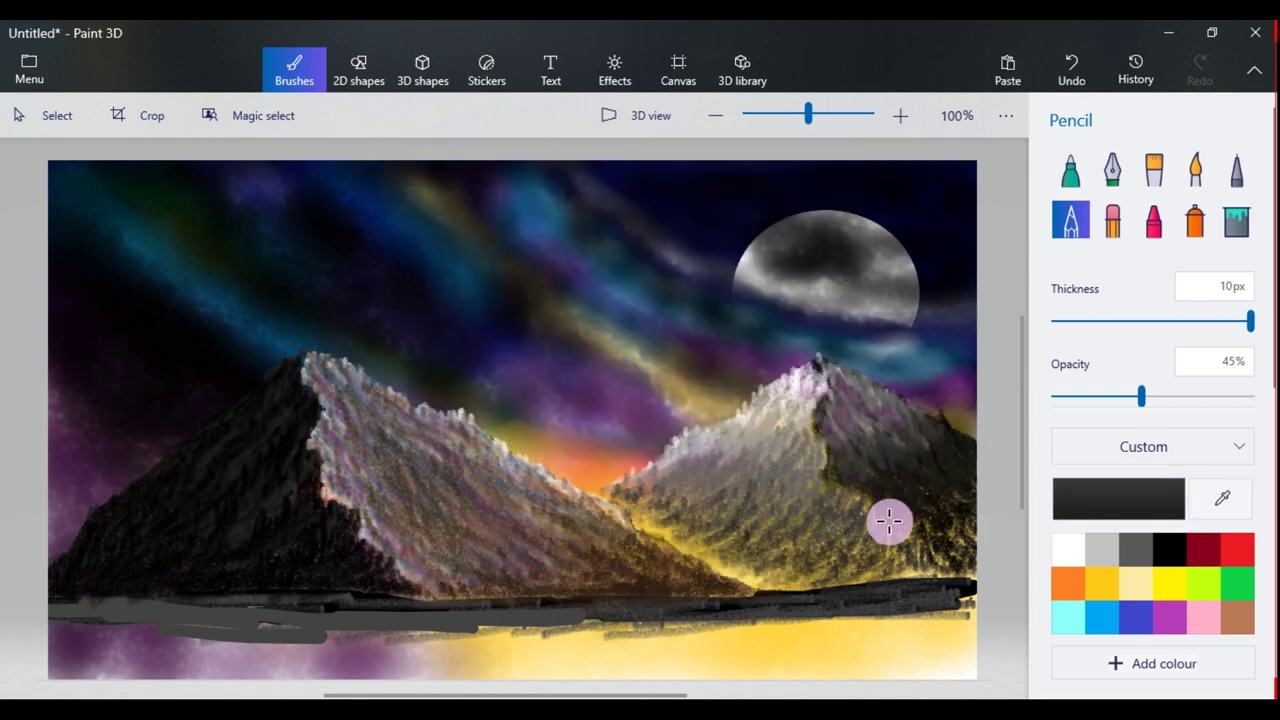
drag(889, 520, 925, 548)
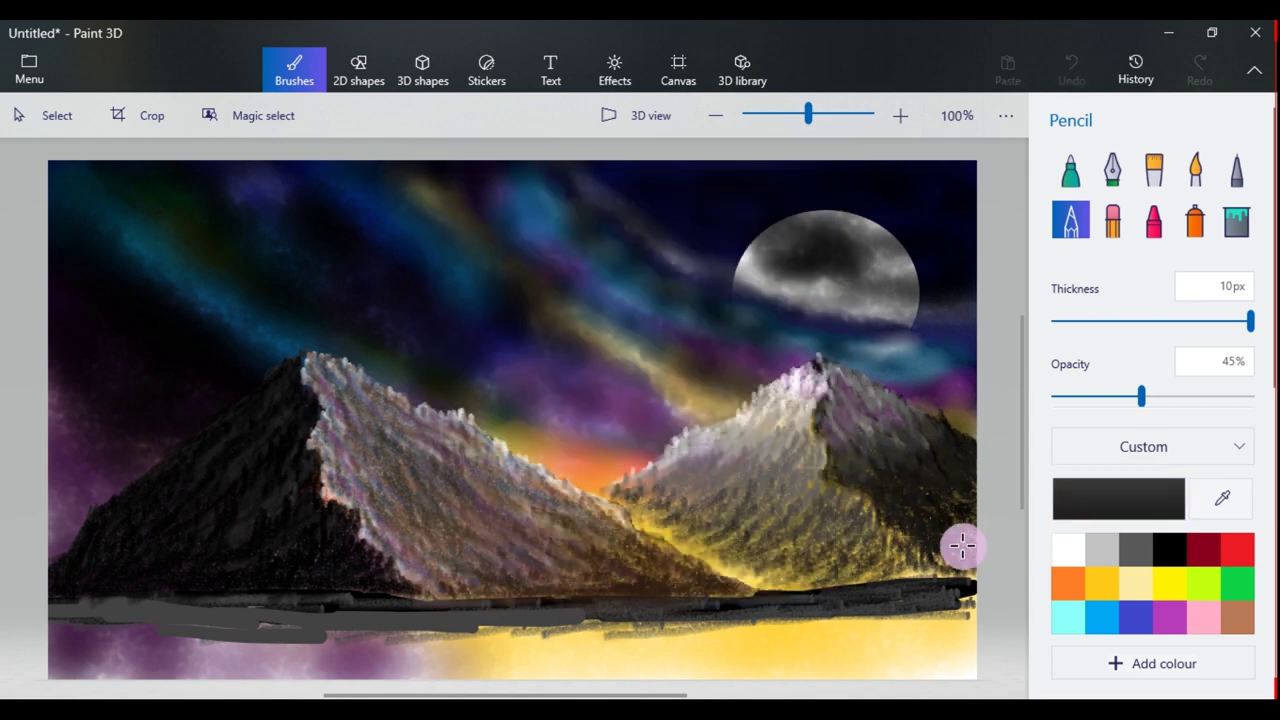
mouse_move(979, 517)
mouse_down()
mouse_move(937, 537)
mouse_move(983, 549)
mouse_move(977, 514)
mouse_up()
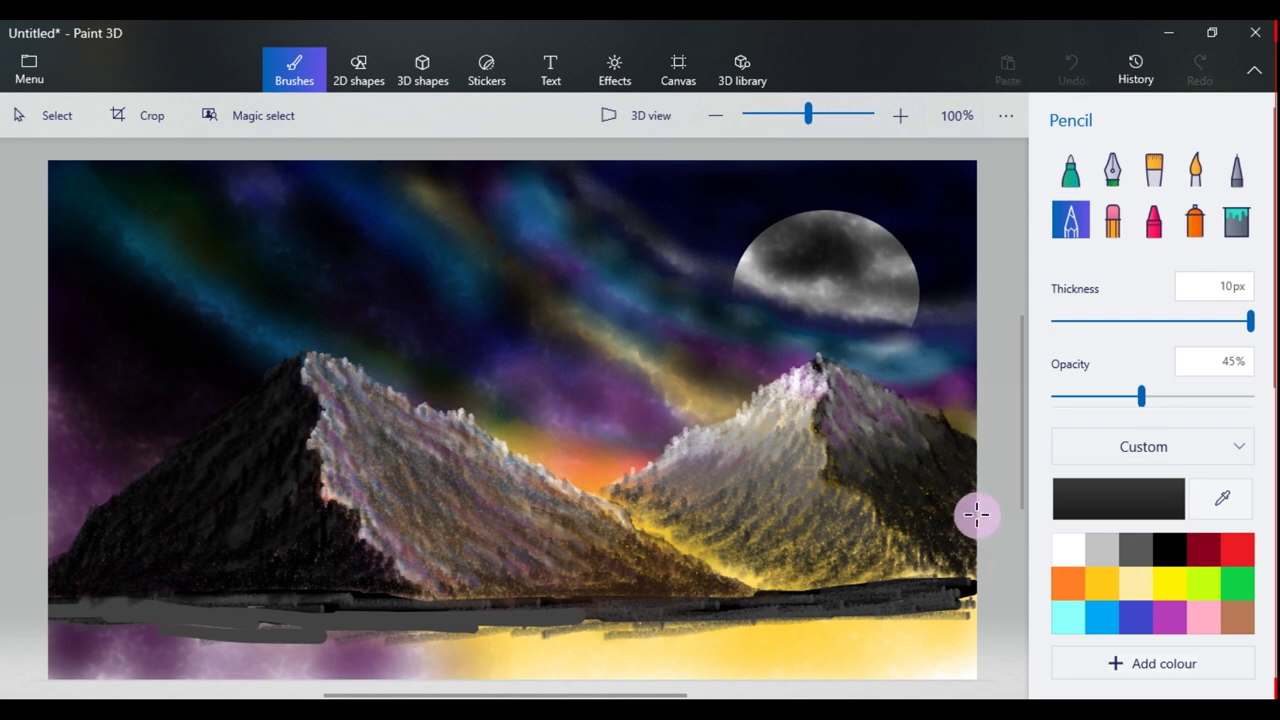
drag(962, 574, 974, 584)
mouse_move(889, 527)
mouse_down()
mouse_move(958, 581)
mouse_move(937, 562)
mouse_move(836, 590)
mouse_up()
- Sample a near-black from the second mountain's lower slope and darken the mountain's base with it
click(1222, 499)
click(890, 550)
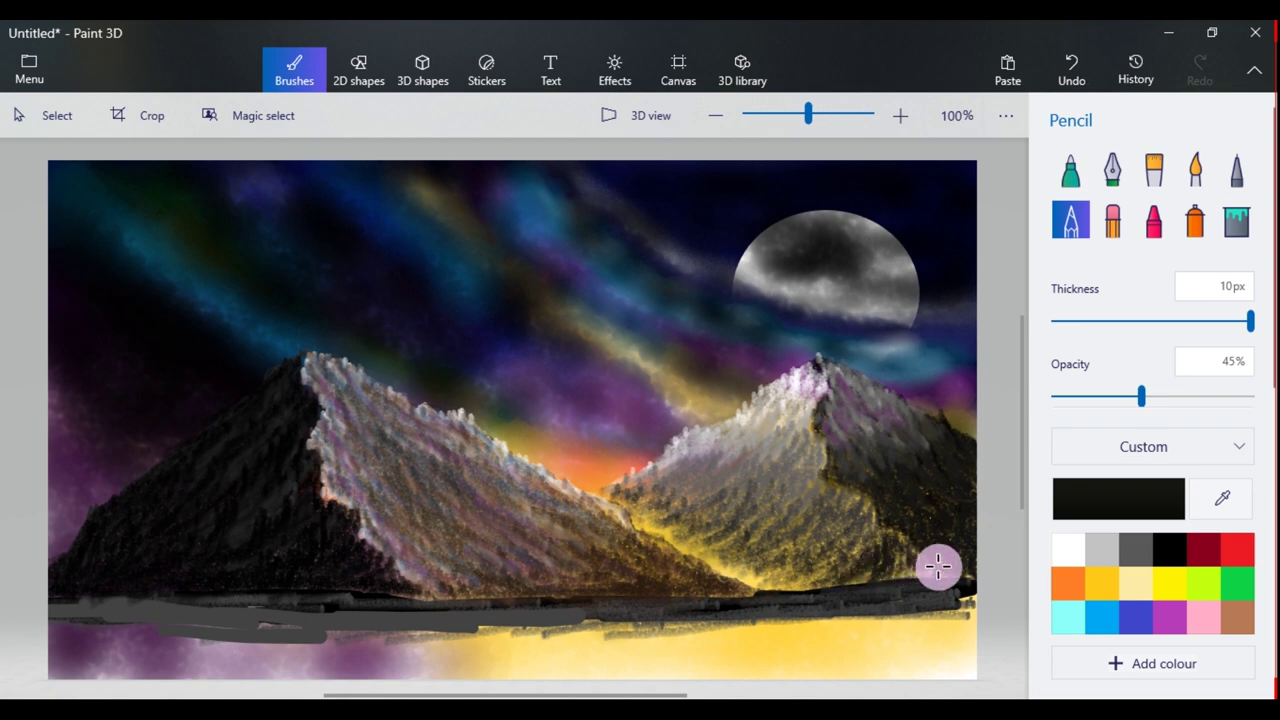
mouse_move(913, 572)
mouse_down()
mouse_move(957, 569)
mouse_move(817, 586)
mouse_move(835, 577)
mouse_up()
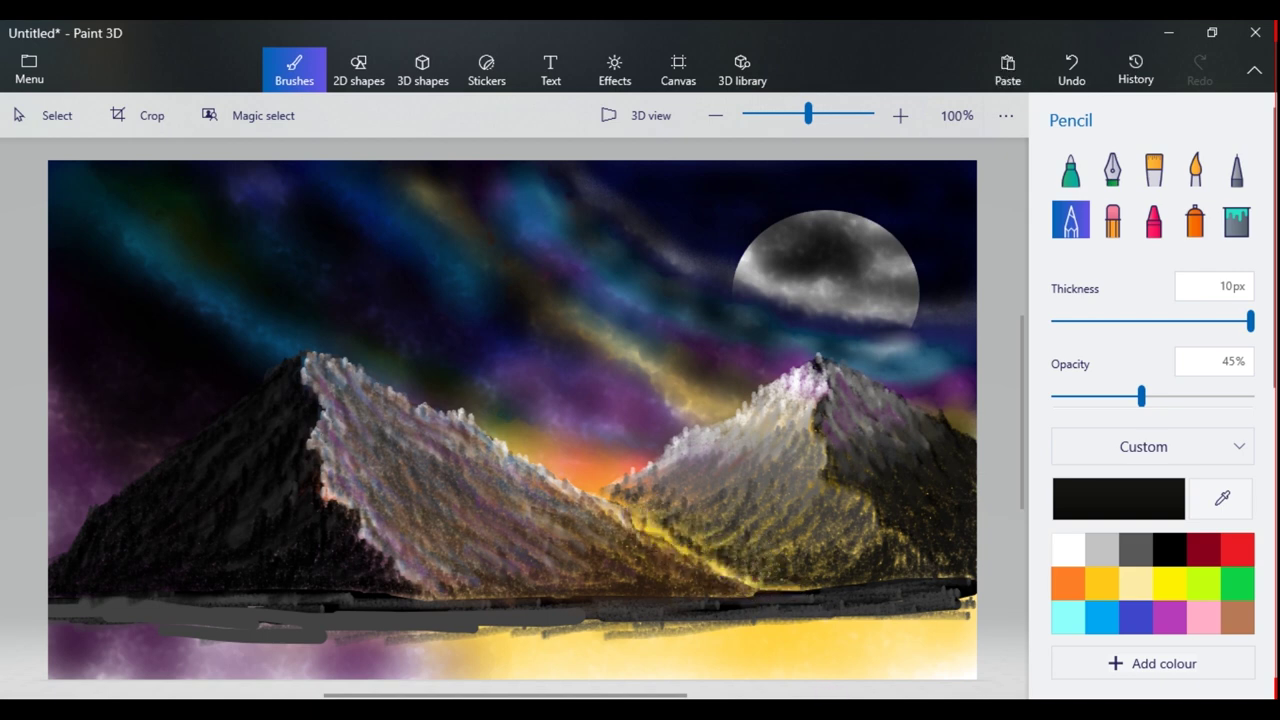
- Add faint light grey highlights to the upper left face of the first mountain at 13% opacity
click(1090, 558)
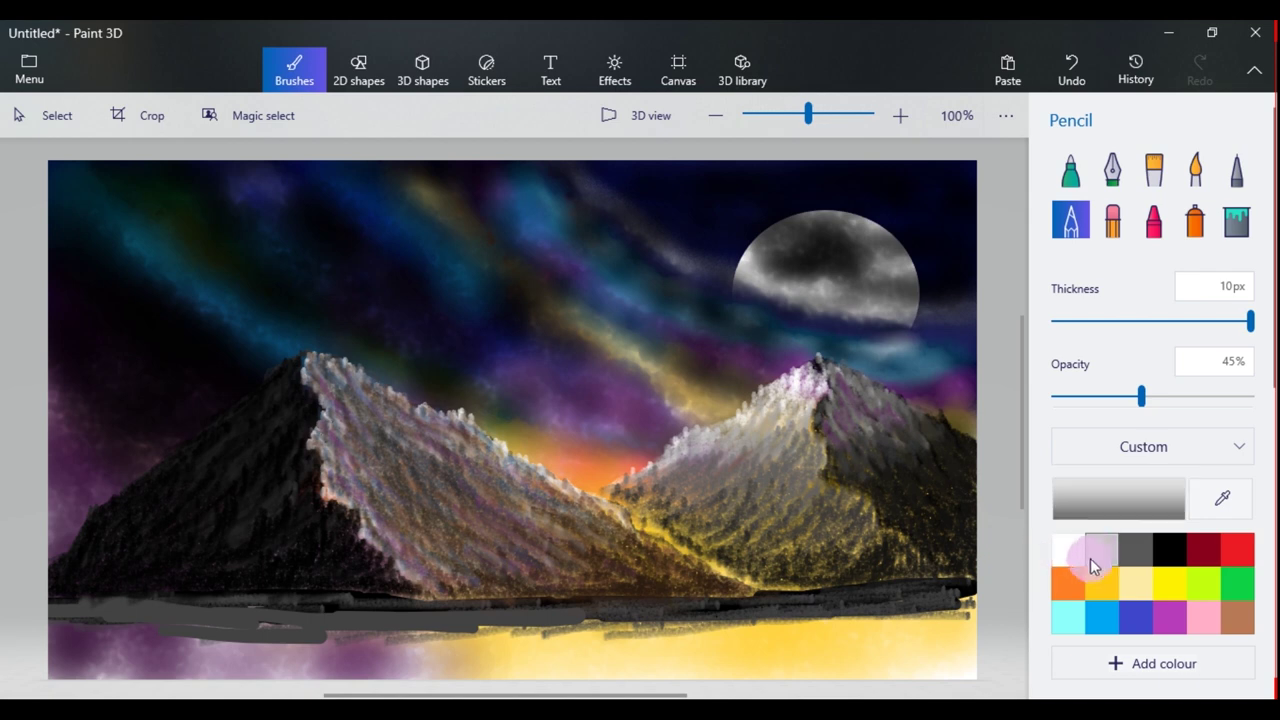
drag(1141, 397, 1078, 397)
key(ctrl+z)
mouse_move(257, 388)
mouse_down()
mouse_move(220, 420)
mouse_move(286, 386)
mouse_move(306, 394)
mouse_move(260, 446)
mouse_move(203, 448)
mouse_up()
- Mix the mid grey 7b7a7a and extend the soft highlights down the first mountain's left face
click(1180, 508)
drag(447, 267, 446, 337)
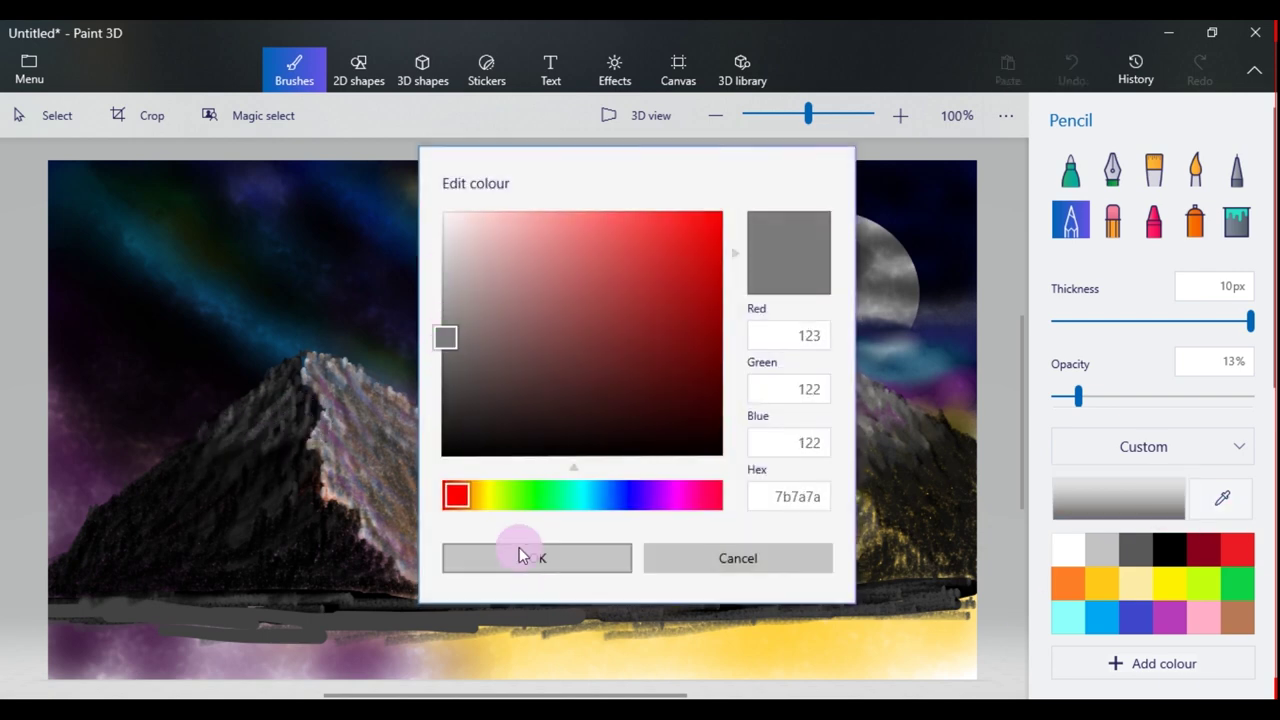
click(523, 568)
drag(197, 455, 151, 469)
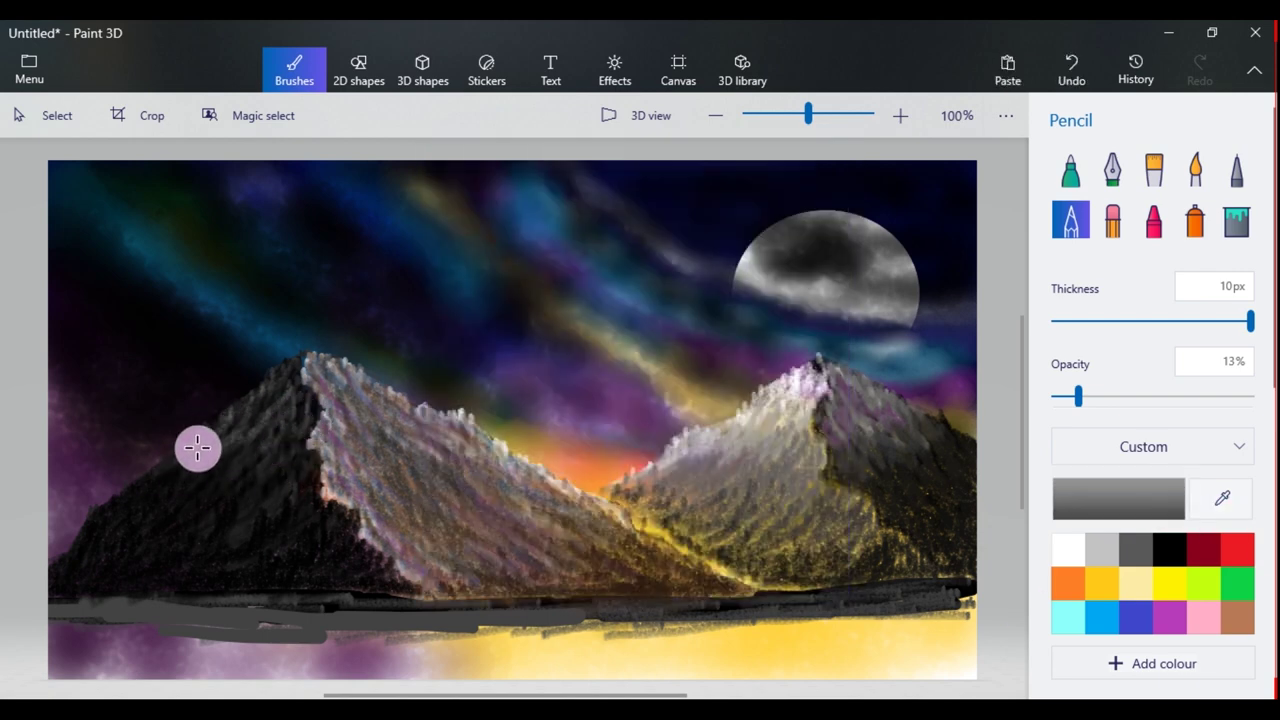
mouse_move(230, 467)
mouse_down()
mouse_move(248, 462)
mouse_move(150, 490)
mouse_up()
- Mix a darker grey and texture the middle of the first mountain's left face
click(1130, 503)
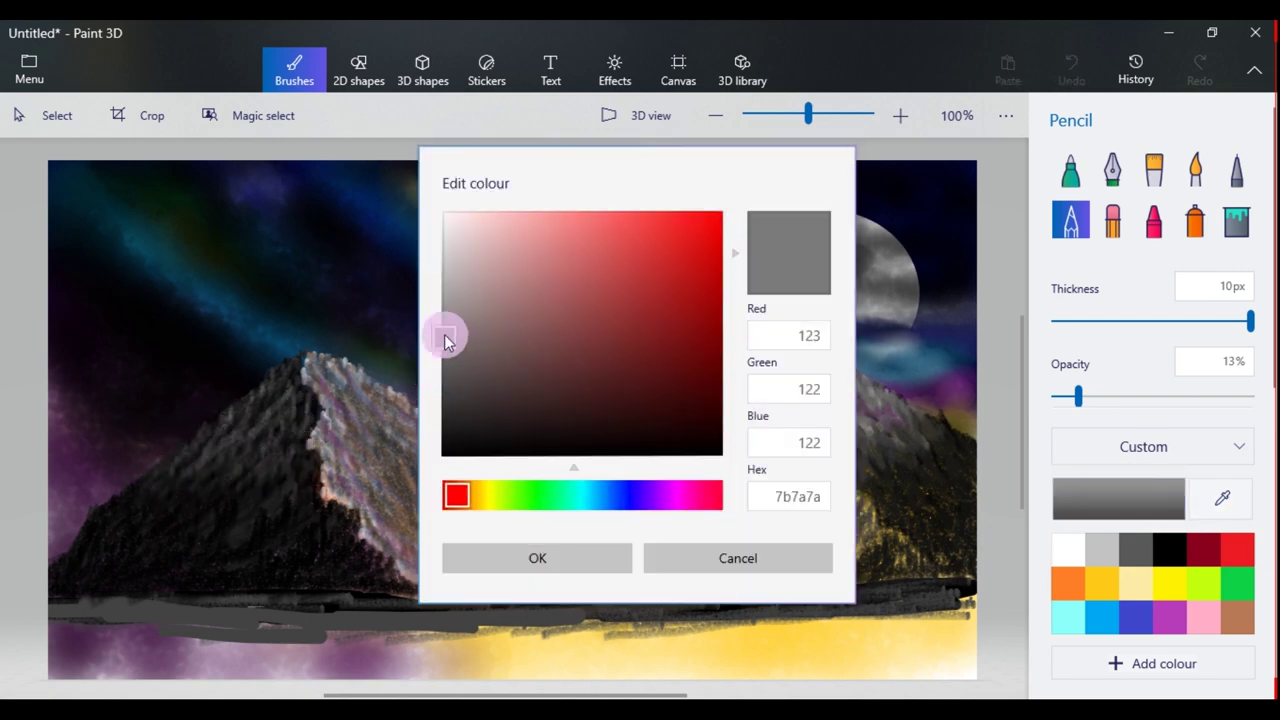
drag(447, 338, 446, 391)
click(463, 566)
mouse_move(169, 488)
mouse_down()
mouse_move(115, 501)
mouse_move(253, 512)
mouse_move(280, 483)
mouse_up()
- Darken the grey further and add faint texture to the lower part of the first mountain's left face
click(1089, 501)
click(443, 412)
click(537, 558)
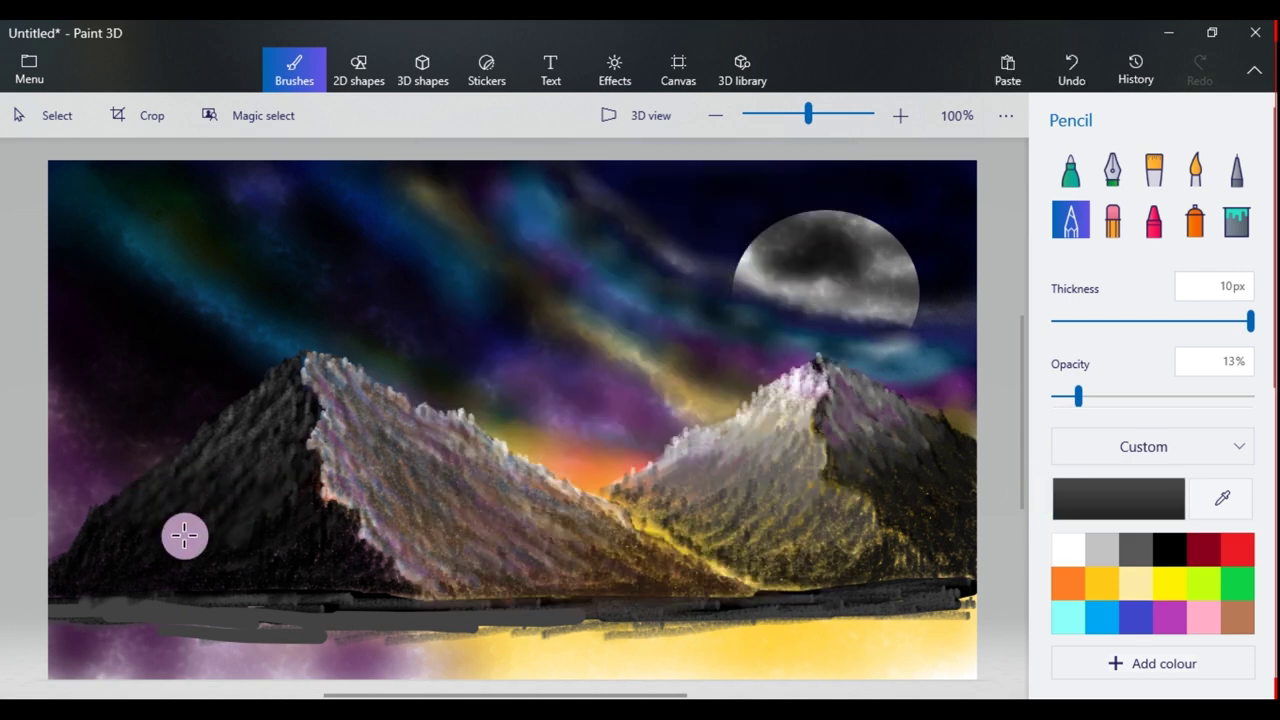
mouse_move(130, 523)
mouse_down()
mouse_move(200, 539)
mouse_move(209, 574)
mouse_move(131, 529)
mouse_up()
- Set up a thick marker for the ground and undo the trial spray and marker strokes below the mountains
click(1195, 220)
mouse_move(429, 597)
mouse_down()
mouse_move(157, 620)
mouse_move(249, 634)
mouse_move(760, 617)
mouse_move(851, 629)
mouse_move(920, 663)
mouse_move(360, 646)
mouse_move(640, 640)
mouse_up()
click(1070, 170)
drag(1077, 321, 1131, 321)
mouse_move(63, 666)
mouse_down()
mouse_move(72, 604)
mouse_move(223, 629)
mouse_move(360, 620)
mouse_up()
key(ctrl+z)
key(ctrl+z)
- Cover the whole ground strip below the mountains with brown marker, finishing with a darker brown mixed from it
click(1237, 617)
drag(80, 646, 368, 643)
click(1070, 508)
click(571, 547)
mouse_move(80, 645)
mouse_down()
mouse_move(420, 651)
mouse_move(371, 669)
mouse_move(818, 630)
mouse_move(65, 626)
mouse_move(962, 645)
mouse_up()
- Set the spray can to 33% opacity, try mist strokes along the first mountain's base, and undo them
click(1195, 221)
click(1110, 543)
drag(1163, 397, 1117, 397)
drag(414, 598, 247, 600)
mouse_move(155, 606)
mouse_down()
mouse_move(69, 611)
mouse_move(331, 604)
mouse_up()
key(ctrl+z)
key(ctrl+z)
key(ctrl+z)
- Set the spray thickness to 143 px and spray a white mist band along the mountains' bases
drag(1087, 321, 1139, 321)
mouse_move(955, 612)
mouse_down()
mouse_move(883, 591)
mouse_move(946, 600)
mouse_move(92, 611)
mouse_move(857, 600)
mouse_move(97, 611)
mouse_move(835, 614)
mouse_move(815, 618)
mouse_up()
key(ctrl+z)
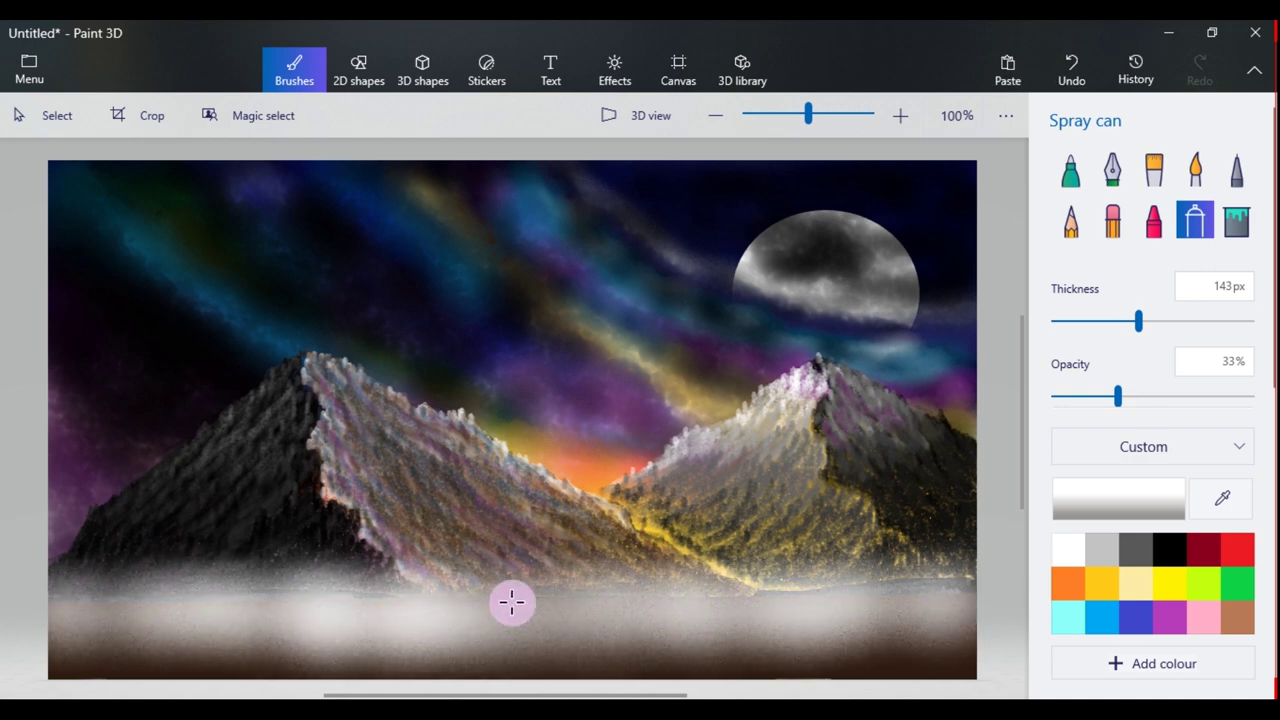
- Sample a purple from the sky, lighten it to d091e7, and spray it over the mist band
click(1221, 498)
click(606, 386)
click(1118, 498)
click(543, 231)
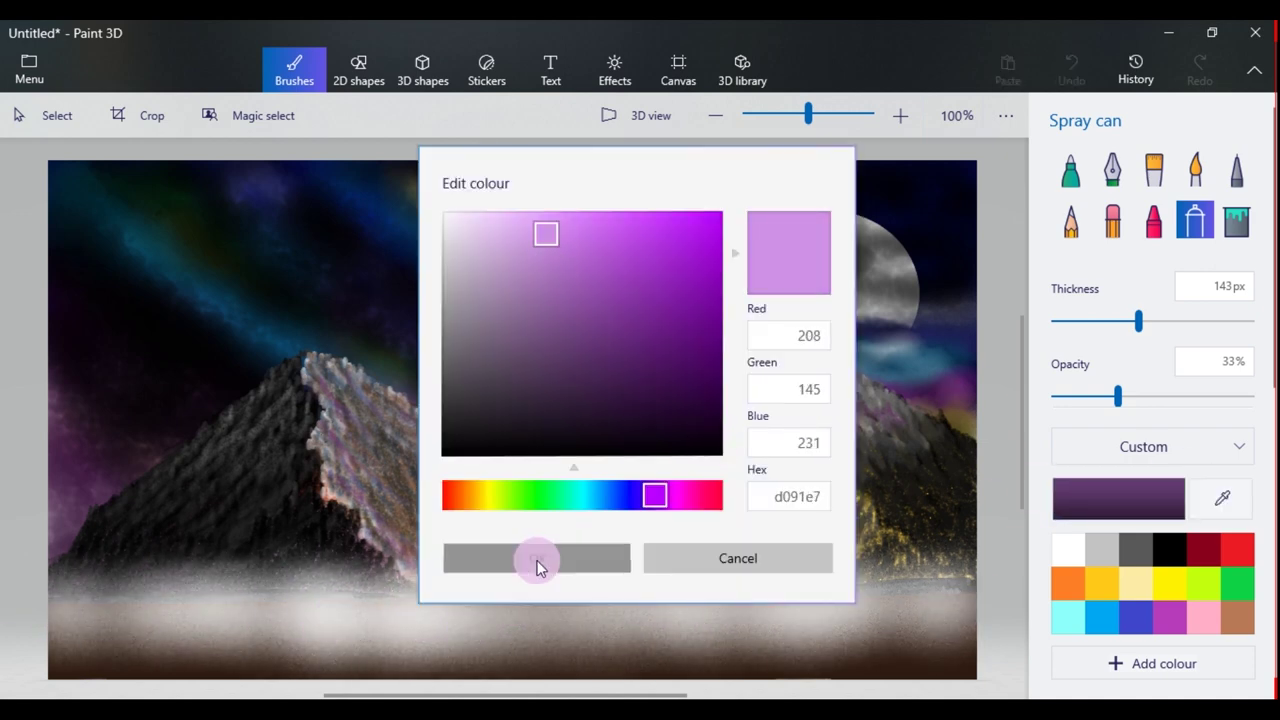
click(554, 551)
mouse_move(517, 614)
mouse_down()
mouse_move(283, 606)
mouse_move(757, 630)
mouse_move(569, 634)
mouse_up()
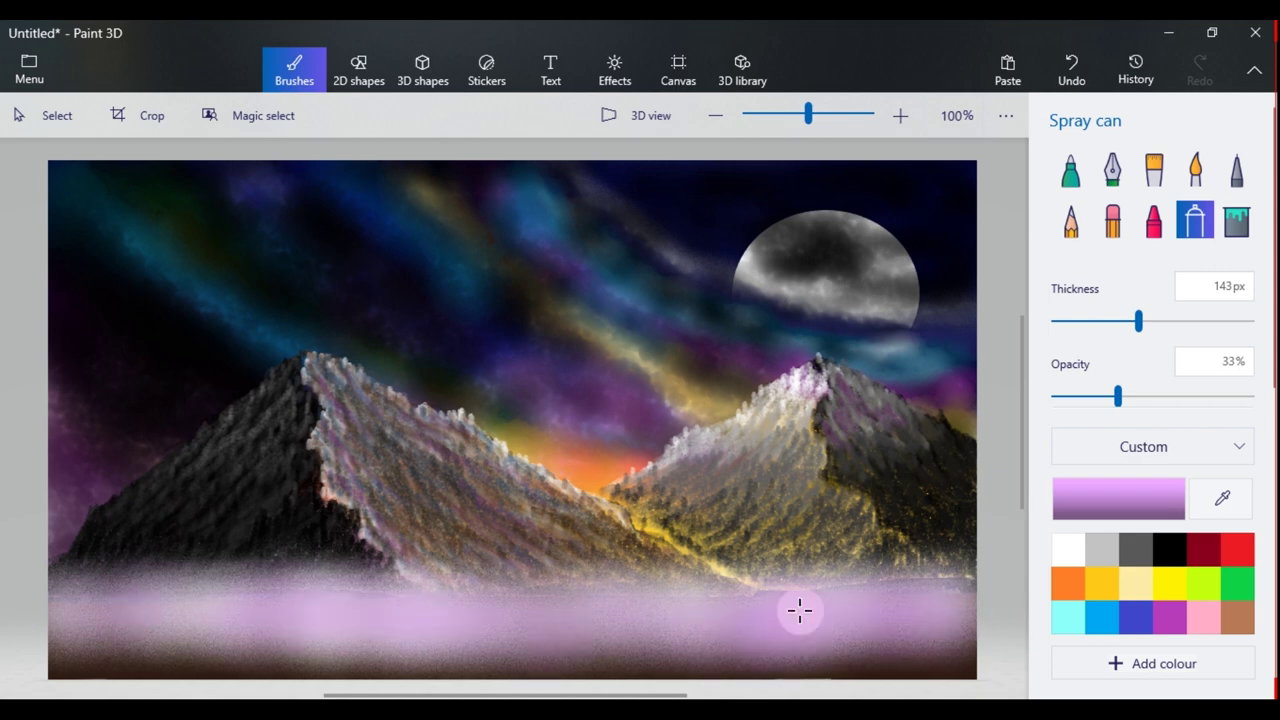
- Try a brown marker stroke at the ground's right end, undo it, and pick green as the colour instead
click(1237, 617)
click(1070, 168)
drag(940, 642, 846, 653)
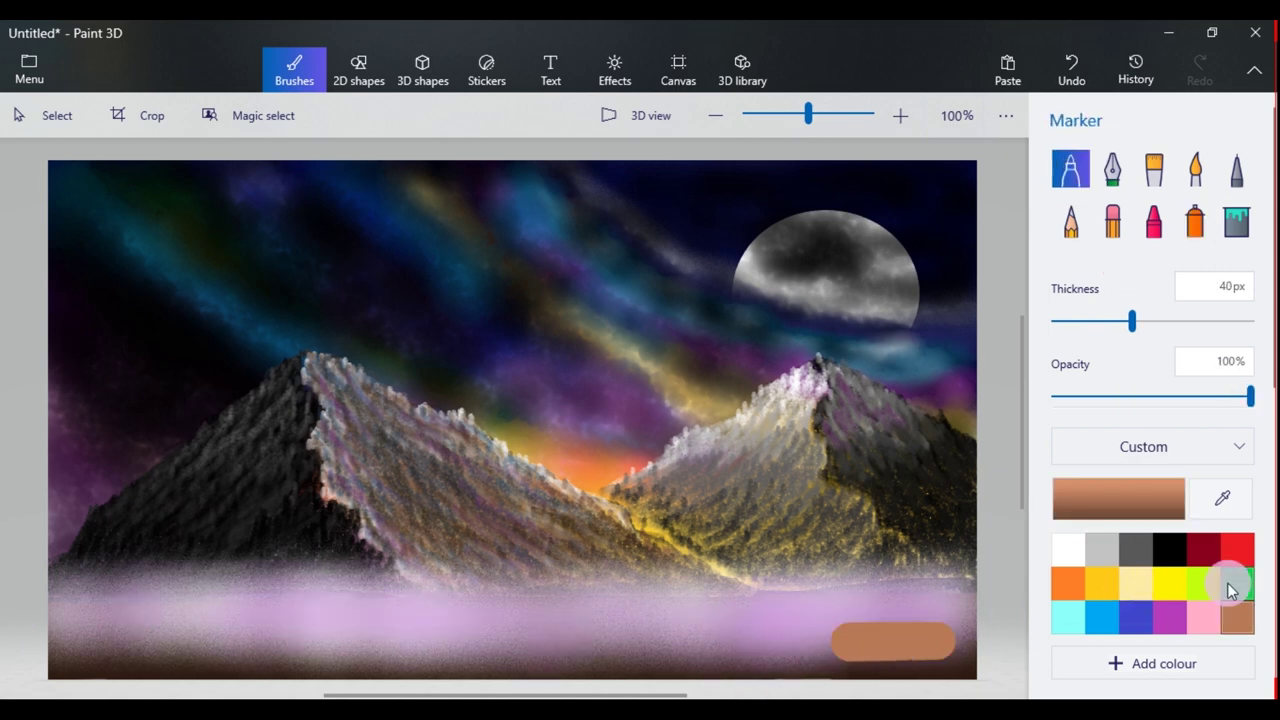
click(1234, 585)
key(ctrl+z)
- Spray the ground below the purple mist with green, finishing with a darker green mixed from it
click(1195, 220)
drag(930, 662, 872, 660)
drag(510, 660, 604, 662)
click(1118, 498)
drag(704, 256, 711, 419)
click(632, 557)
mouse_move(945, 642)
mouse_down()
mouse_move(671, 657)
mouse_move(171, 651)
mouse_move(514, 677)
mouse_move(978, 672)
mouse_move(383, 660)
mouse_move(903, 651)
mouse_move(762, 640)
mouse_up()
- Set the pencil to 37% opacity and texture the green ground with dark green, roughly horizontal strokes
click(1071, 220)
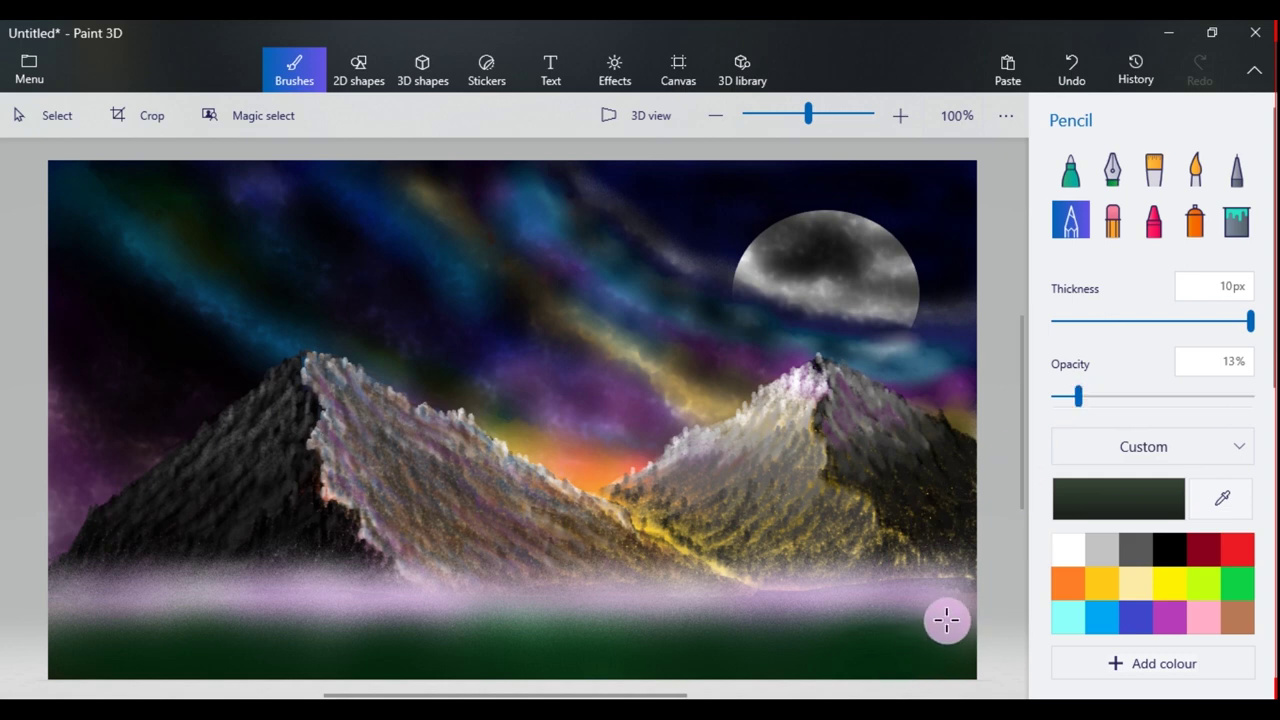
drag(1078, 397, 1123, 399)
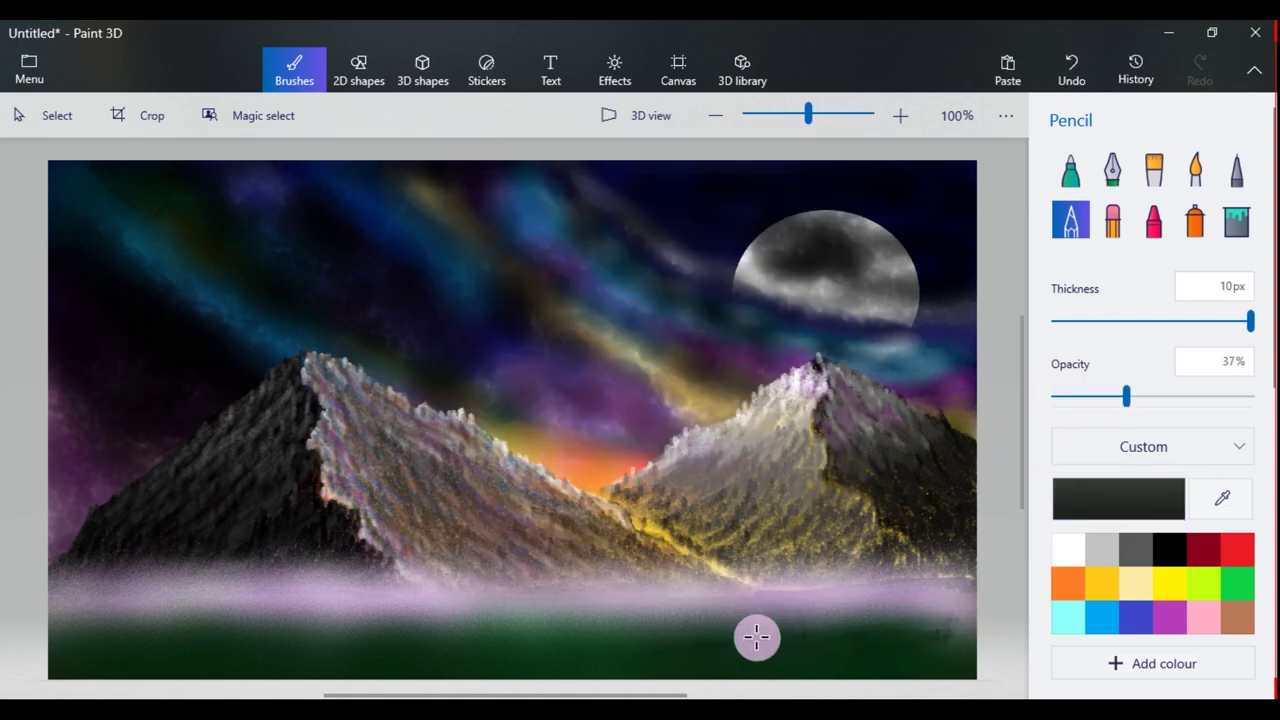
mouse_move(757, 637)
mouse_down()
mouse_move(654, 631)
mouse_move(812, 618)
mouse_move(777, 626)
mouse_move(943, 634)
mouse_up()
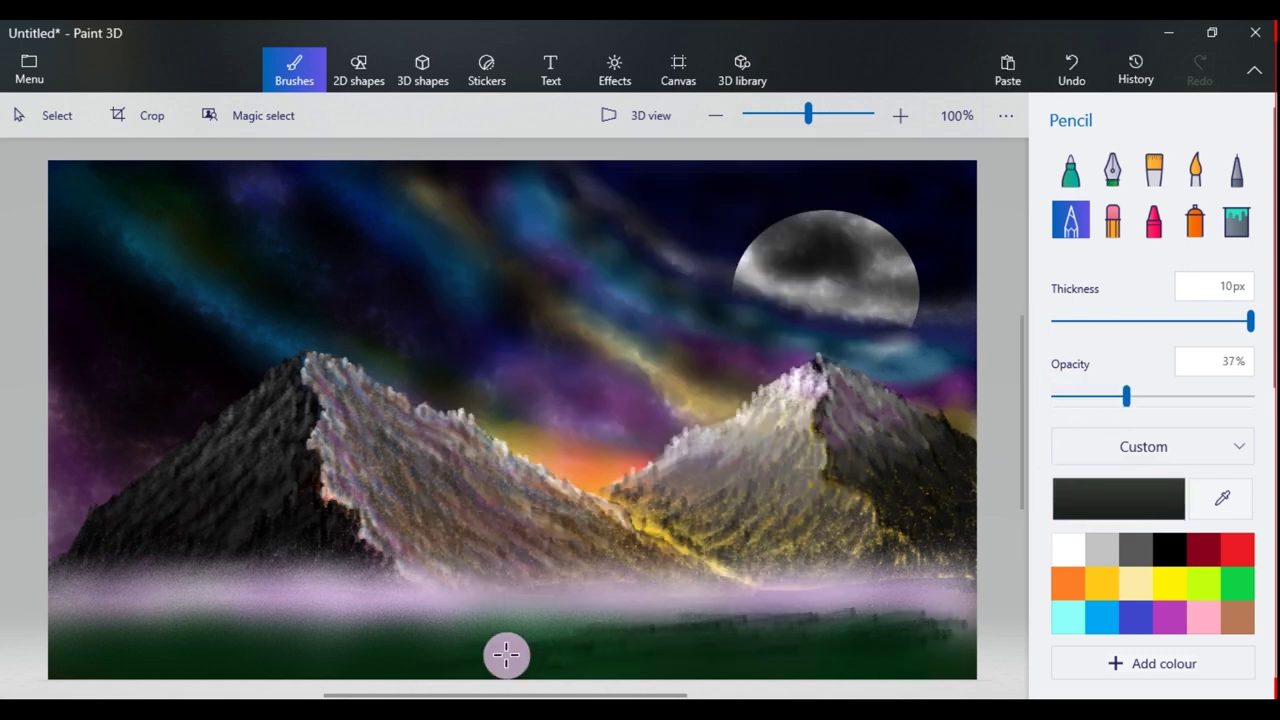
mouse_move(31, 646)
mouse_down()
mouse_move(334, 640)
mouse_move(47, 682)
mouse_up()
mouse_move(315, 661)
mouse_down()
mouse_move(103, 649)
mouse_move(243, 646)
mouse_move(686, 685)
mouse_move(966, 646)
mouse_up()
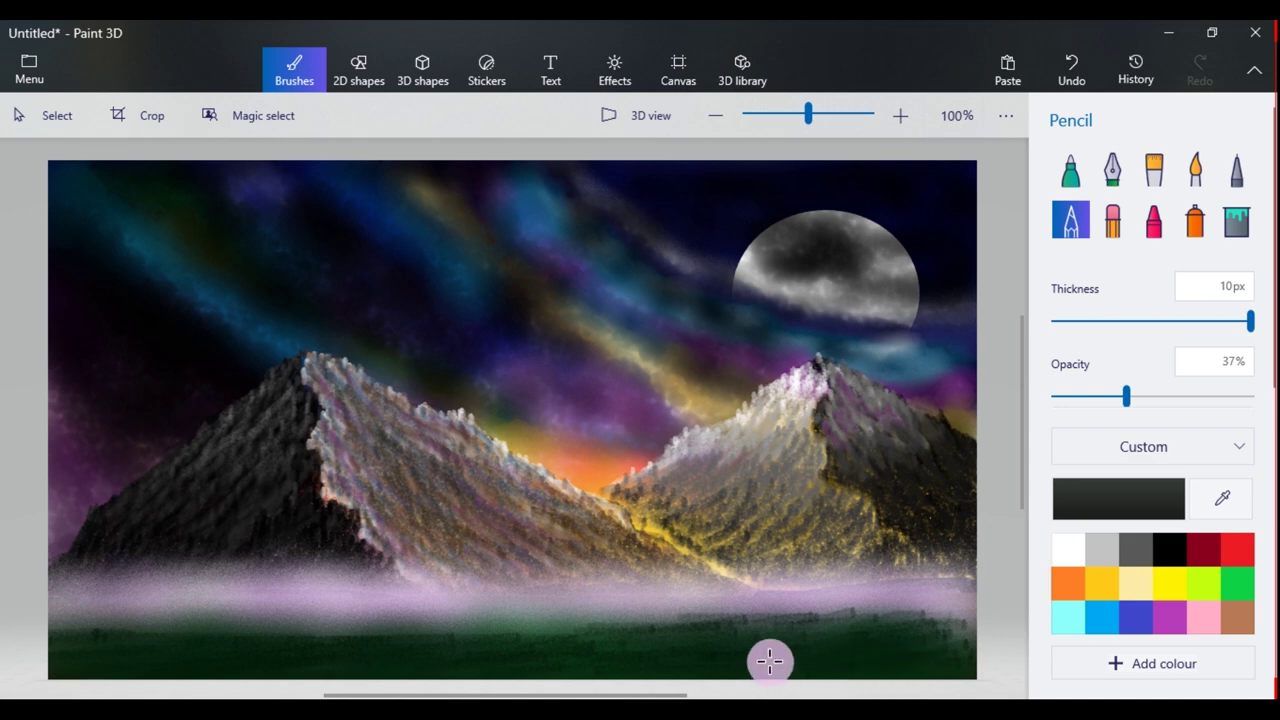
mouse_move(983, 620)
mouse_down()
mouse_move(955, 655)
mouse_move(655, 666)
mouse_up()
- Darken the pencil colour to near black and add more shading strokes across the ground
click(1108, 507)
click(711, 443)
click(535, 560)
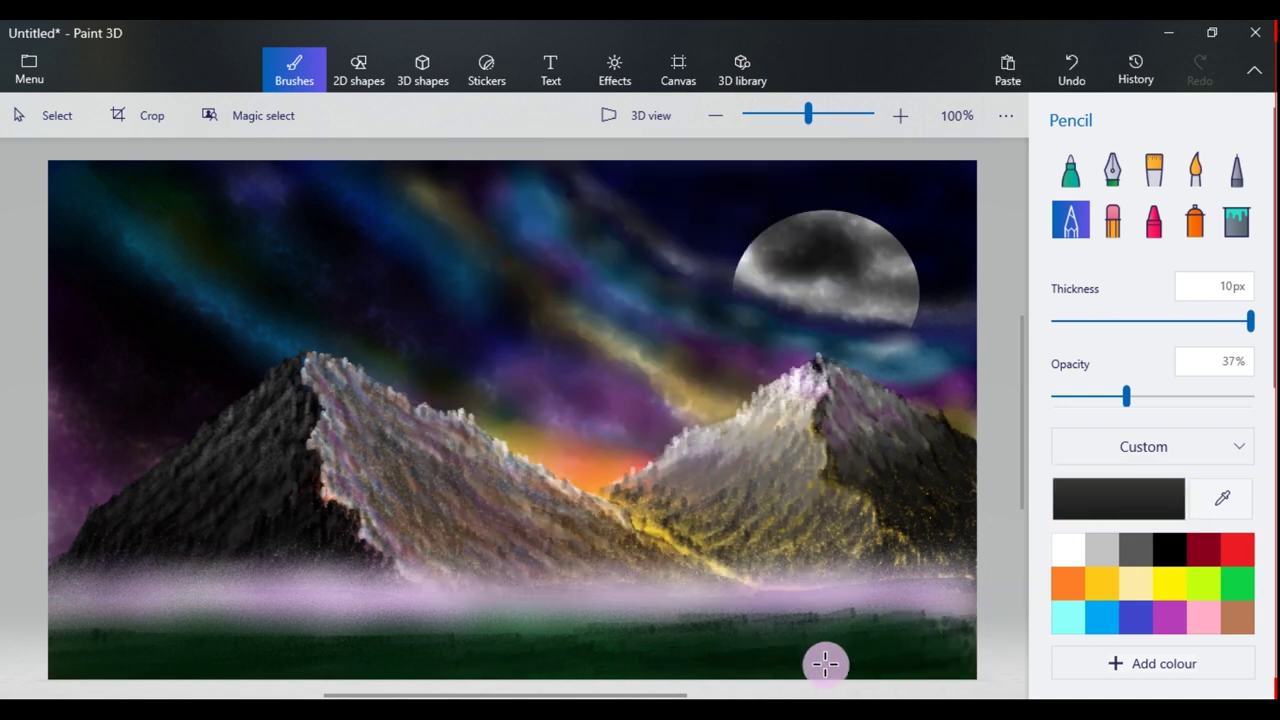
mouse_move(316, 657)
mouse_down()
mouse_move(47, 662)
mouse_move(104, 638)
mouse_up()
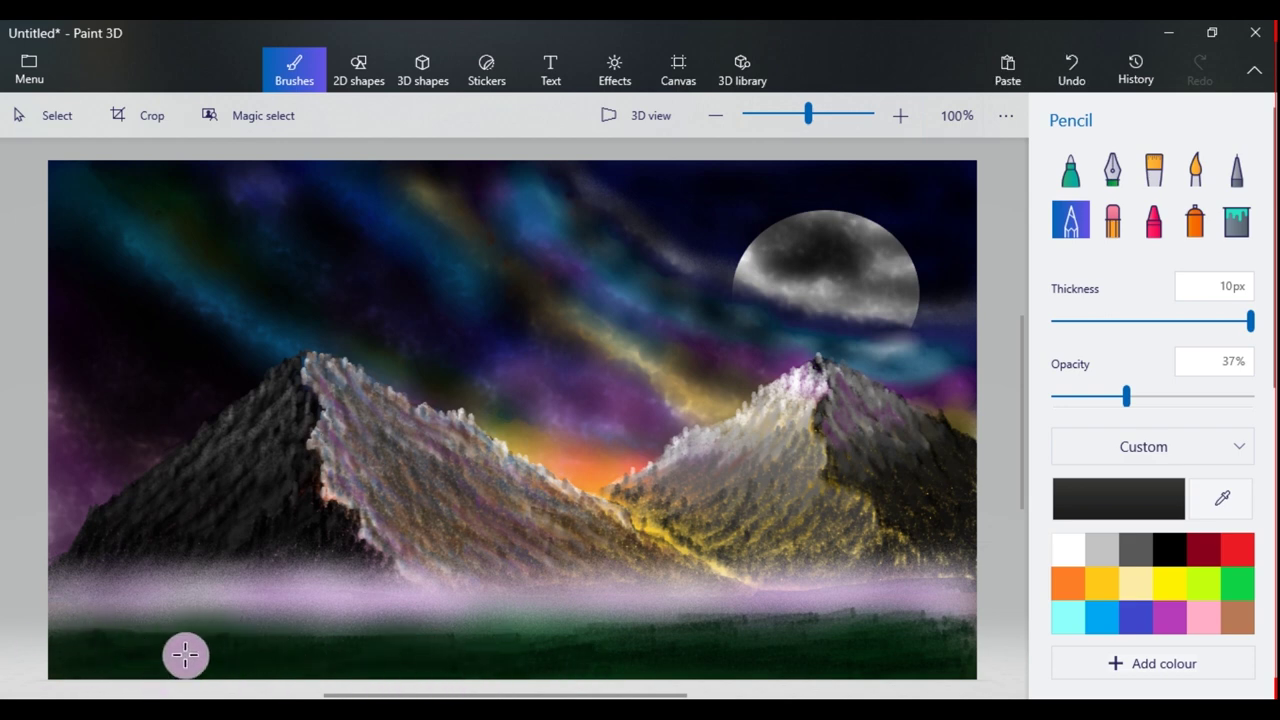
drag(460, 660, 514, 646)
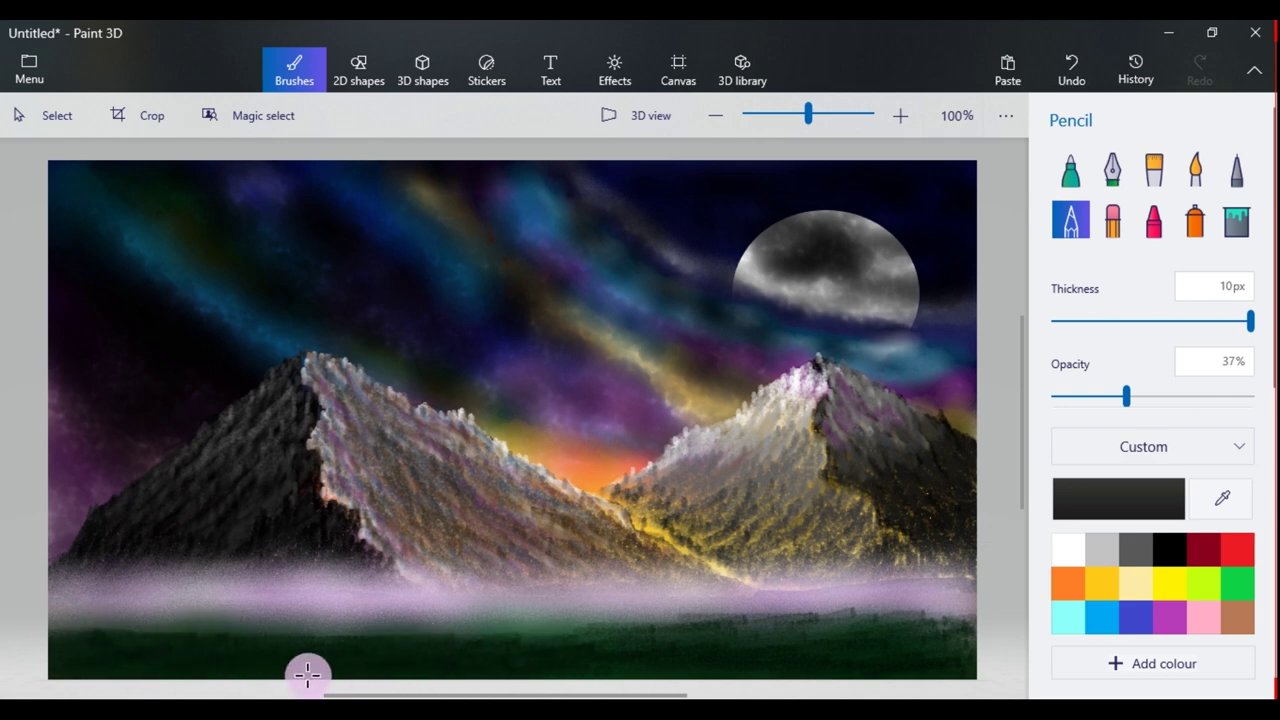
- Draw dark grass blades rising from the ground's left end into the mist, adjusting the pencil colour between strokes
mouse_move(175, 613)
mouse_down()
mouse_move(181, 591)
mouse_move(180, 625)
mouse_move(120, 588)
mouse_move(121, 573)
mouse_up()
click(1118, 498)
click(706, 423)
click(537, 557)
drag(162, 635, 165, 584)
drag(175, 630, 192, 570)
drag(216, 659, 240, 598)
- Adjust the dark pencil colour, set the thickness to 8 px, and thicken the grass on the left with thinner blades
click(1114, 500)
click(709, 434)
click(523, 557)
click(1172, 321)
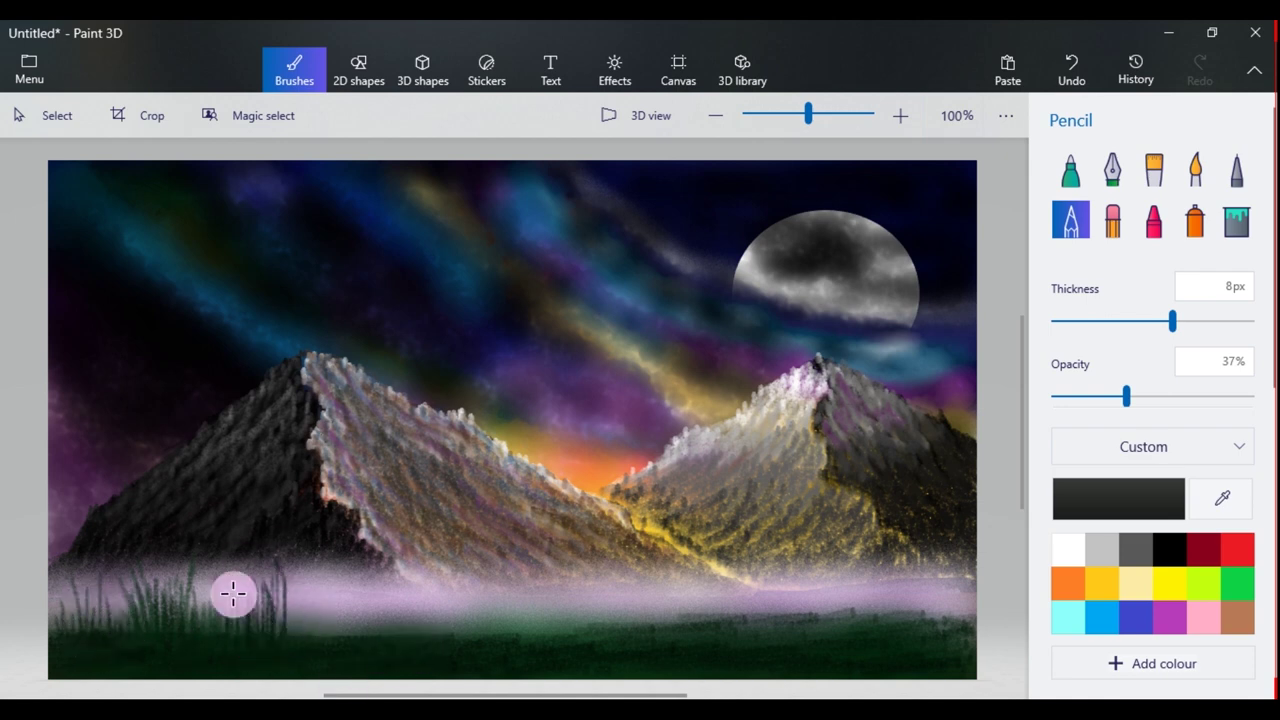
drag(196, 626, 119, 620)
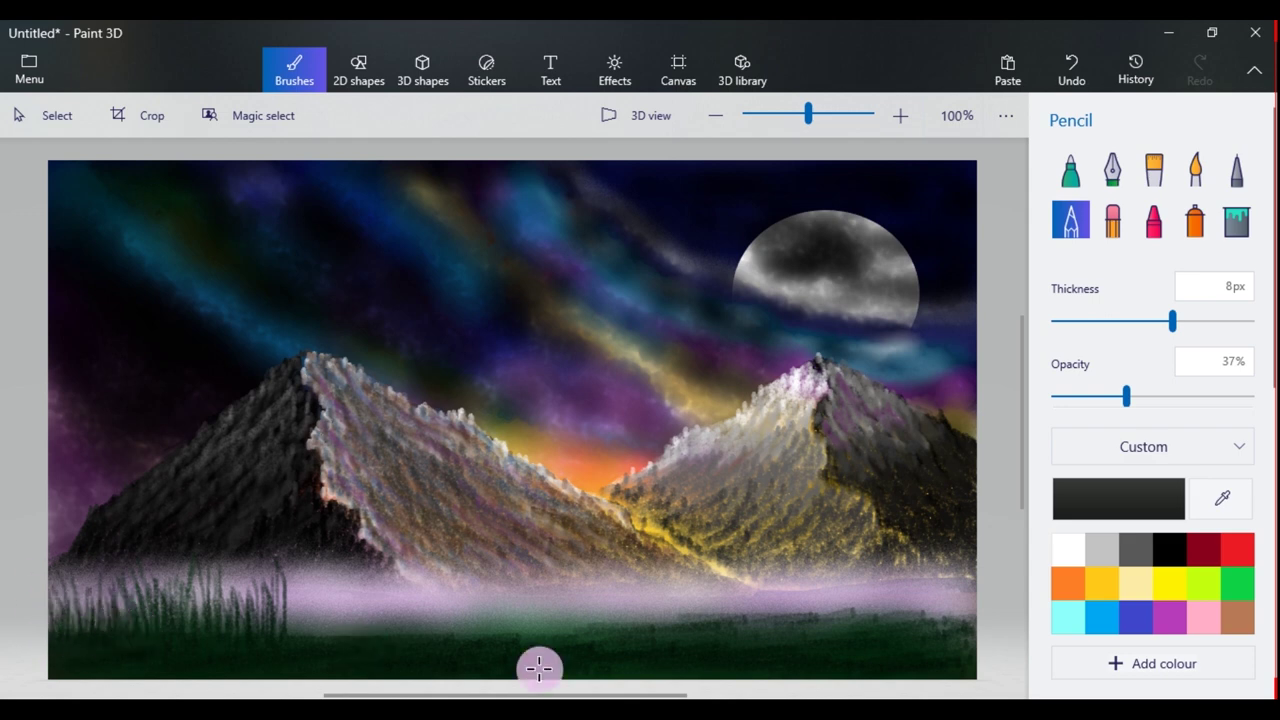
- Sample the mist colour, darken it to a grey-purple, and draw faint grass blades at the ground's right end
click(1222, 497)
click(945, 598)
click(1132, 505)
drag(616, 344, 587, 352)
click(489, 371)
click(594, 560)
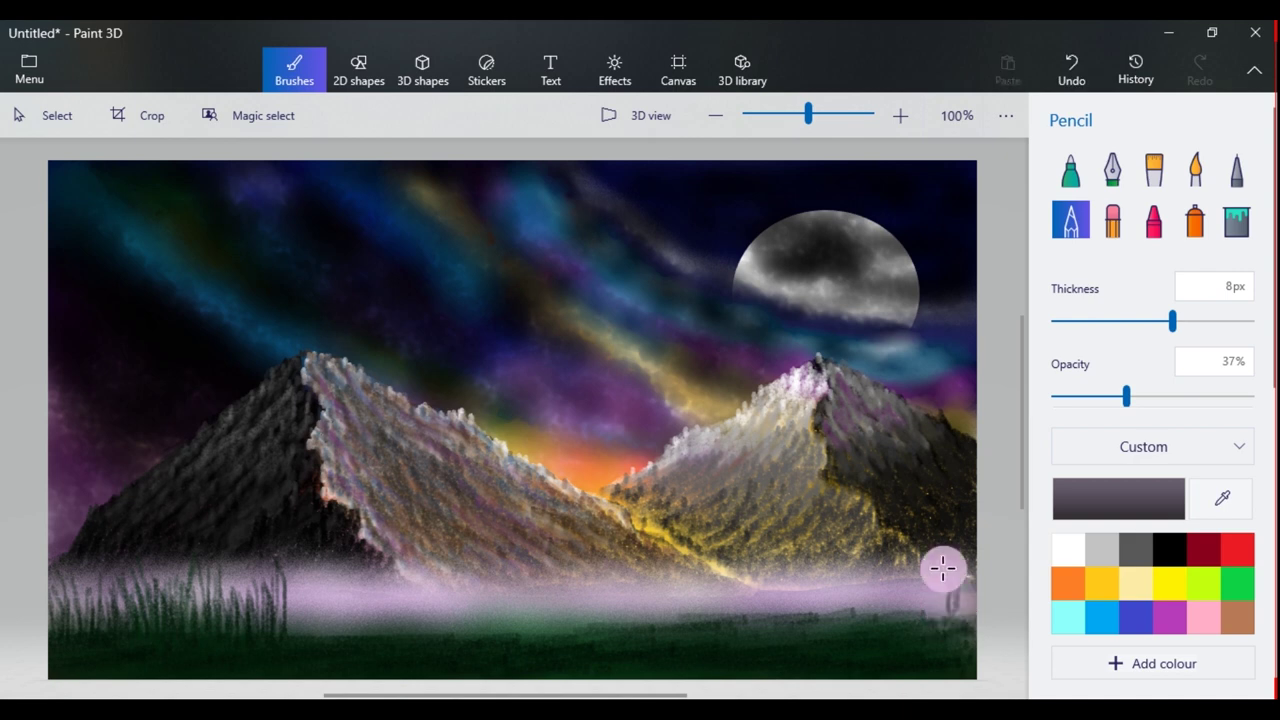
click(1066, 509)
click(486, 309)
click(605, 560)
- Sample dark green from the left grass and draw tall grass blades along the right part of the ground
click(1210, 502)
click(269, 631)
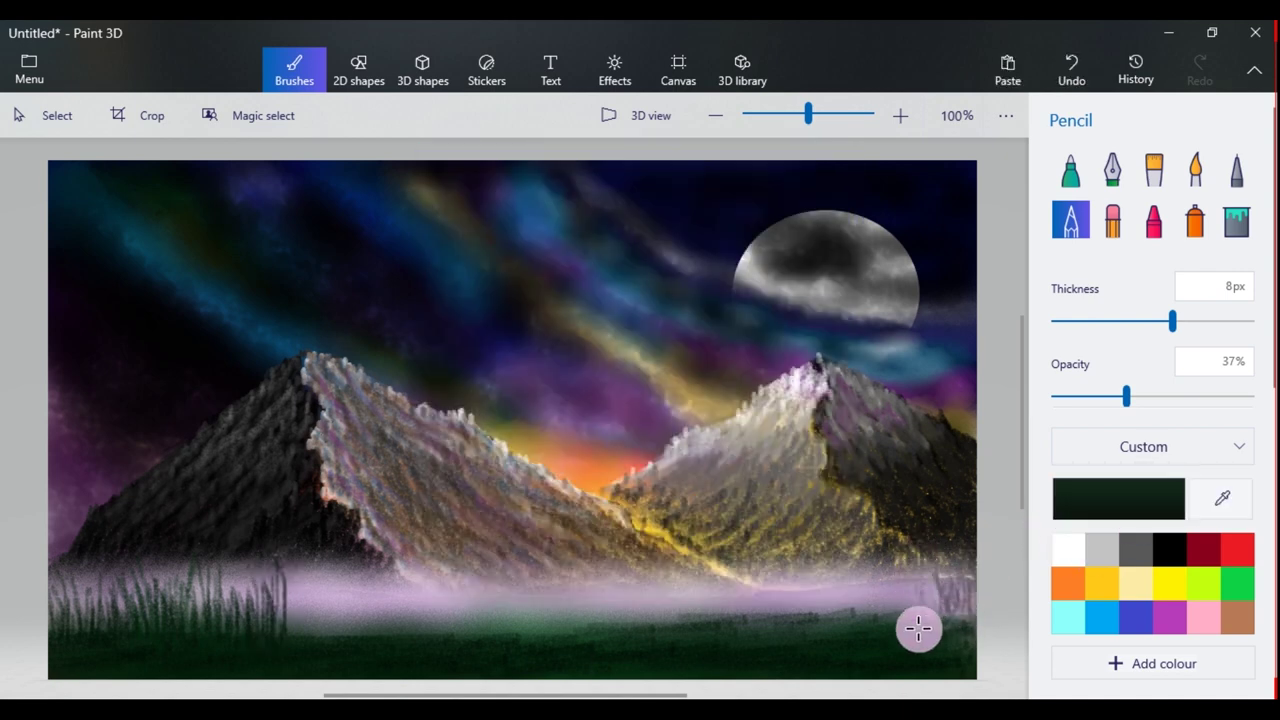
mouse_move(942, 629)
mouse_down()
mouse_move(954, 547)
mouse_move(954, 610)
mouse_move(968, 623)
mouse_move(966, 542)
mouse_move(927, 622)
mouse_move(913, 584)
mouse_move(927, 533)
mouse_move(925, 619)
mouse_move(880, 591)
mouse_move(846, 630)
mouse_move(835, 585)
mouse_move(759, 565)
mouse_move(700, 578)
mouse_up()
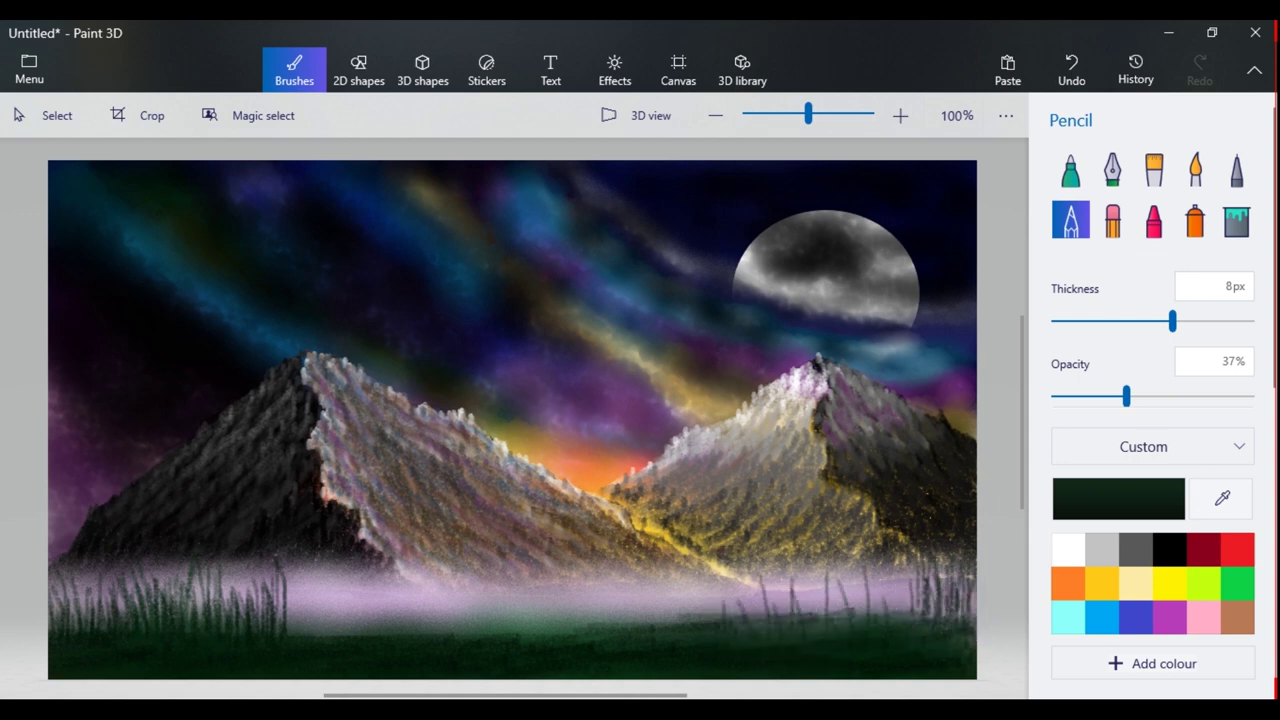
mouse_move(798, 540)
mouse_down()
mouse_move(857, 623)
mouse_move(894, 583)
mouse_move(784, 617)
mouse_up()
mouse_move(918, 613)
mouse_down()
mouse_move(763, 632)
mouse_move(749, 611)
mouse_move(825, 623)
mouse_move(858, 612)
mouse_move(847, 536)
mouse_move(877, 579)
mouse_move(871, 646)
mouse_move(901, 633)
mouse_move(892, 599)
mouse_move(938, 634)
mouse_up()
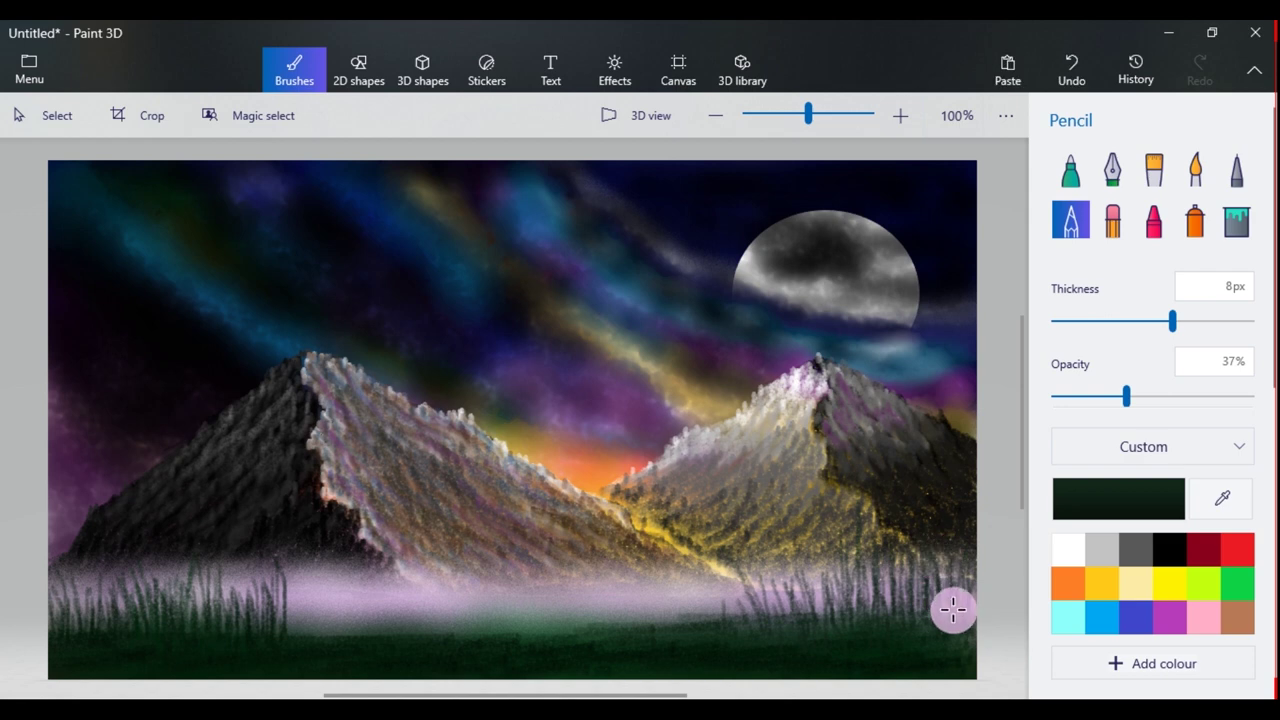
drag(917, 593, 901, 632)
- Darken the pencil colour to near black, set its opacity to 64%, and add bolder blades to the right grass
click(1119, 508)
drag(594, 426, 447, 415)
click(537, 557)
drag(1127, 397, 1179, 396)
mouse_move(951, 574)
mouse_down()
mouse_move(889, 629)
mouse_move(840, 626)
mouse_up()
drag(860, 570, 843, 640)
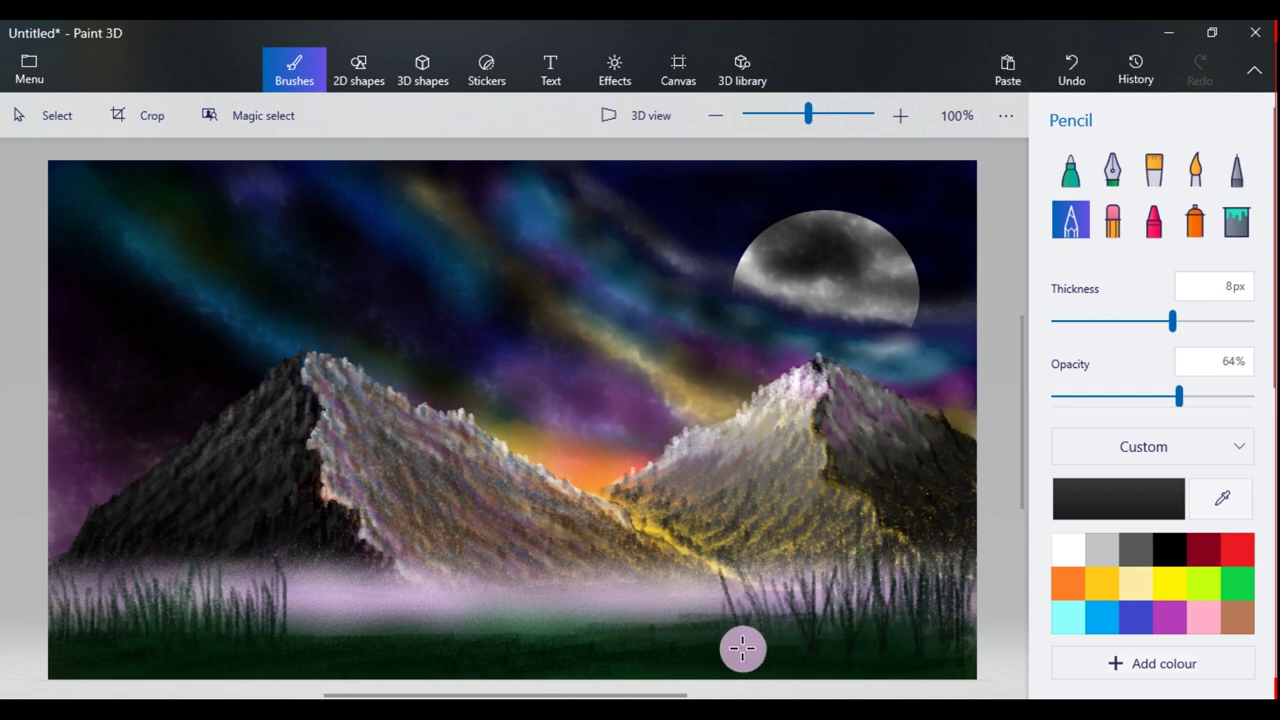
- Draw separate dark grass tufts across the middle of the ground between the left and right grass
drag(685, 655, 694, 553)
mouse_move(645, 655)
mouse_down()
mouse_move(648, 600)
mouse_move(636, 603)
mouse_up()
drag(603, 655, 604, 595)
drag(545, 650, 549, 594)
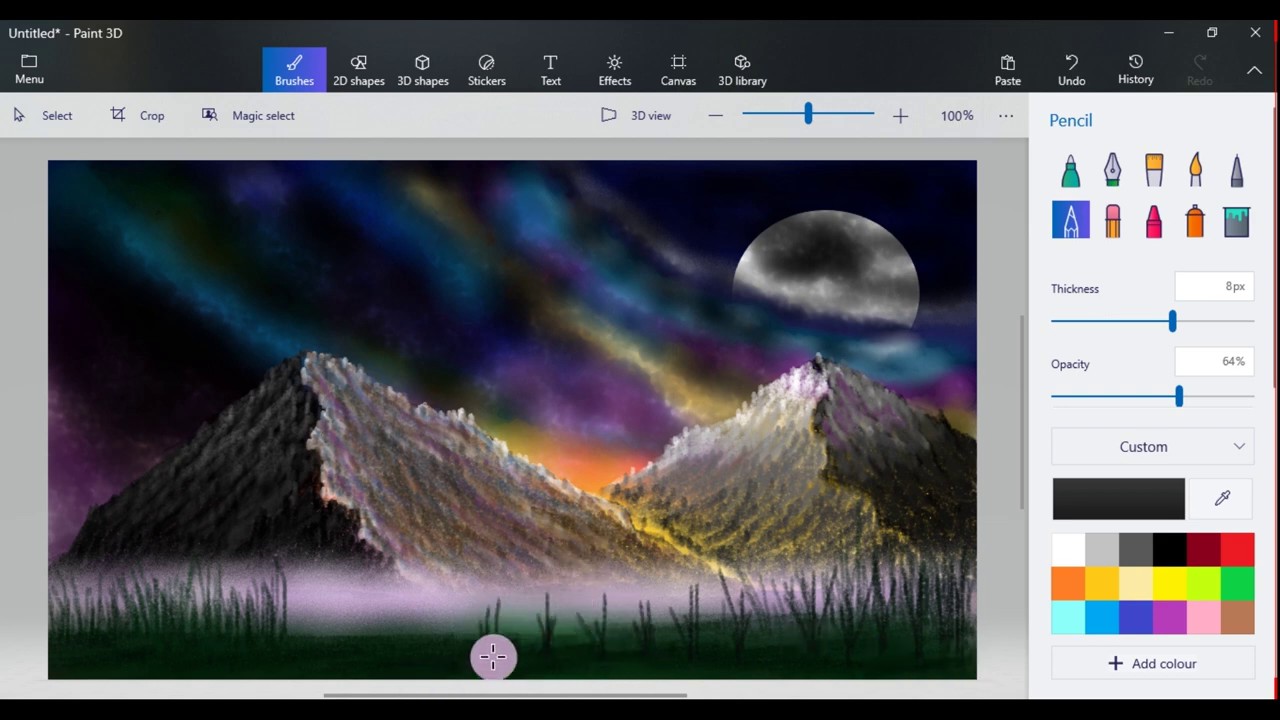
drag(440, 641, 445, 600)
- Mix a lighter muted green for the pencil and fill in short grass blades between the dark middle tufts
click(1118, 498)
click(557, 494)
click(609, 414)
click(565, 390)
click(537, 557)
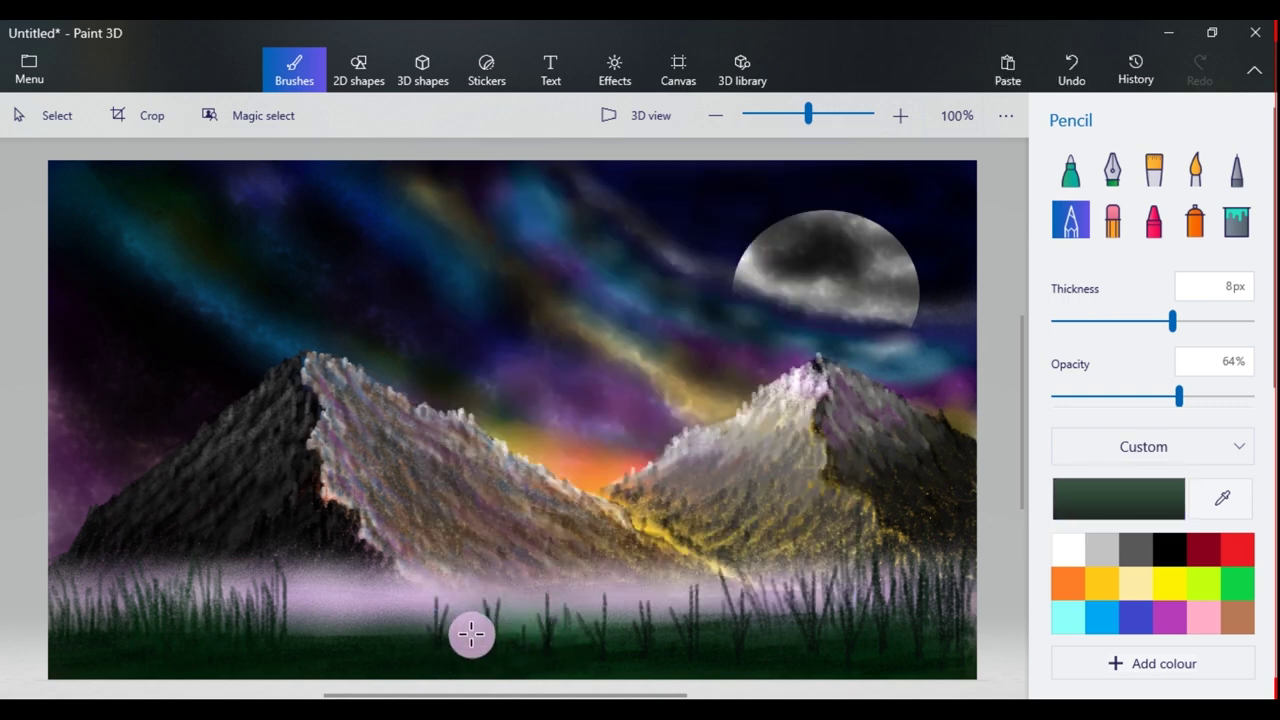
drag(514, 650, 516, 613)
drag(618, 632, 618, 604)
drag(668, 625, 668, 591)
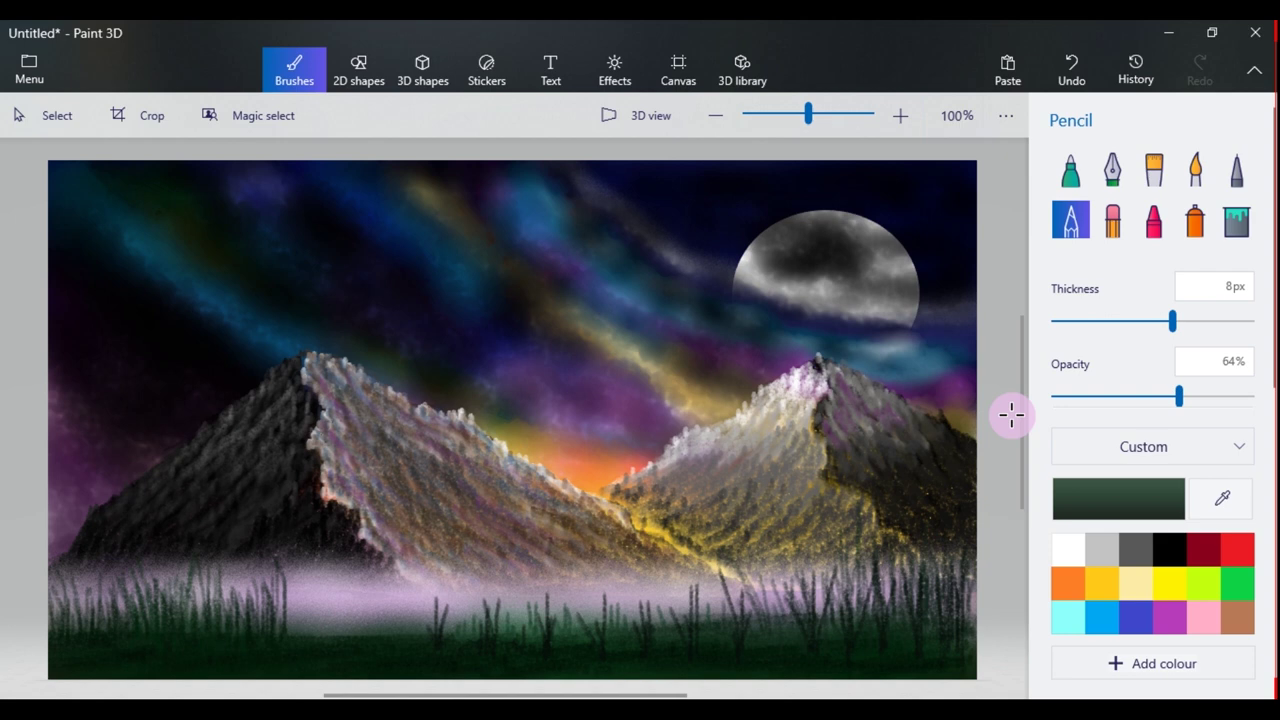
- Add the artist's name as 2D text in Script MT, size 18, near the painting's lower-right corner
click(551, 69)
click(1130, 314)
click(1169, 251)
click(1249, 255)
click(1094, 166)
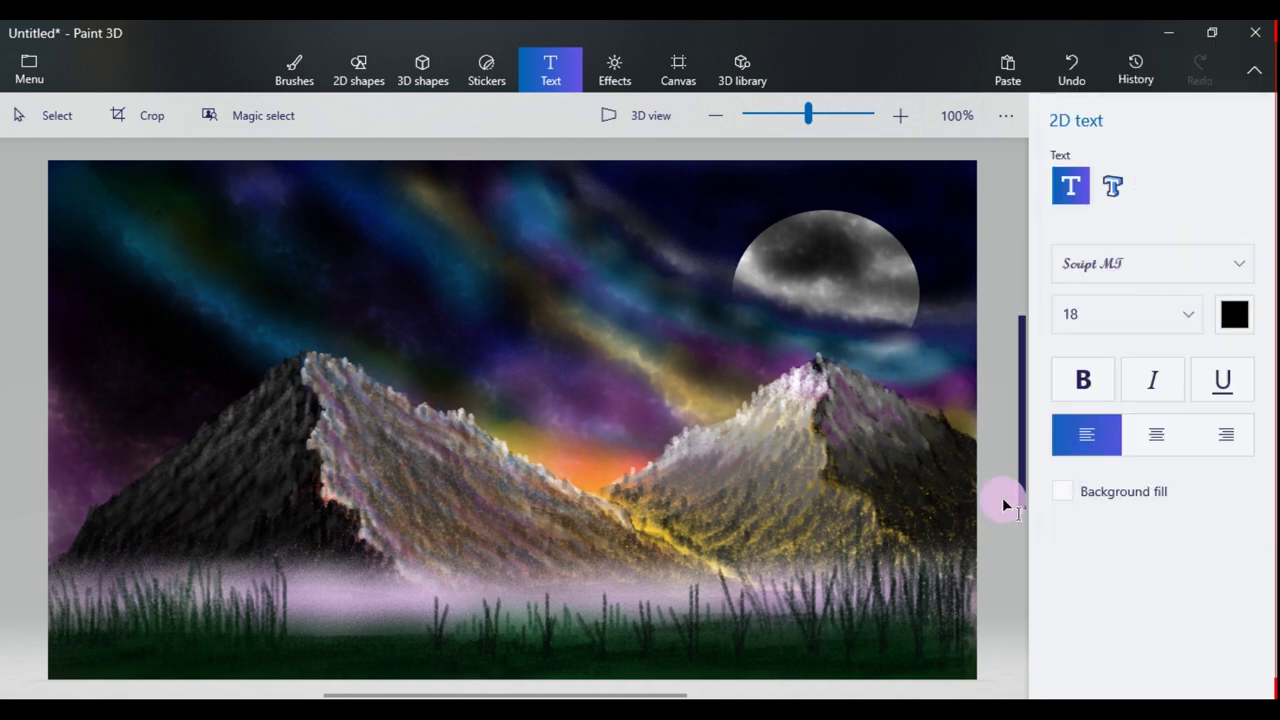
click(859, 625)
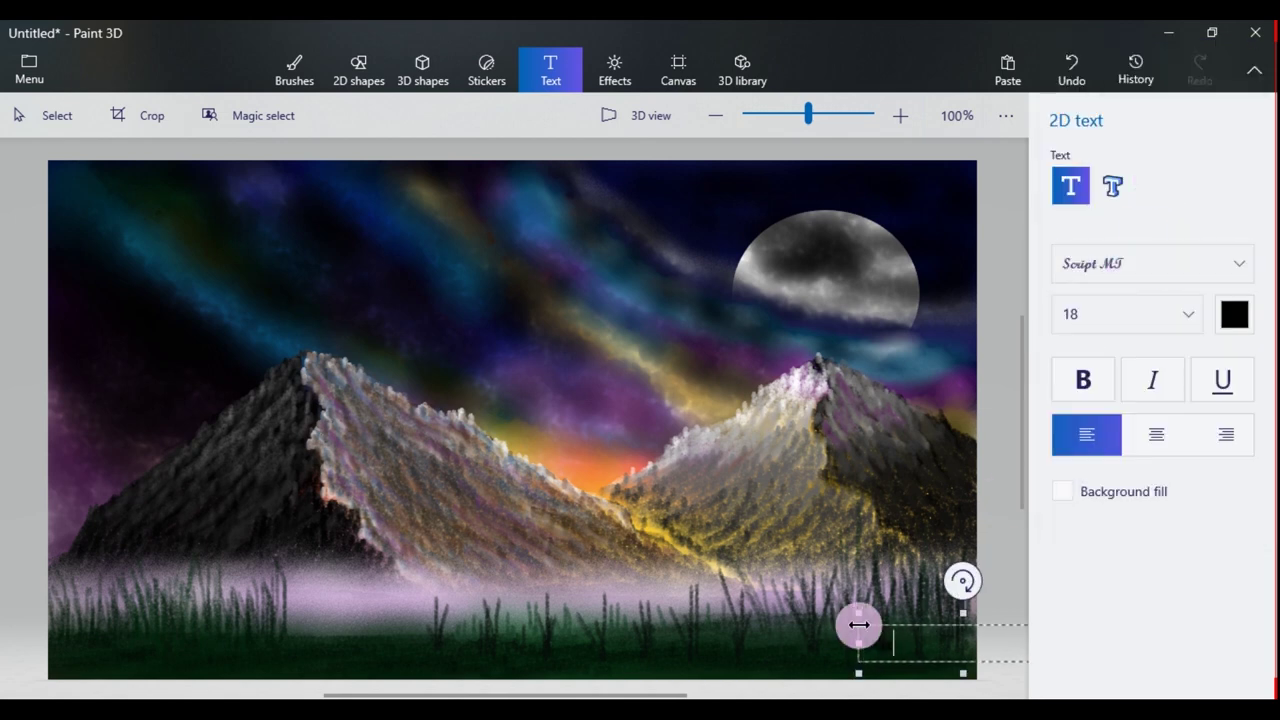
drag(900, 614, 850, 631)
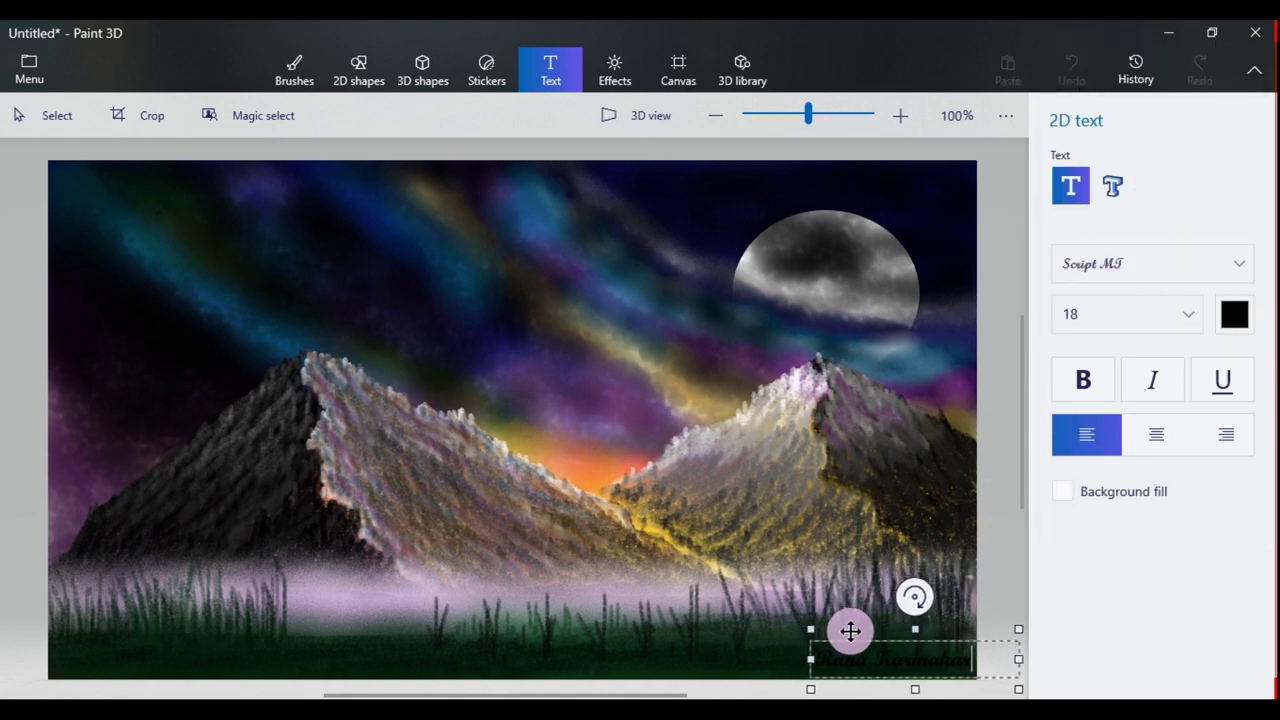
- Change the colour of the whole signature text to green and finish its placement in the lower-right corner
click(1237, 315)
click(1212, 424)
drag(978, 657, 815, 660)
click(1241, 316)
click(1223, 425)
click(929, 663)
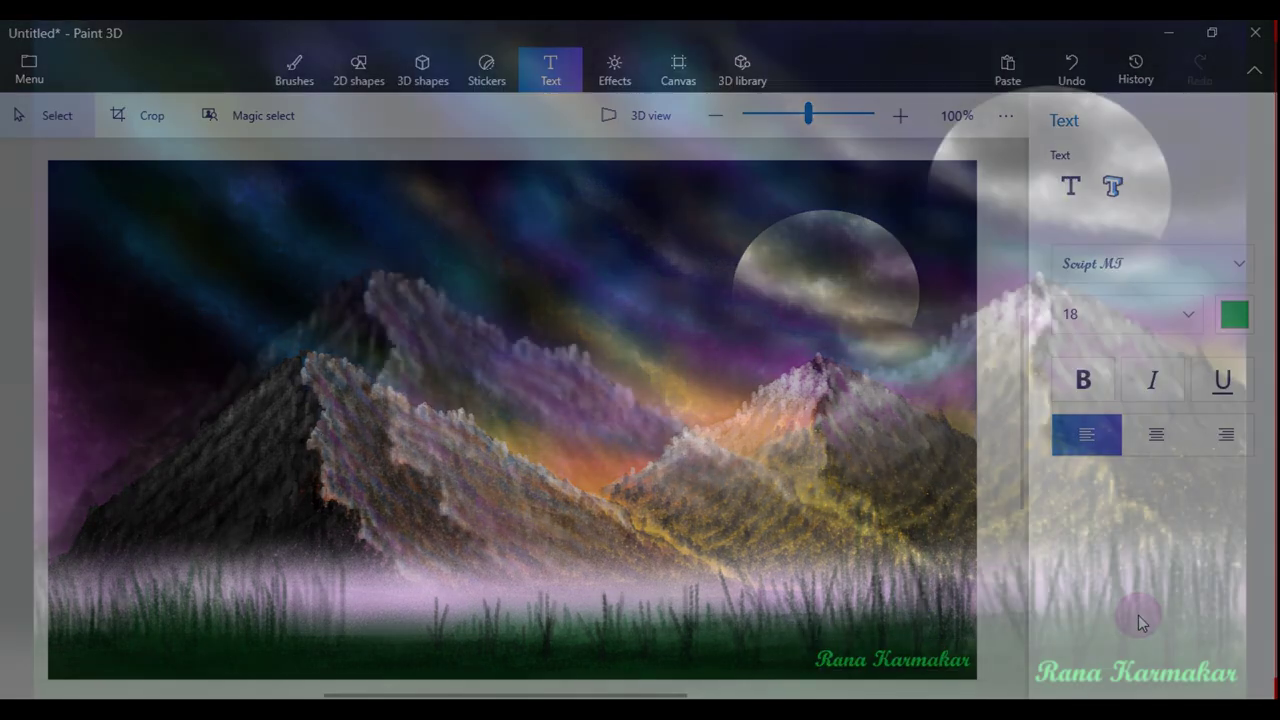